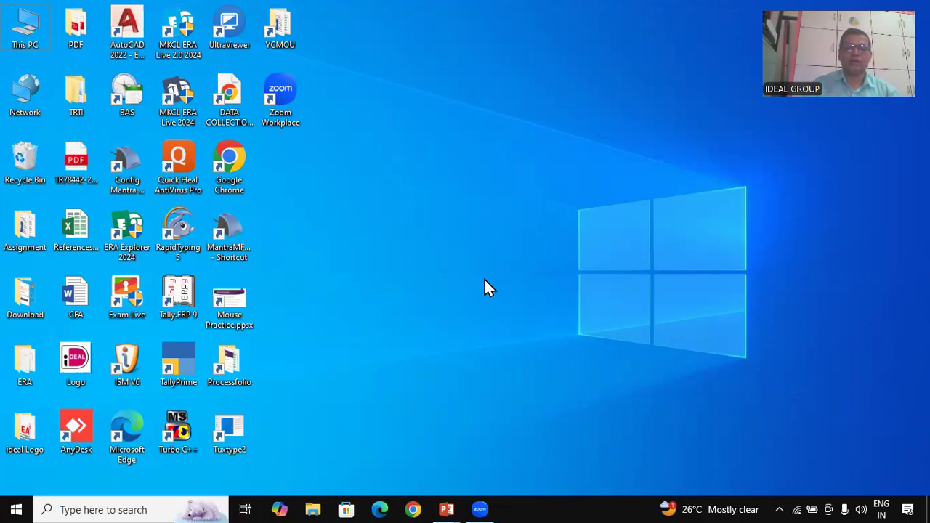
pyautogui.hotkey('alt', 'Tab')
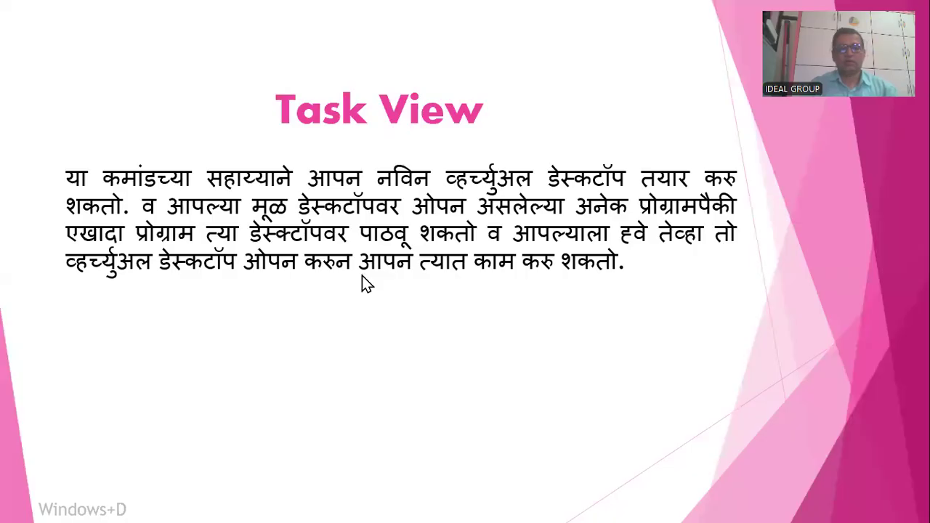
pyautogui.hotkey('alt', 'Tab')
pyautogui.click(756, 120)
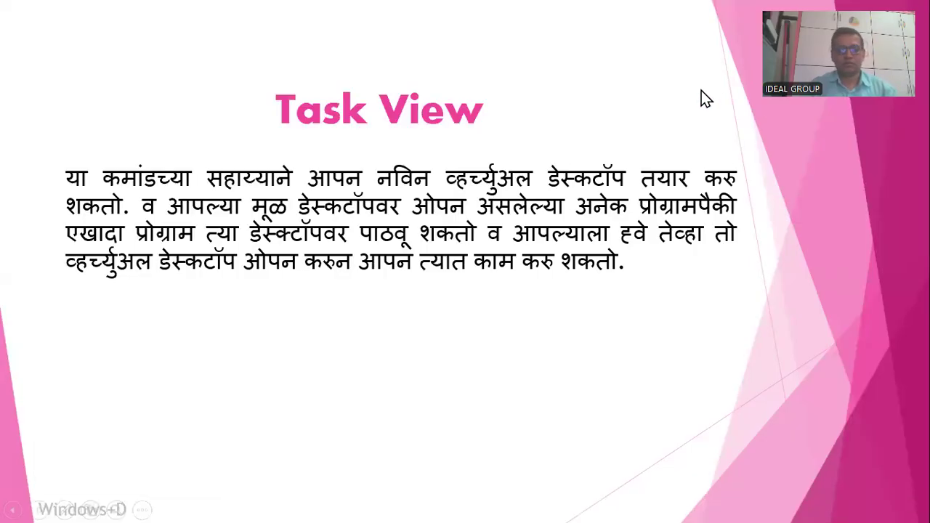
pyautogui.press('super')
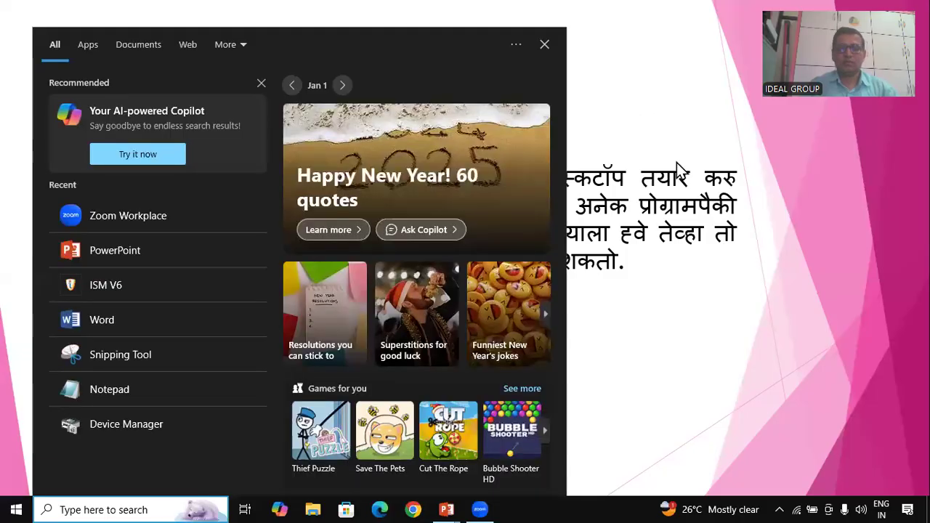
pyautogui.click(676, 163)
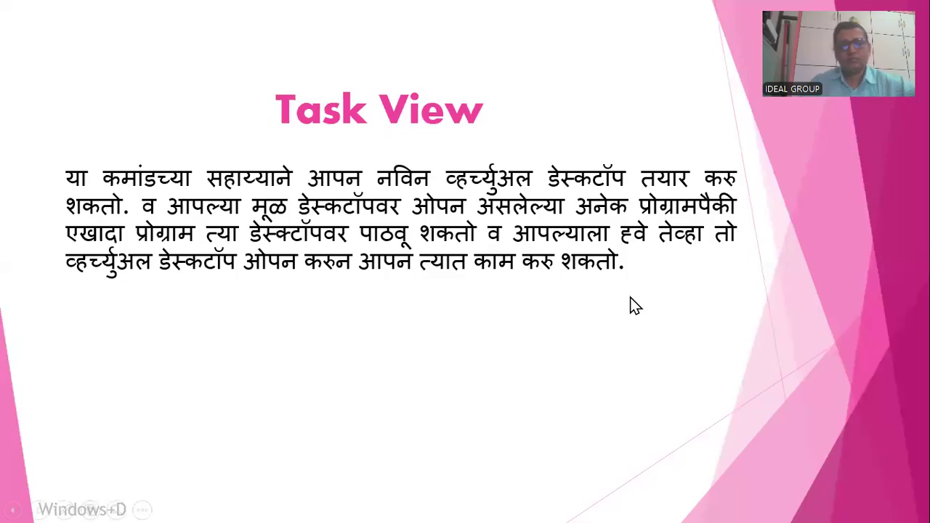
# Step: Show the desktop and add a new virtual desktop in Task View
pyautogui.press('super+d')
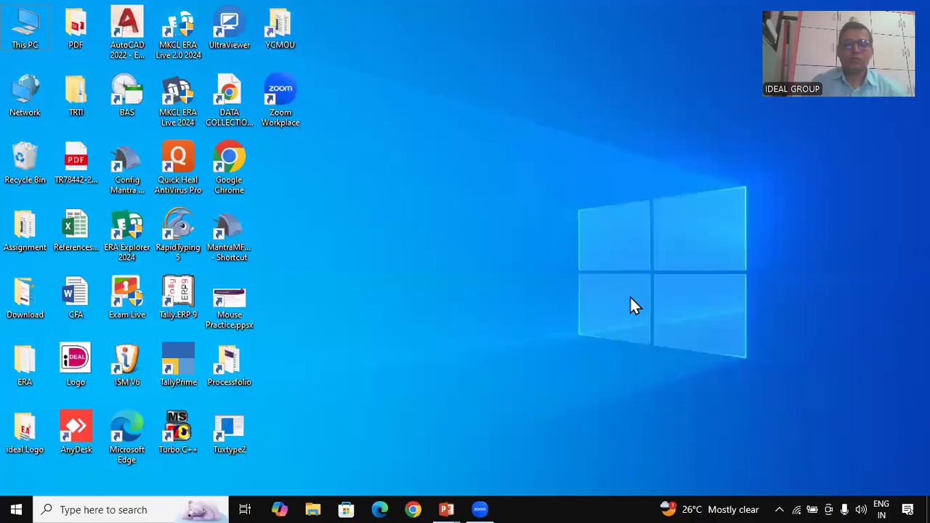
pyautogui.click(244, 499)
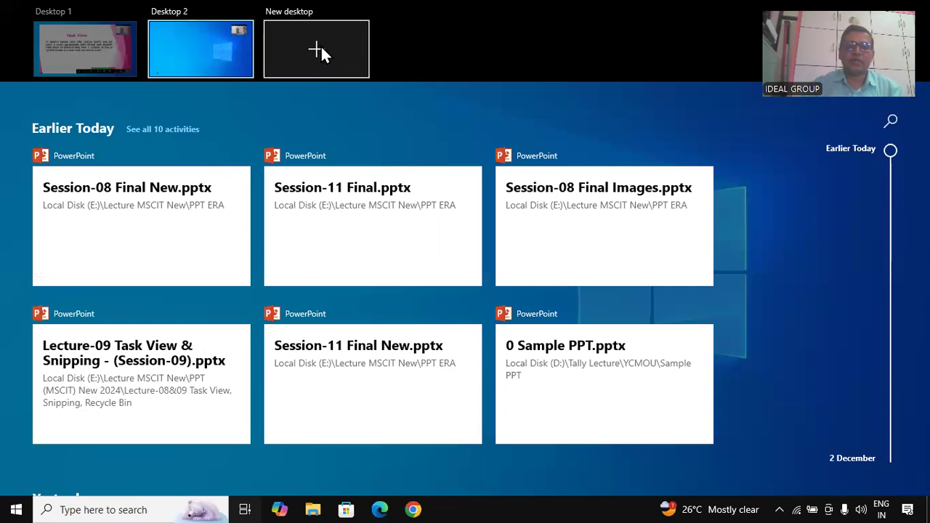
pyautogui.click(320, 44)
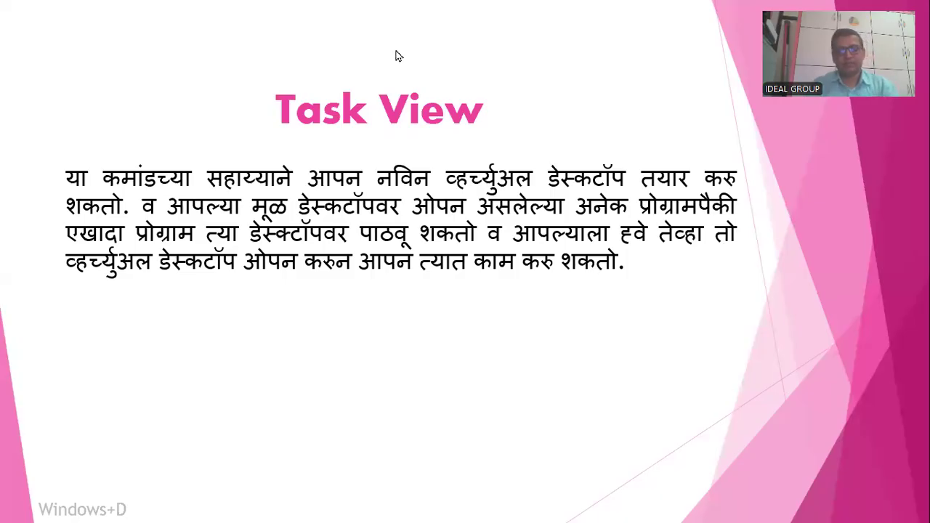
# Step: Leave the slide show for the presentation's editing window and minimize everything to show Desktop 1
pyautogui.press('super+d')
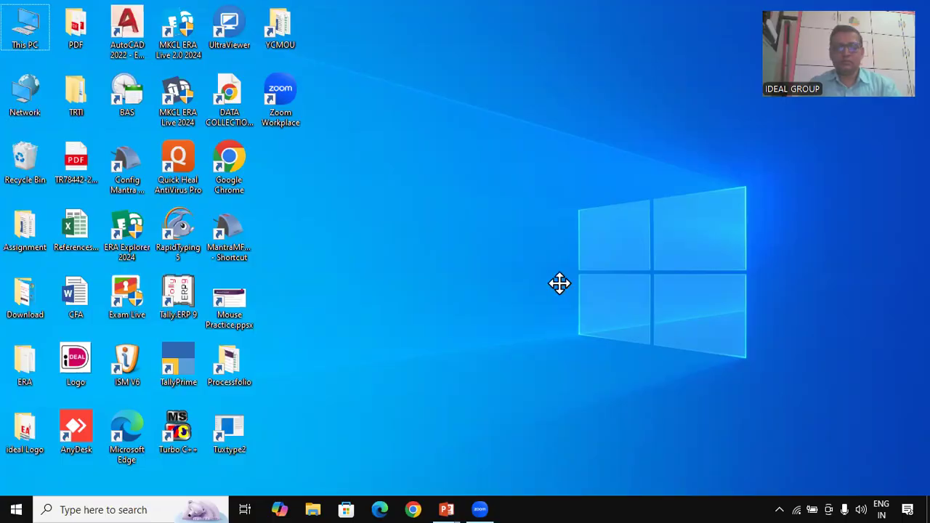
pyautogui.press('super+d')
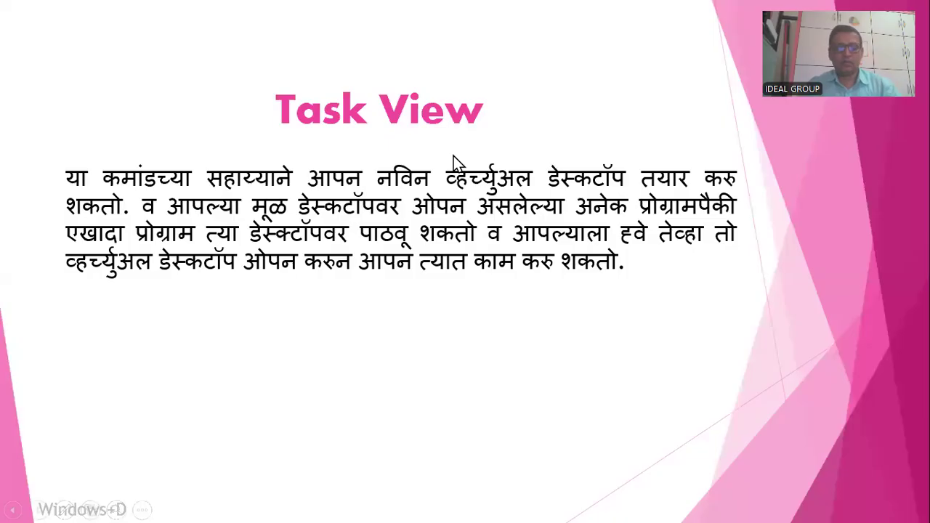
pyautogui.press('super+d')
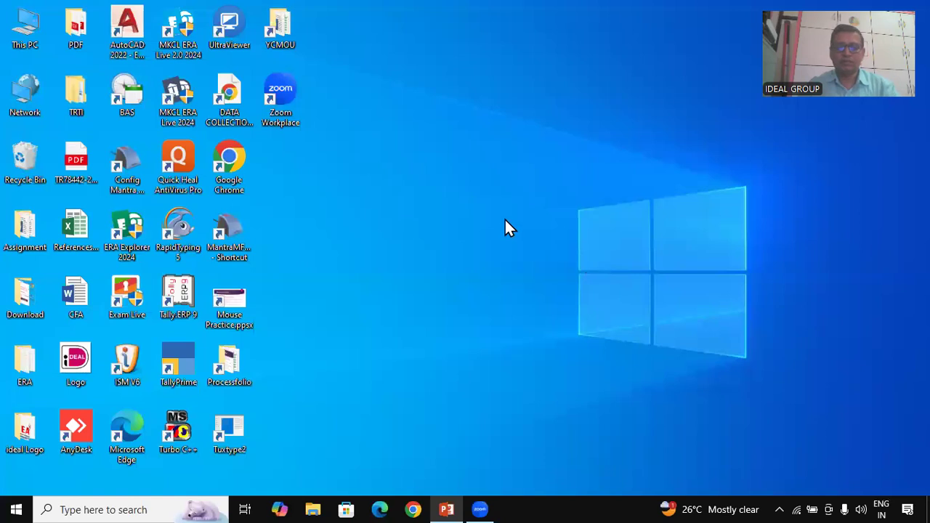
pyautogui.click(446, 509)
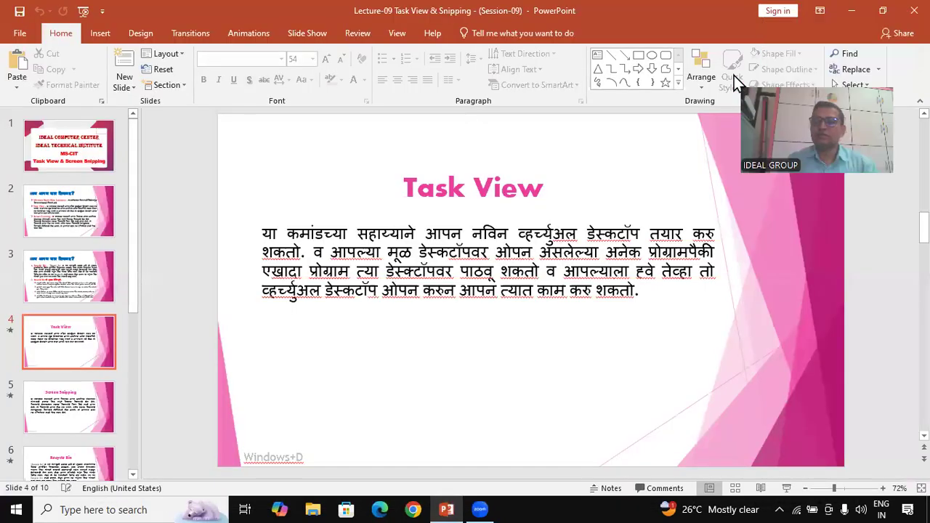
pyautogui.press('super+d')
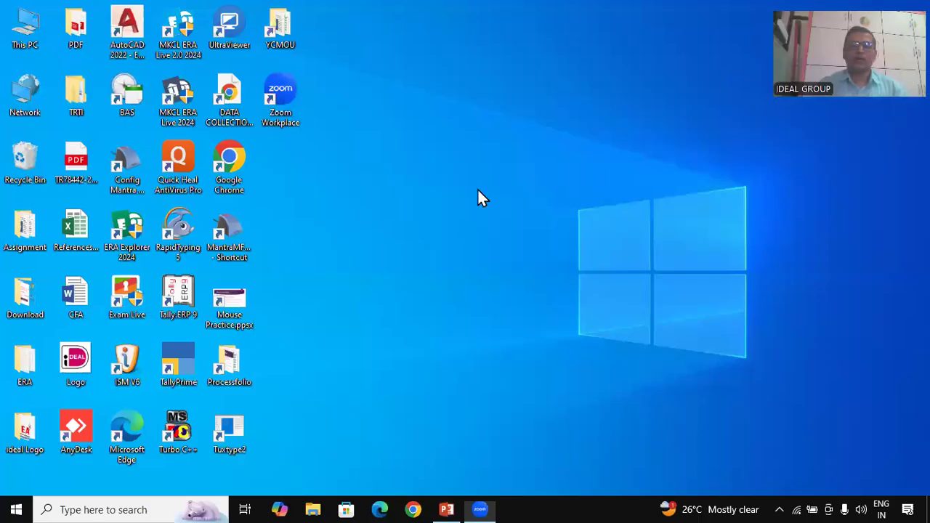
# Step: Switch to Desktop 2 through Task View to look at it, and return to Desktop 1
pyautogui.click(245, 506)
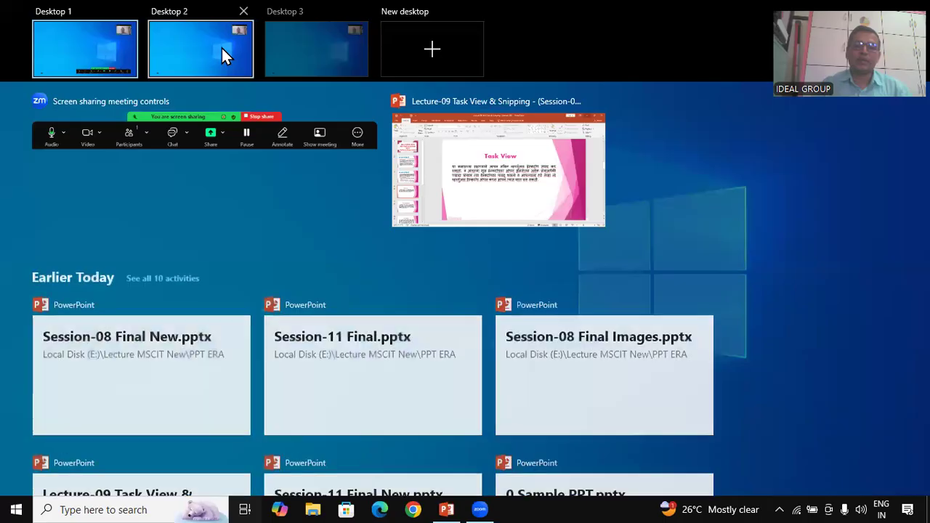
pyautogui.click(222, 48)
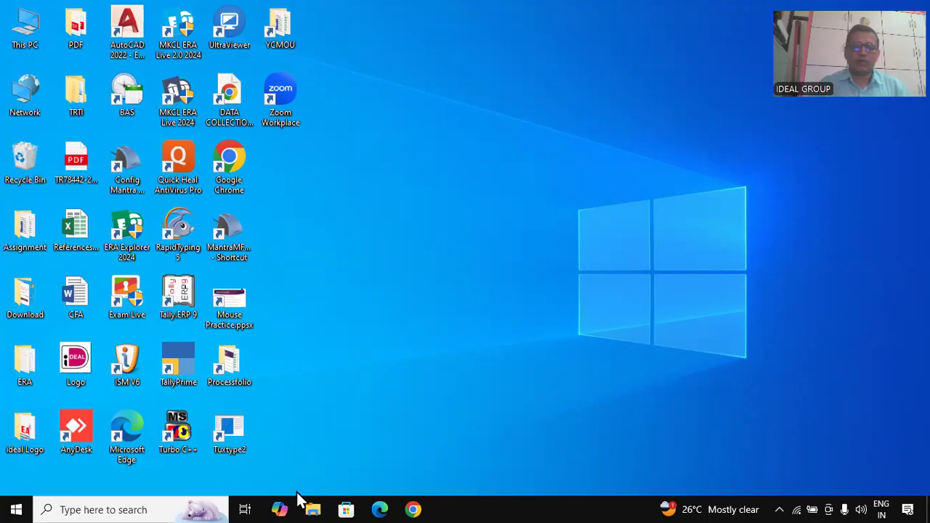
pyautogui.click(245, 494)
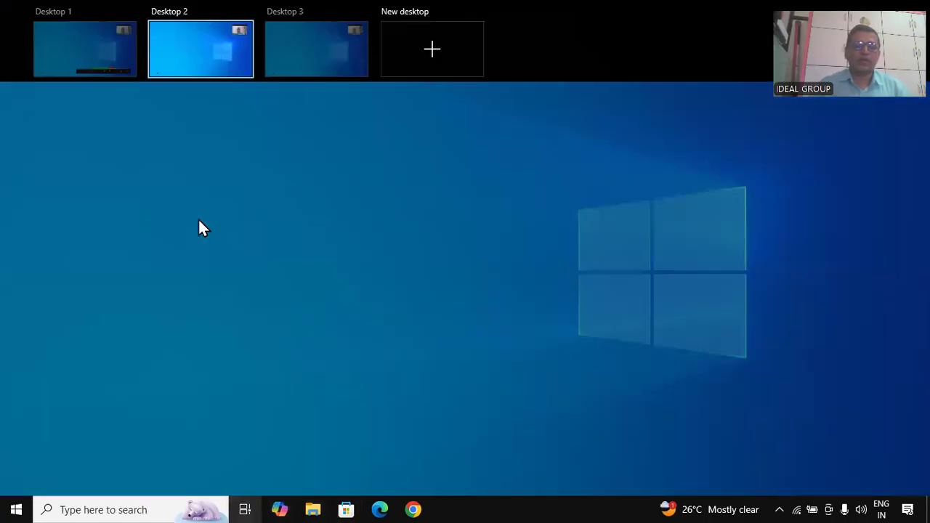
pyautogui.click(84, 55)
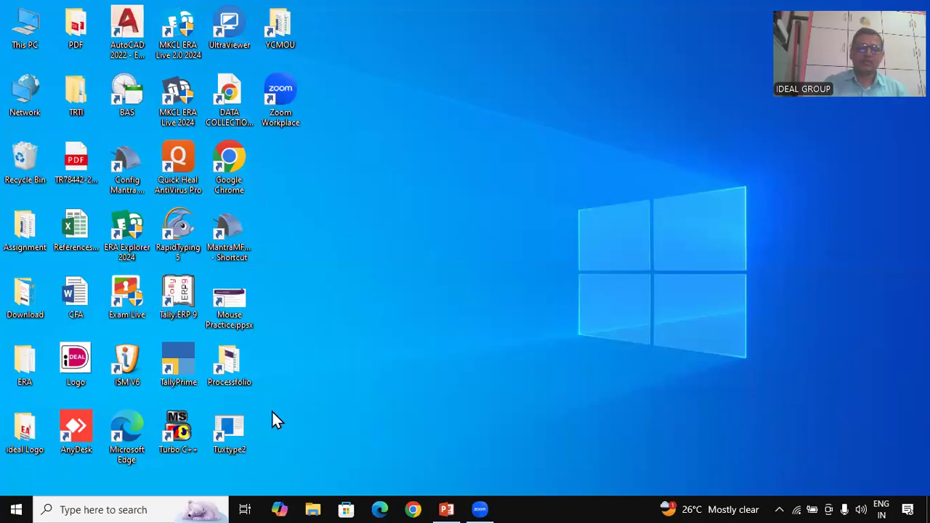
# Step: Switch to Desktop 3 through Task View to look at it, and return to Desktop 1
pyautogui.click(246, 501)
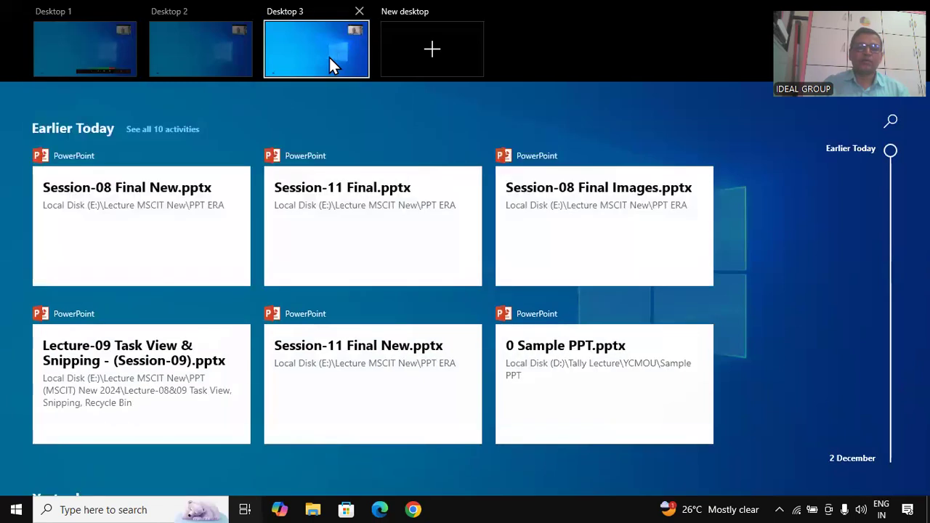
pyautogui.click(329, 58)
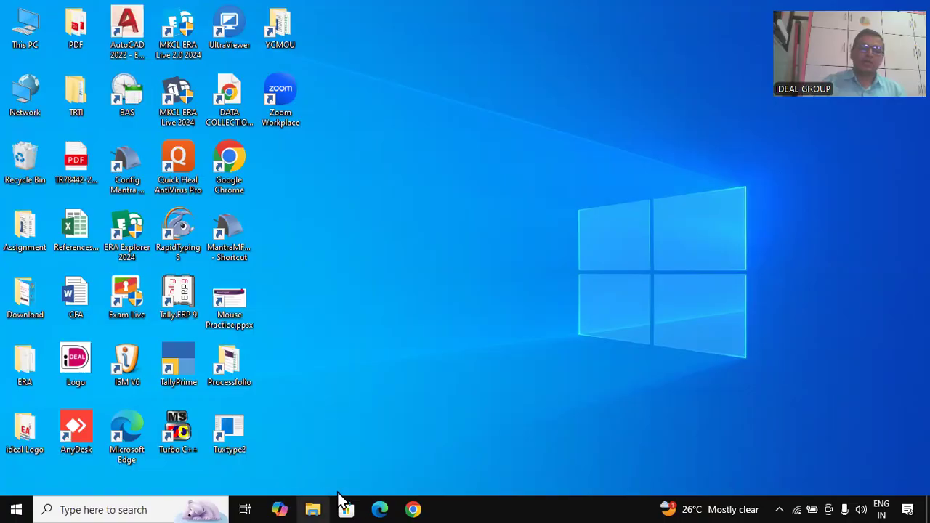
pyautogui.click(245, 507)
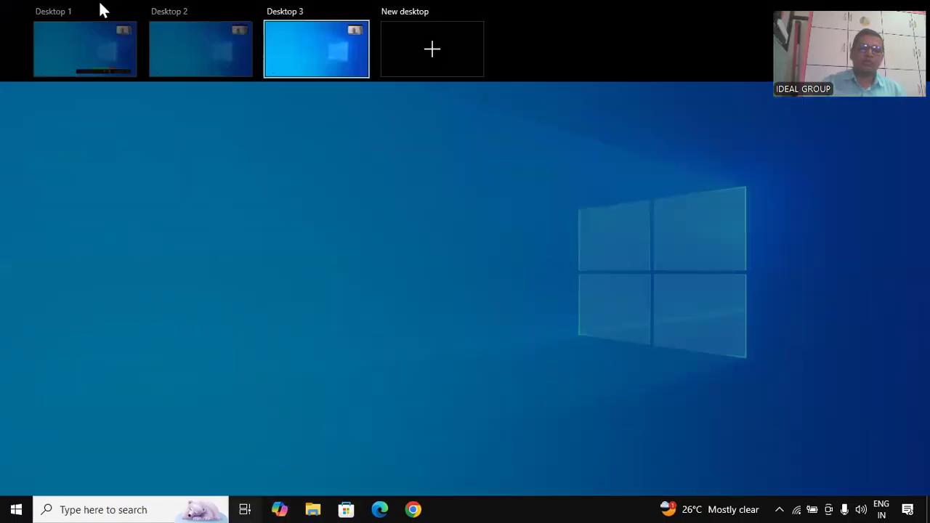
pyautogui.click(80, 32)
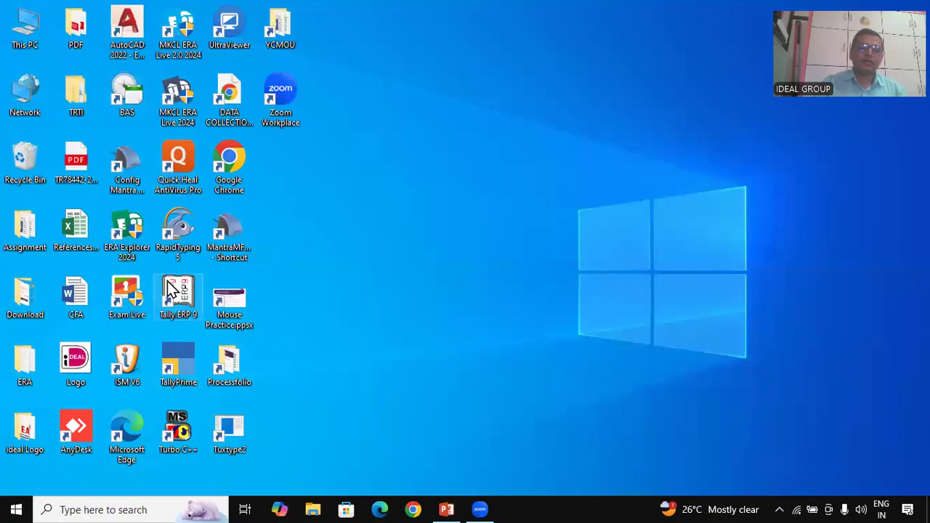
# Step: Open the Recycle Bin on Desktop 1 and make it a smaller, non-maximized window near the middle of the screen
pyautogui.click(37, 171)
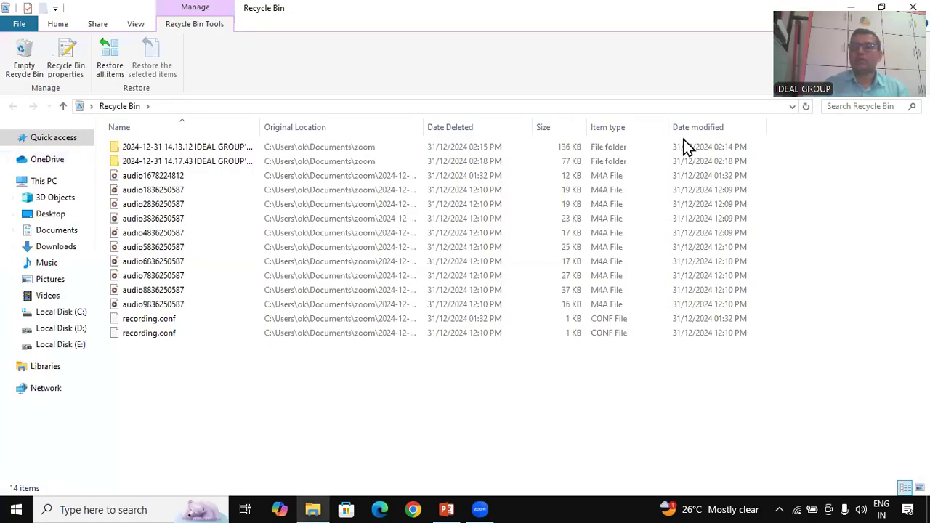
pyautogui.press('super+Down')
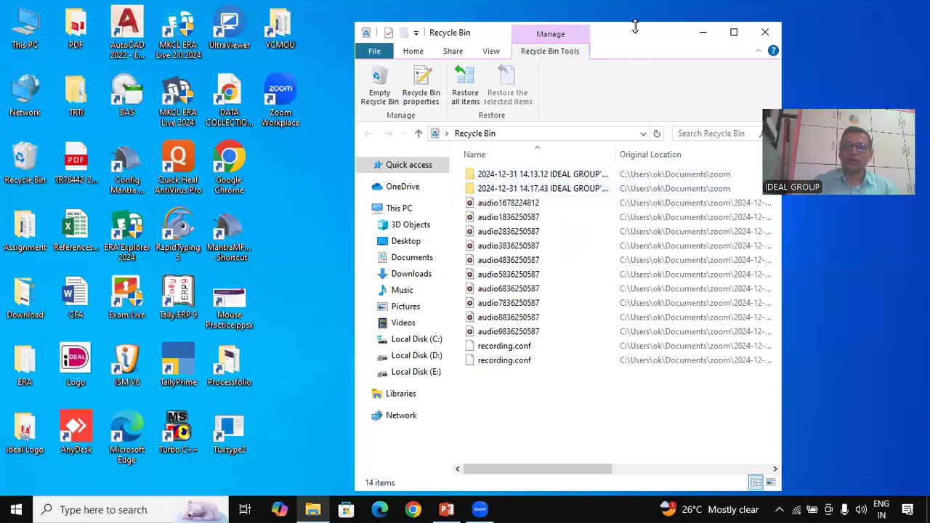
pyautogui.moveTo(634, 25); pyautogui.dragTo(632, 211)
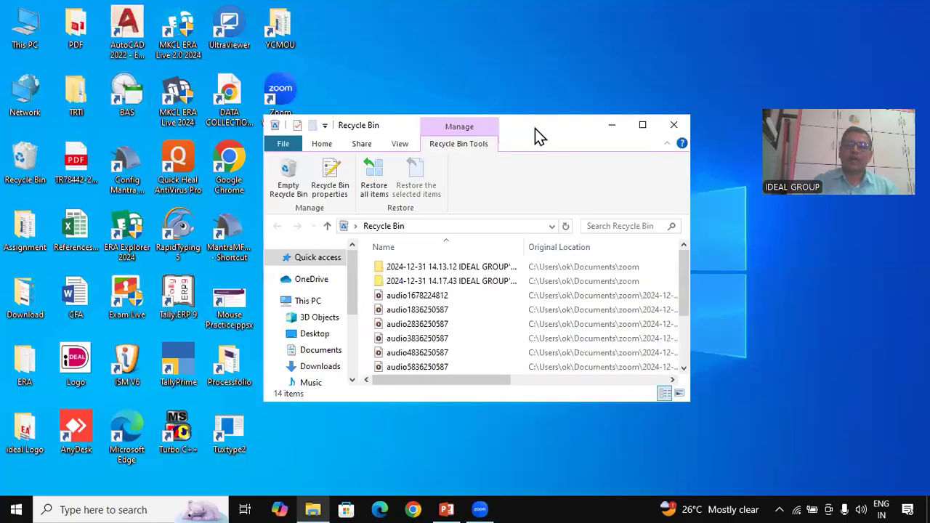
pyautogui.moveTo(534, 128); pyautogui.dragTo(555, 128)
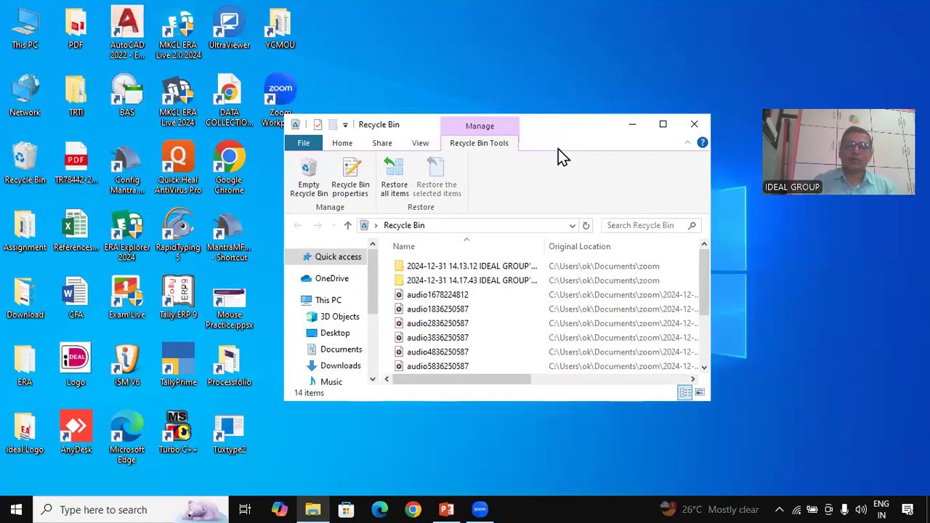
# Step: Compare Desktop 2 with Desktop 1, where the Recycle Bin window is open, by switching between them
pyautogui.click(245, 505)
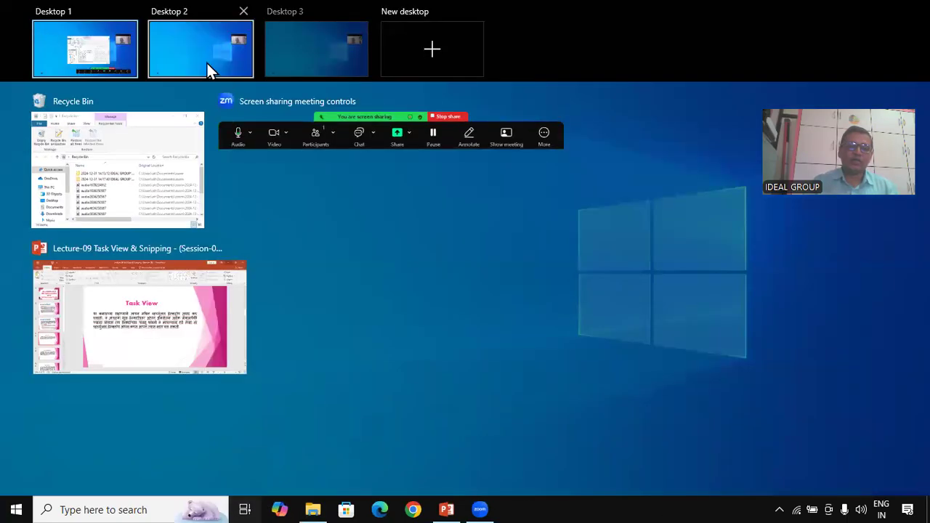
pyautogui.click(206, 61)
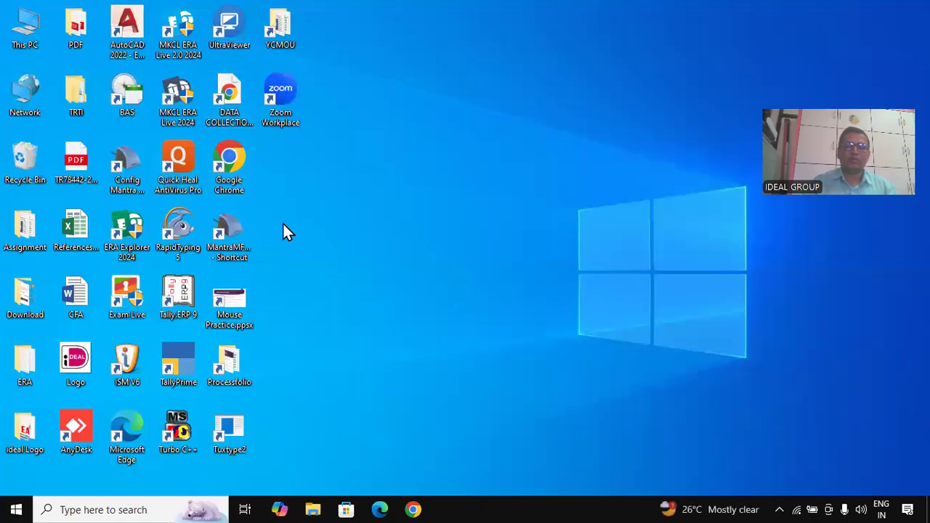
pyautogui.press('ctrl+super+Left')
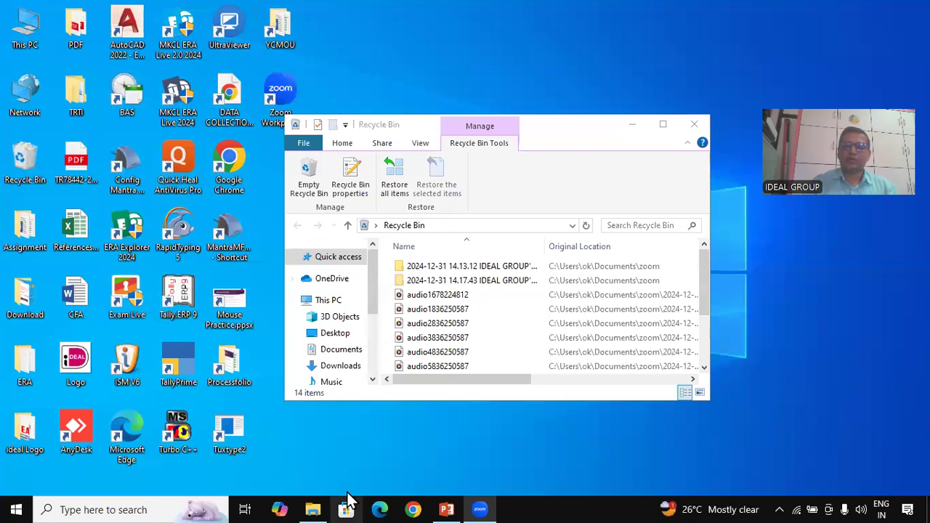
pyautogui.click(245, 509)
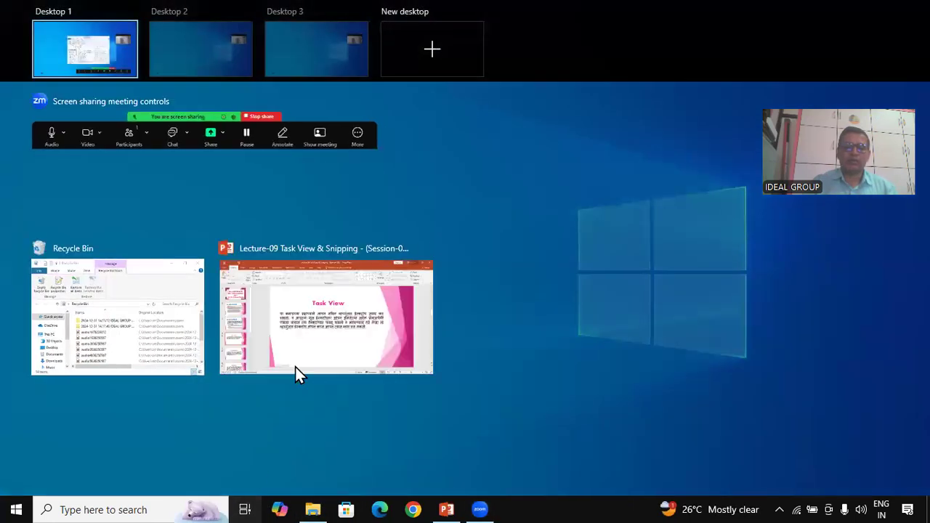
pyautogui.click(226, 52)
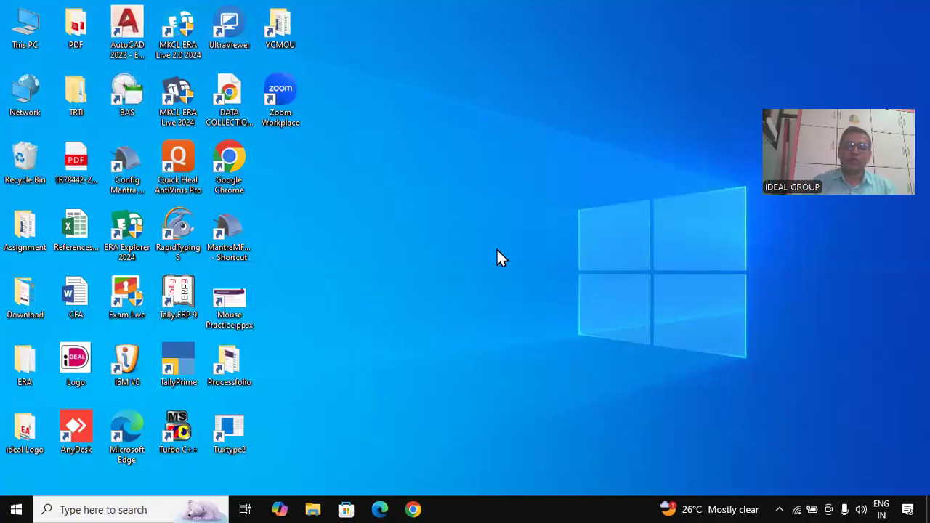
# Step: Move the Recycle Bin window from Desktop 1 to Desktop 3 in Task View and switch to Desktop 3
pyautogui.click(245, 501)
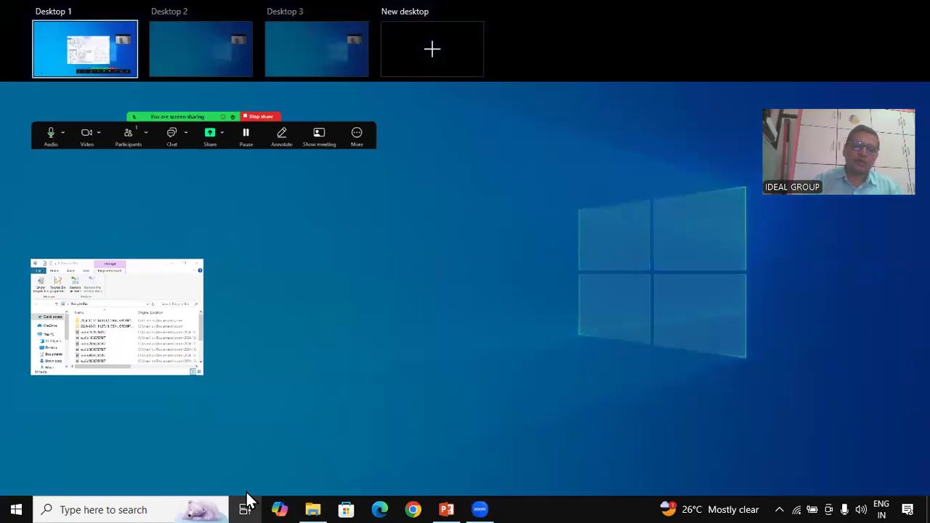
pyautogui.moveTo(127, 313); pyautogui.dragTo(329, 48)
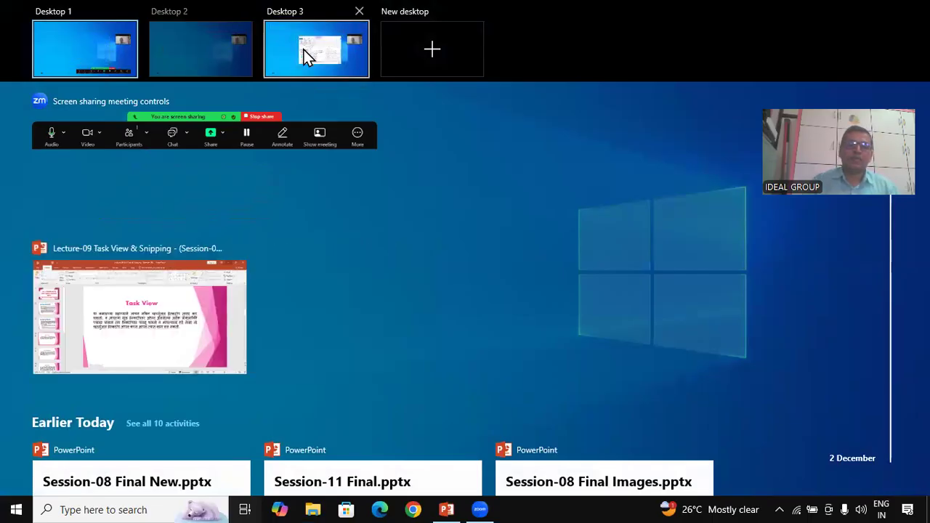
pyautogui.click(304, 49)
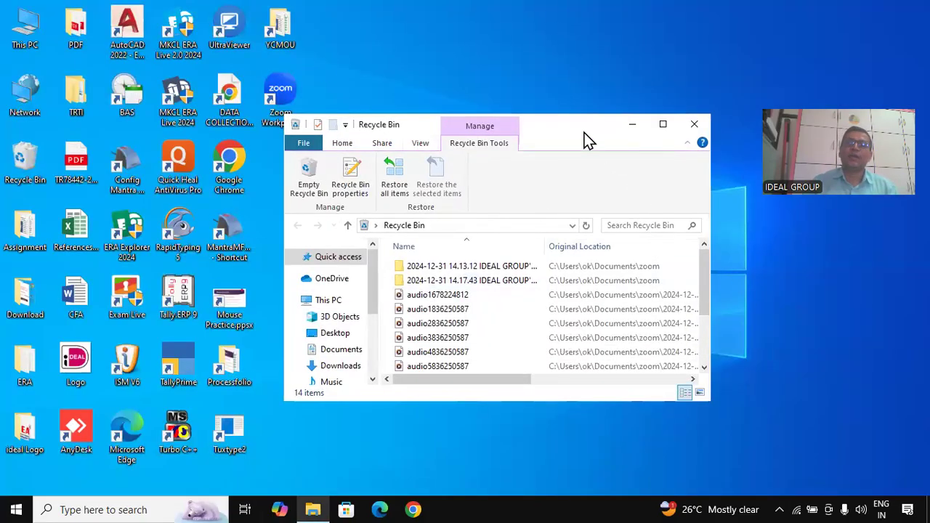
# Step: Minimize the Recycle Bin window on Desktop 3 and switch back to Desktop 1
pyautogui.moveTo(581, 131); pyautogui.dragTo(614, 112)
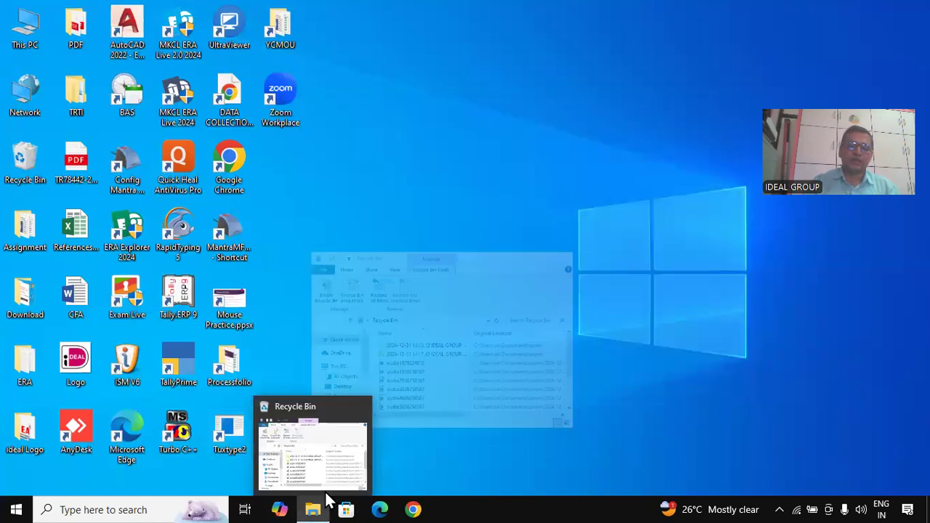
pyautogui.click(244, 509)
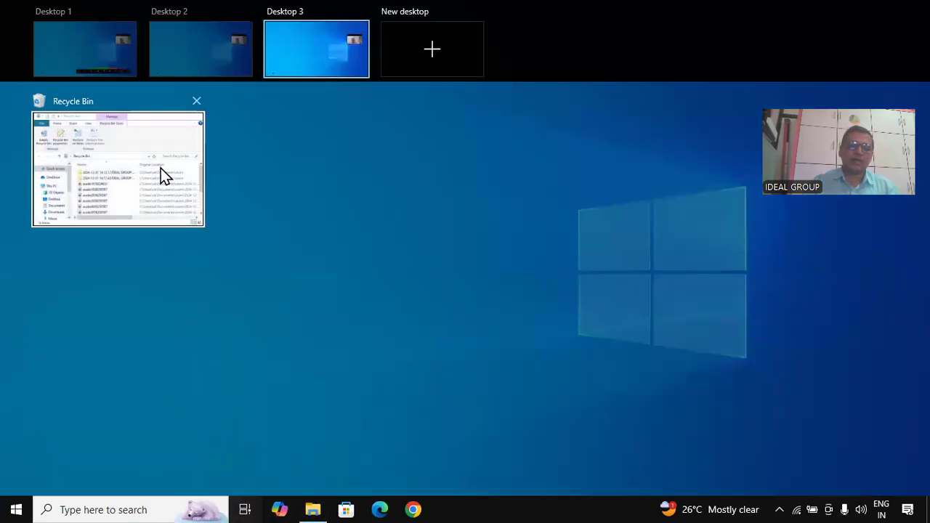
pyautogui.click(85, 44)
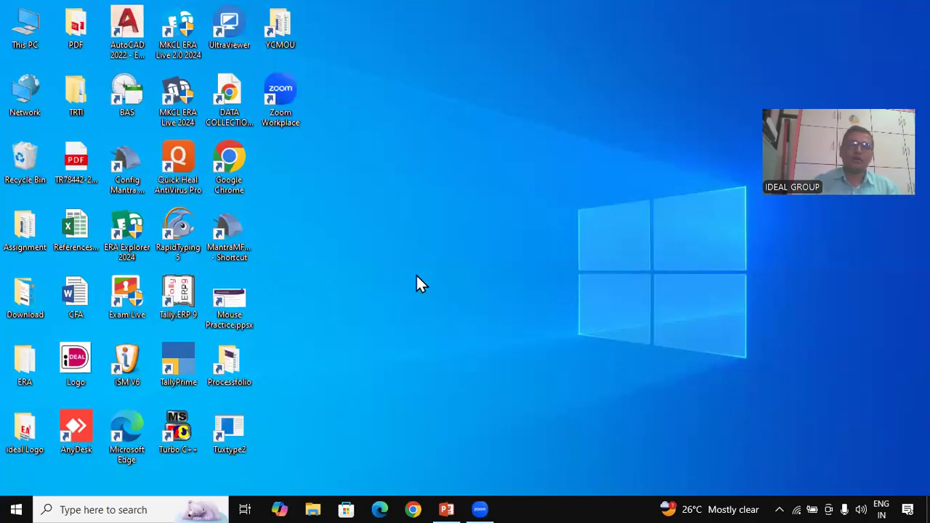
# Step: Open Paint and make it a smaller, non-maximized window near the middle of the screen
pyautogui.click(87, 501)
pyautogui.write('pain')
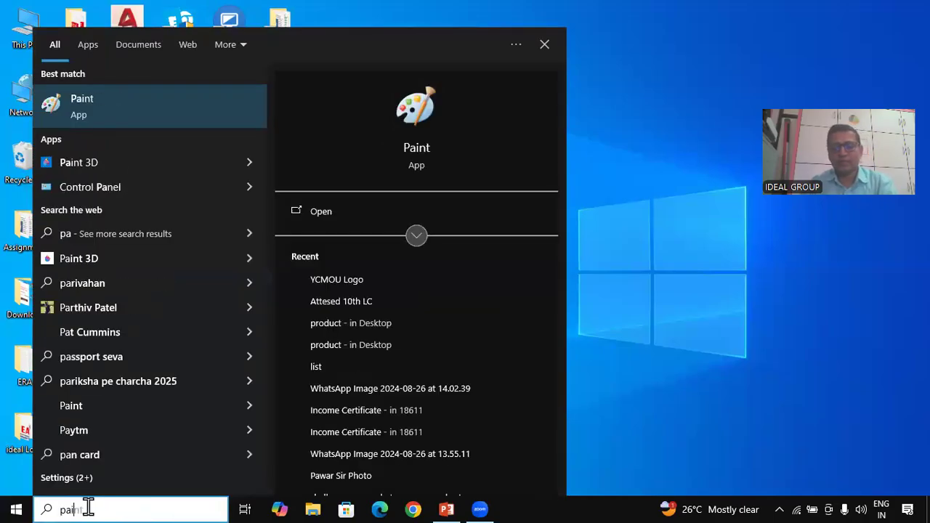
pyautogui.write('t')
pyautogui.click(121, 107)
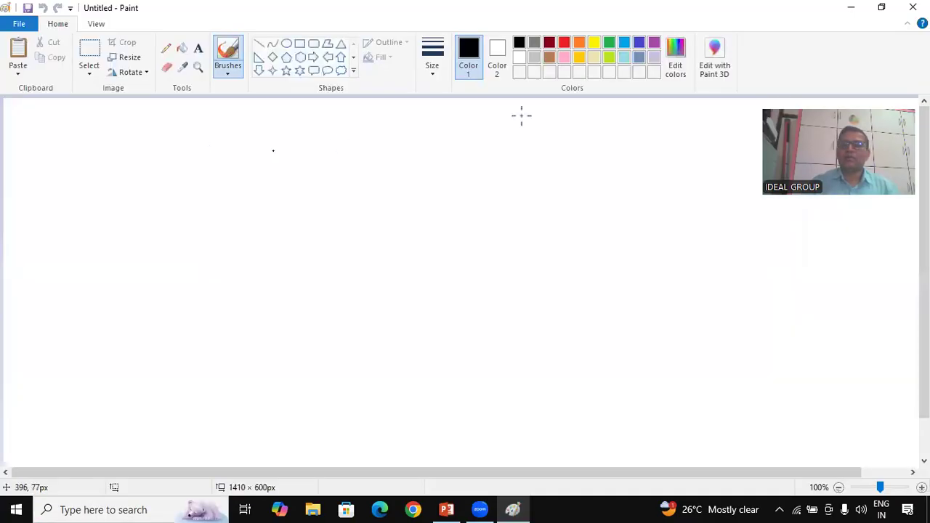
pyautogui.click(881, 7)
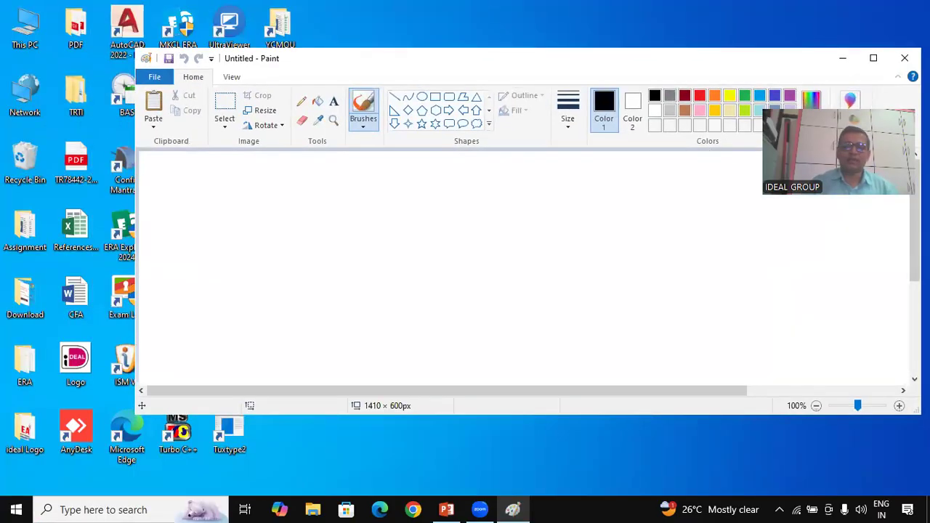
pyautogui.moveTo(920, 240); pyautogui.dragTo(645, 239)
pyautogui.moveTo(422, 65); pyautogui.dragTo(470, 58)
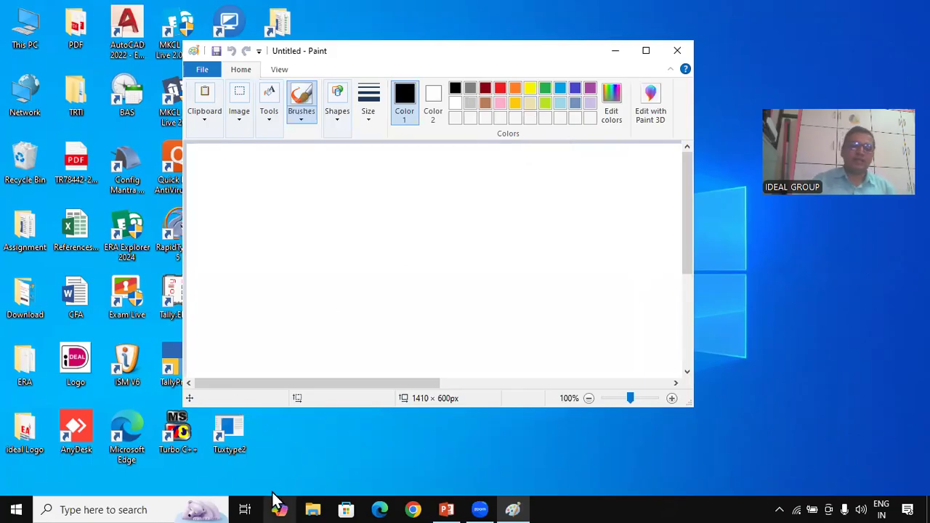
# Step: Remove Desktop 3 and Desktop 2 in Task View and return to the remaining desktop
pyautogui.click(252, 502)
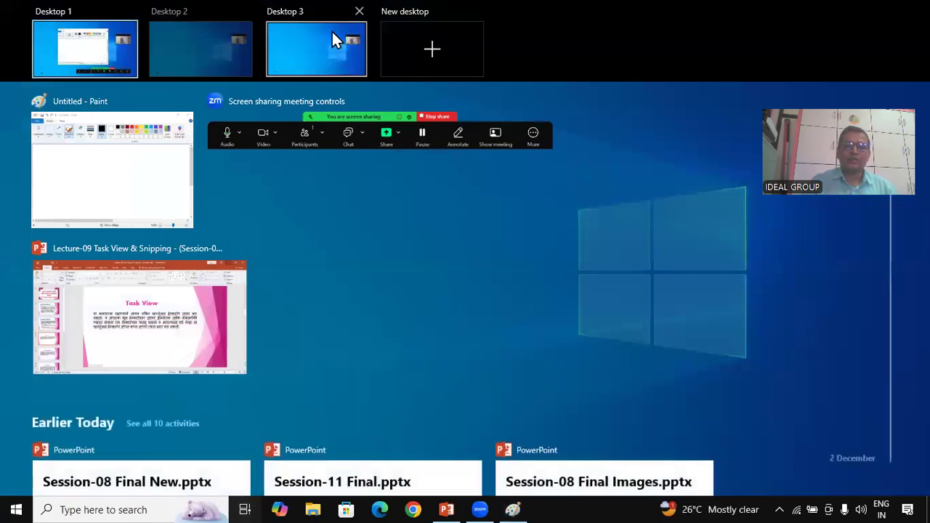
pyautogui.click(382, 112)
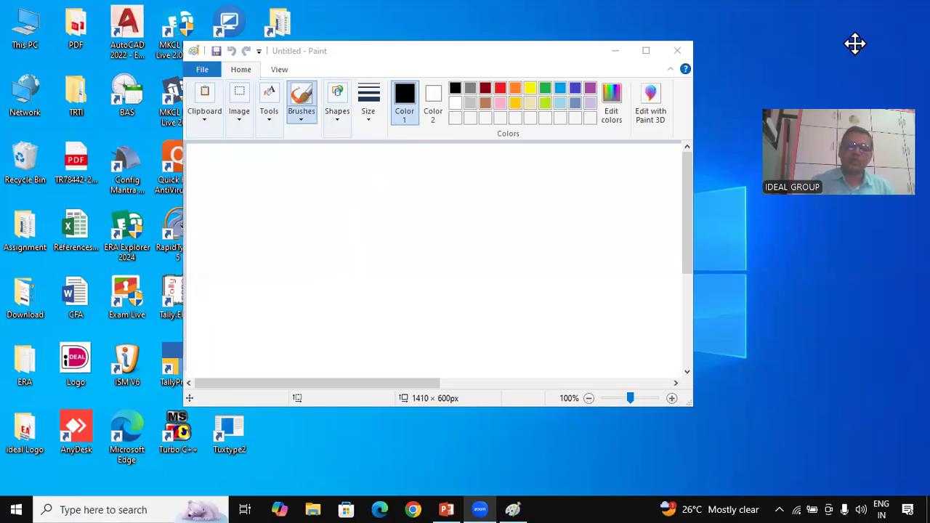
pyautogui.click(246, 502)
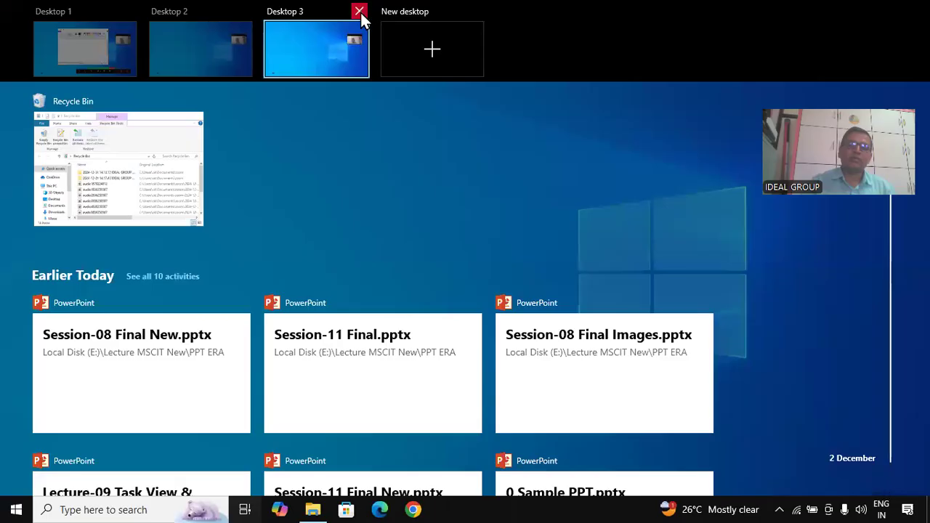
pyautogui.click(359, 11)
pyautogui.click(244, 11)
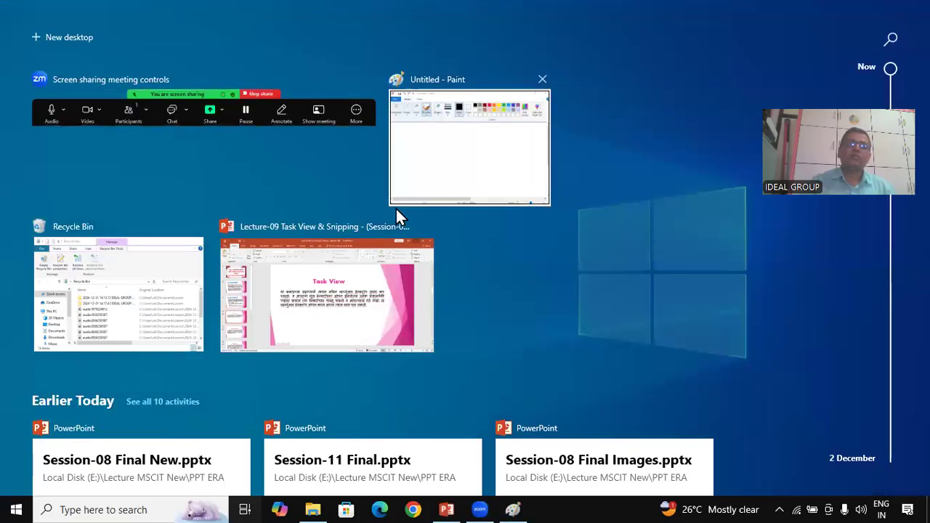
pyautogui.click(605, 295)
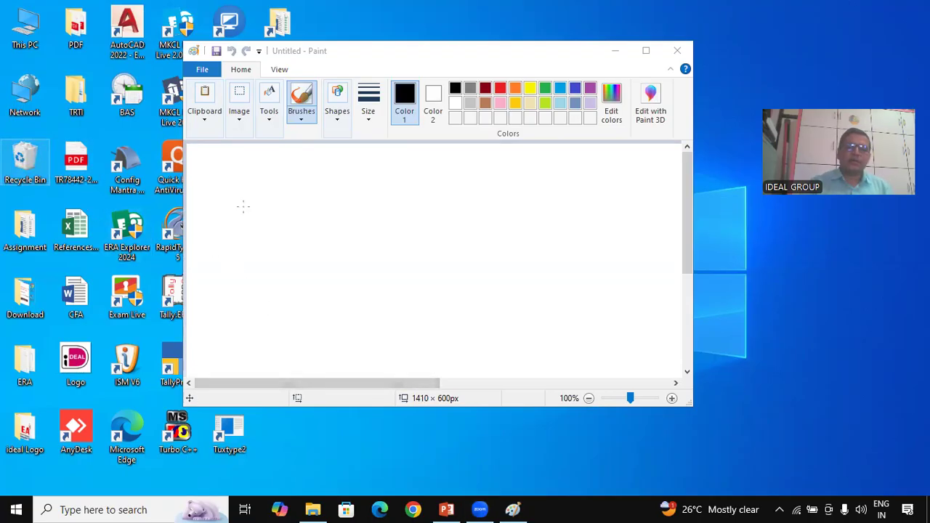
# Step: Open the Recycle Bin from the desktop and place its window overlapping the upper-right part of the Paint window
pyautogui.doubleClick(25, 164)
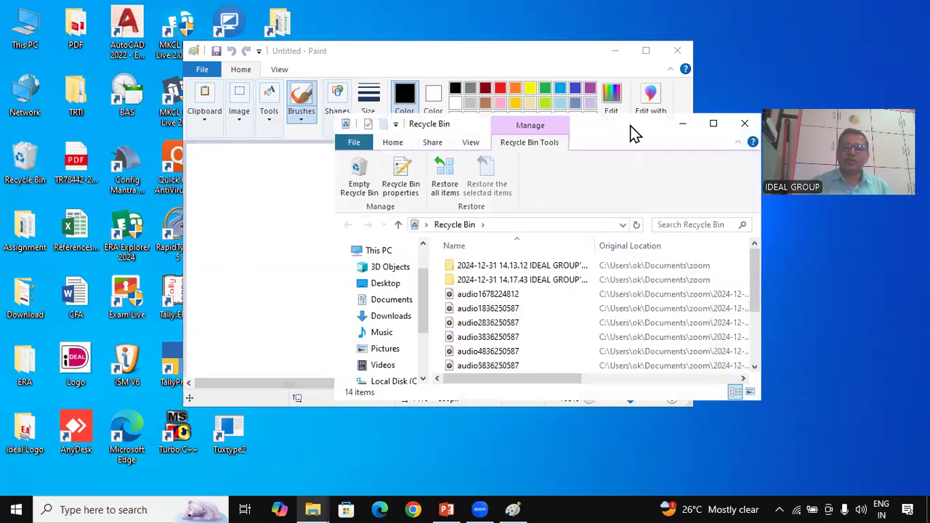
pyautogui.moveTo(632, 133); pyautogui.dragTo(549, 80)
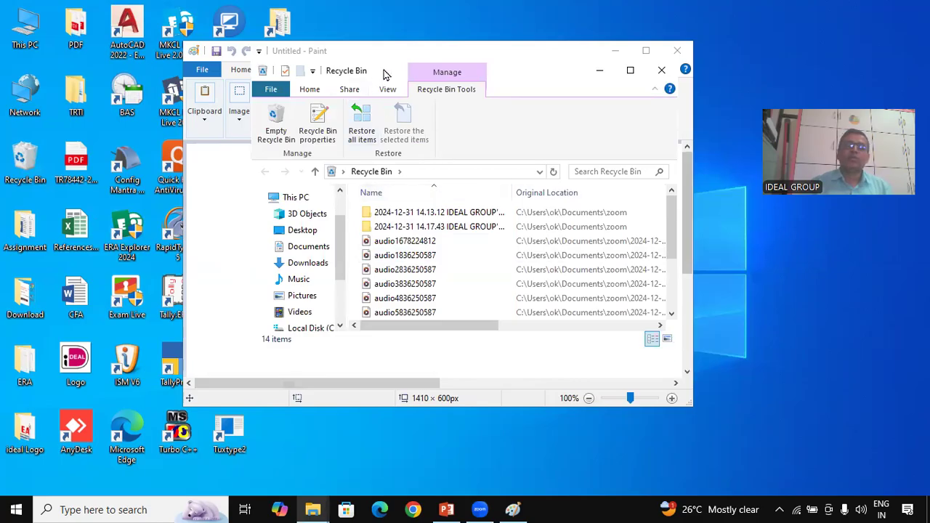
pyautogui.moveTo(385, 74); pyautogui.dragTo(468, 36)
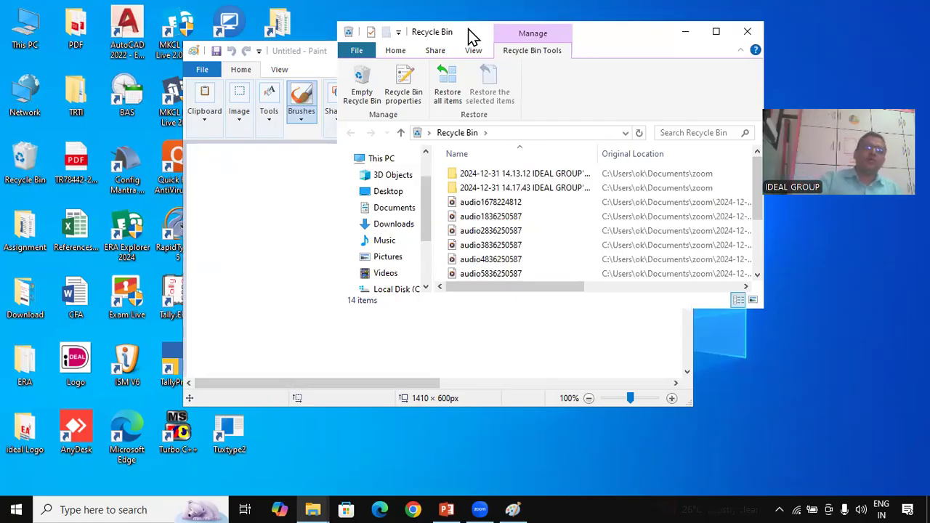
# Step: Add a second desktop in Task View, remove it again, and return to the open windows
pyautogui.click(247, 501)
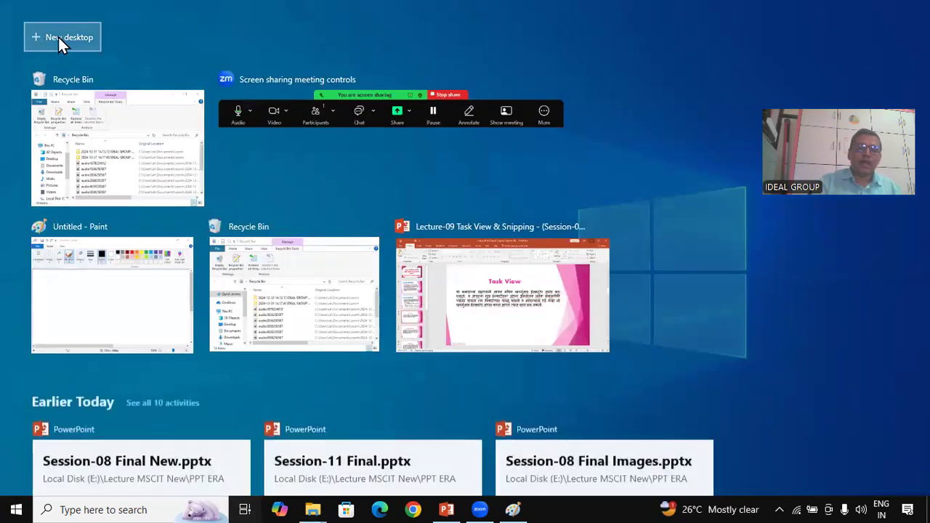
pyautogui.click(58, 37)
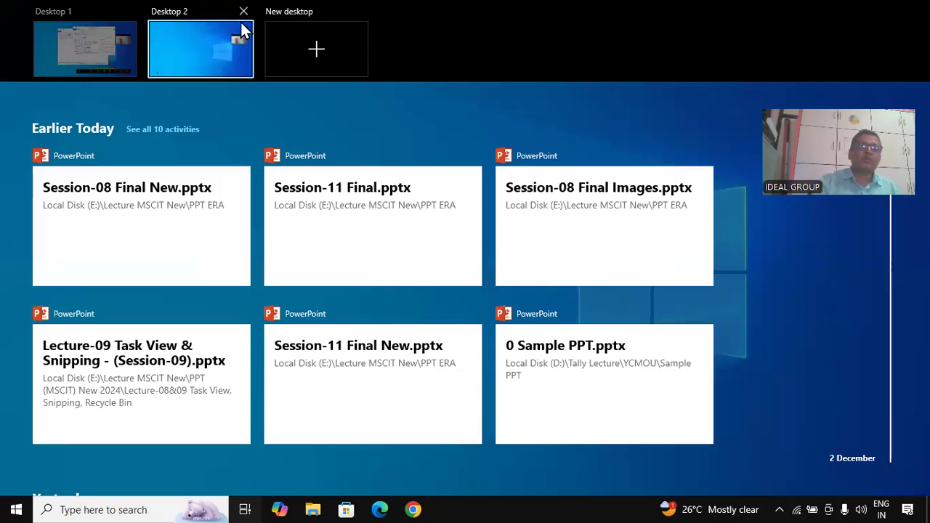
pyautogui.click(244, 12)
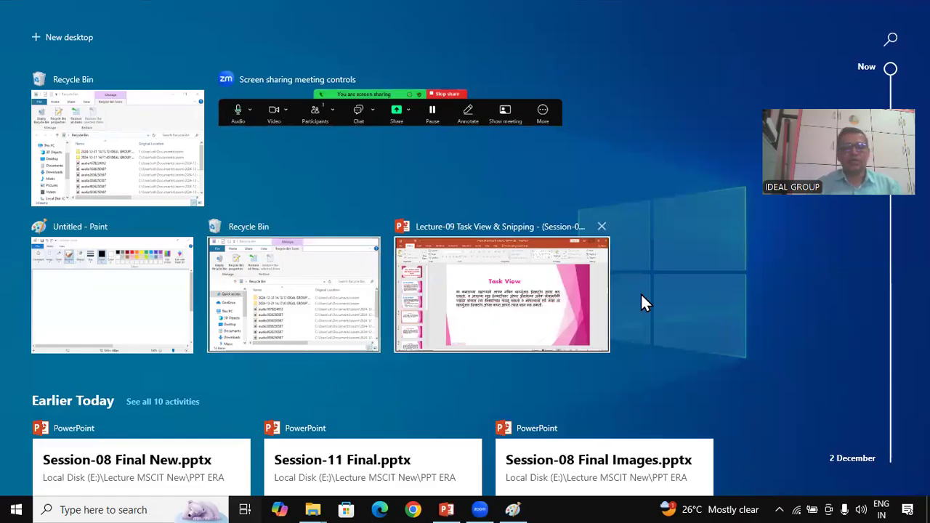
pyautogui.click(722, 271)
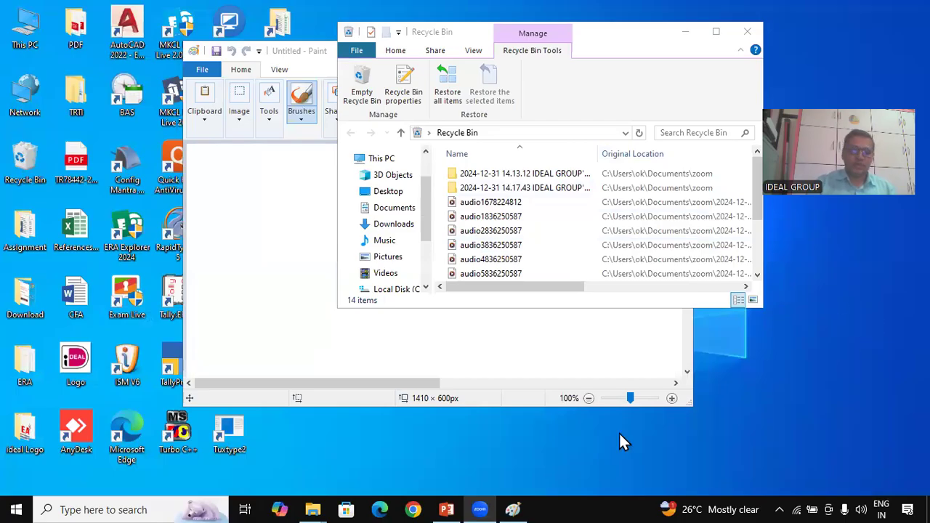
# Step: Show the Screen Snipping slide in the open PowerPoint presentation, and minimize the presentation
pyautogui.click(446, 508)
pyautogui.click(55, 388)
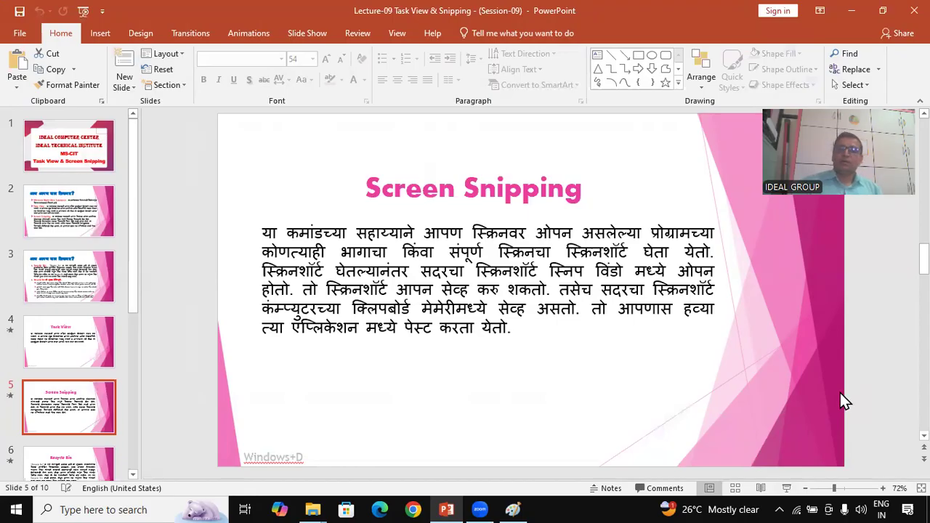
pyautogui.click(857, 9)
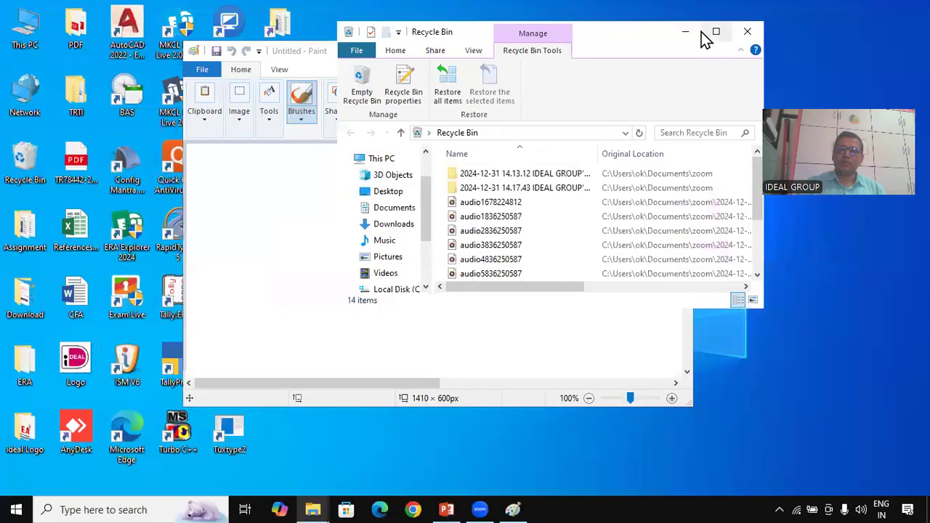
# Step: Close the front Recycle Bin window and undo the stray brush mark on the Paint canvas
pyautogui.click(741, 34)
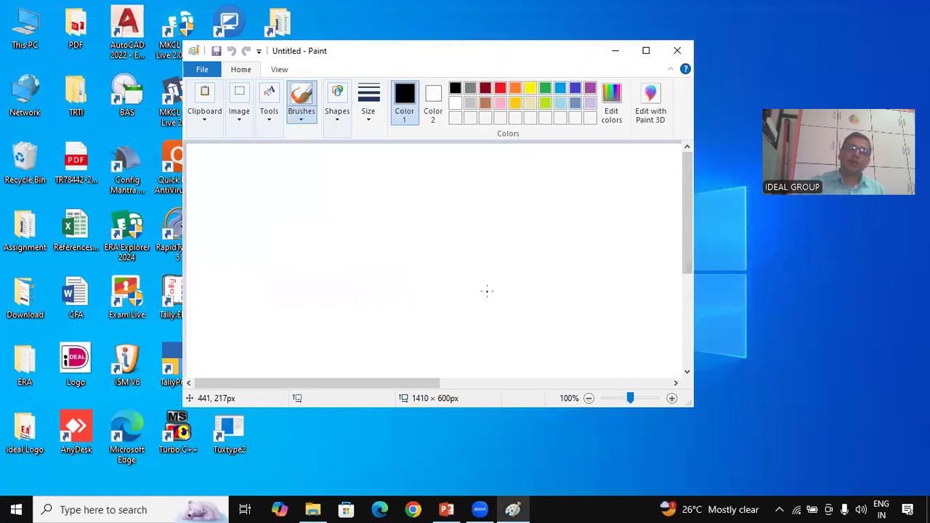
pyautogui.click(270, 361)
pyautogui.hotkey('ctrl', 'z')
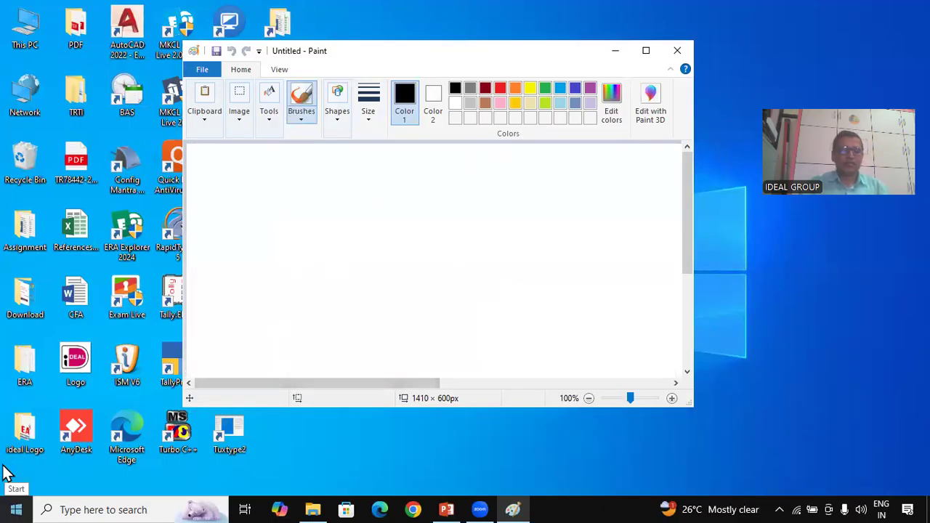
# Step: Open the Snipping Tool from Windows Accessories
pyautogui.click(16, 509)
pyautogui.scroll(-10, 89, 373)
pyautogui.scroll(-15, 89, 376)
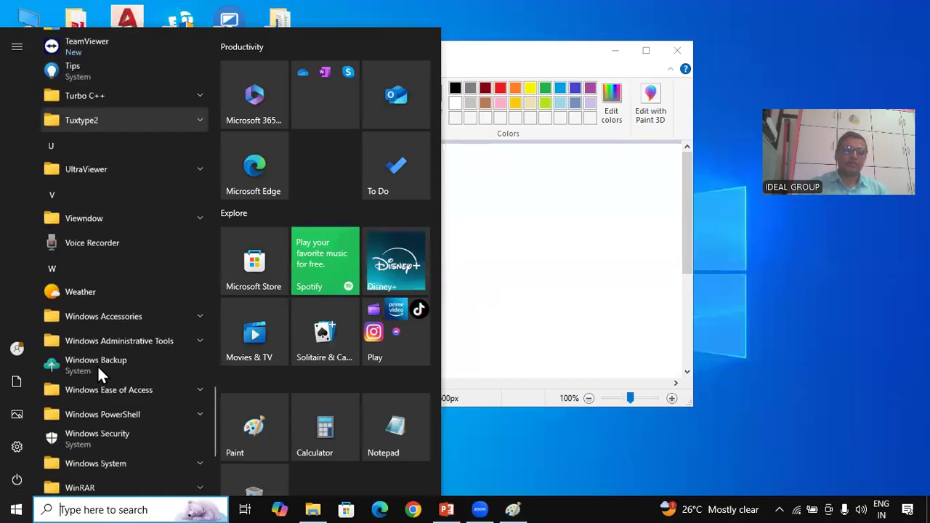
pyautogui.scroll(-2, 97, 364)
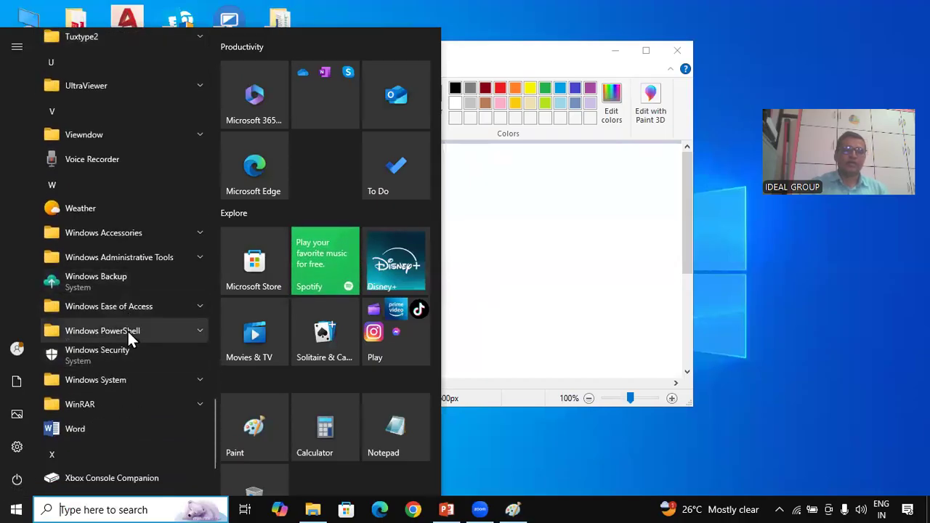
pyautogui.click(124, 234)
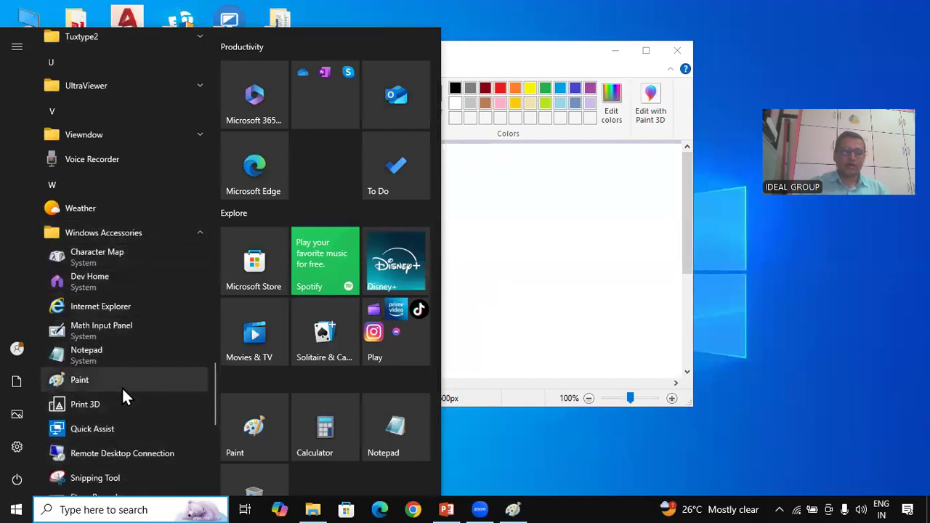
pyautogui.scroll(-3, 122, 392)
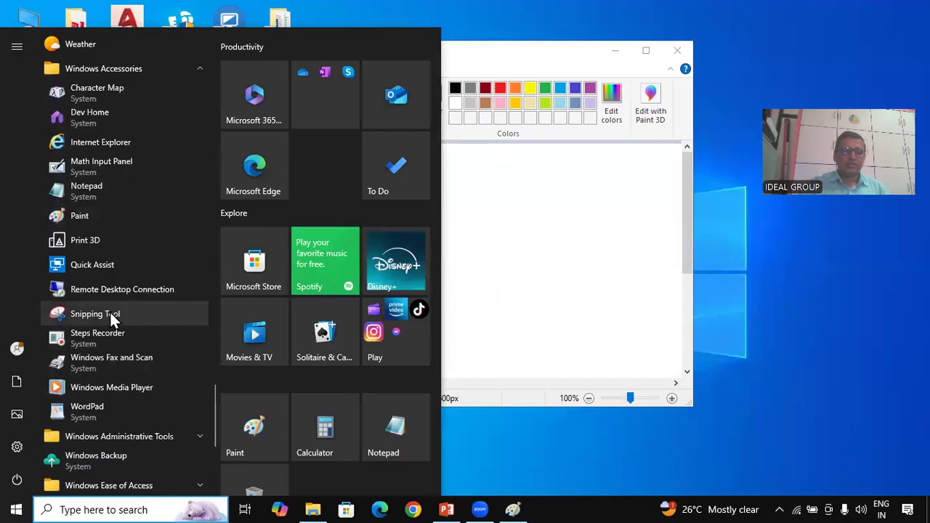
pyautogui.click(112, 317)
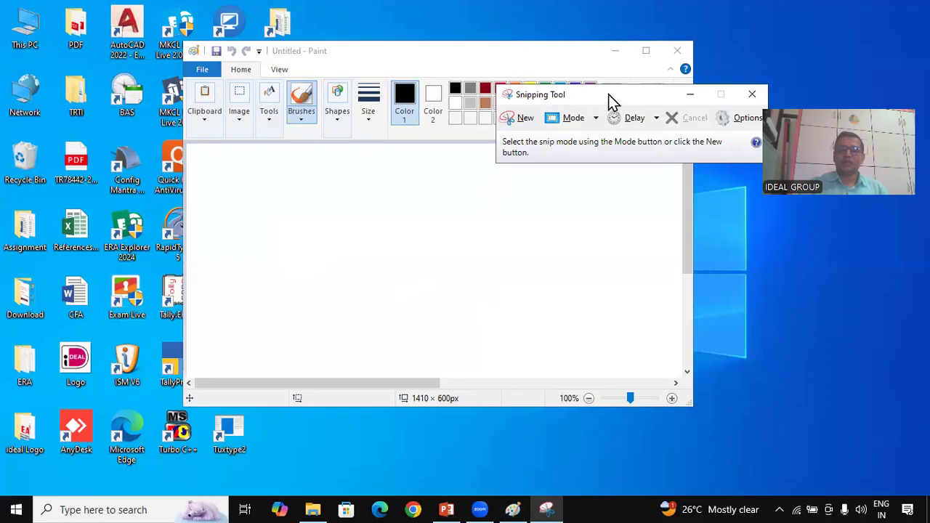
# Step: Arrange the windows side by side, with Paint on the right half and the Snipping Tool over the desktop icons on the left
pyautogui.moveTo(609, 94); pyautogui.dragTo(403, 217)
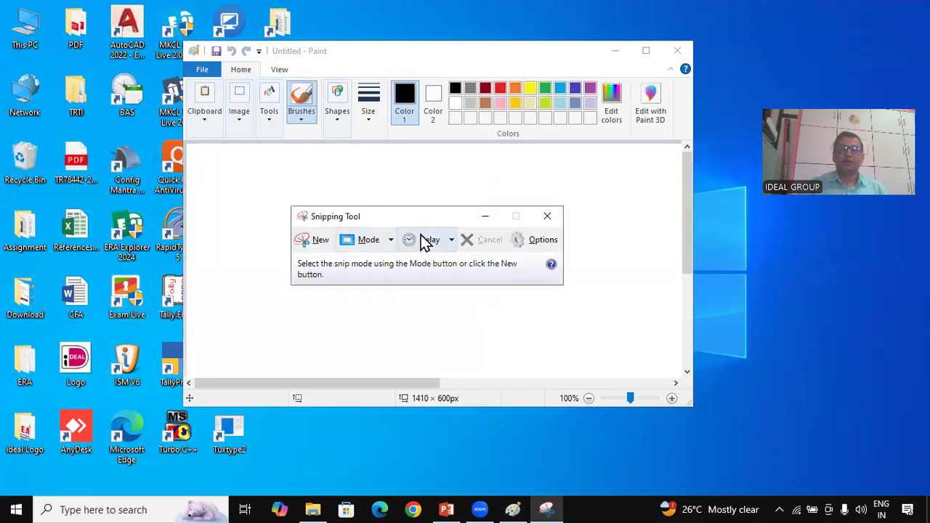
pyautogui.click(472, 53)
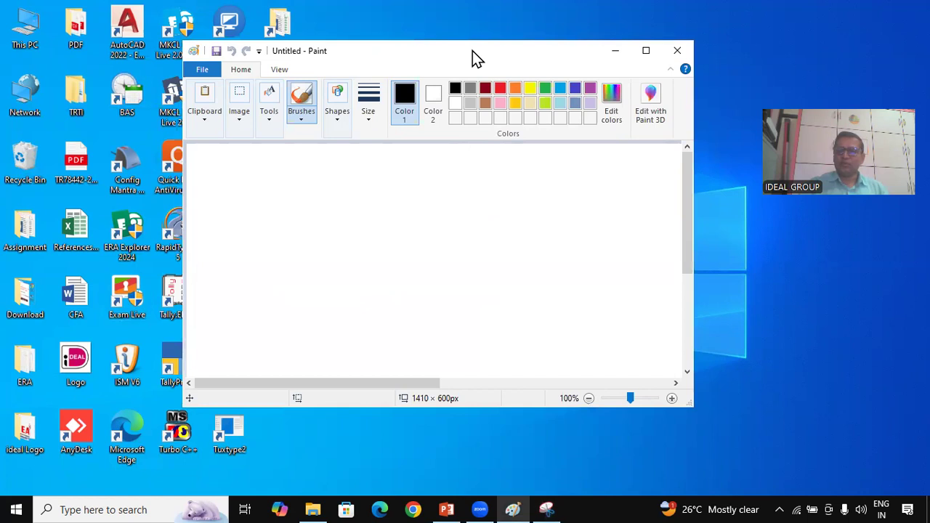
pyautogui.moveTo(472, 58); pyautogui.dragTo(708, 53)
pyautogui.click(372, 216)
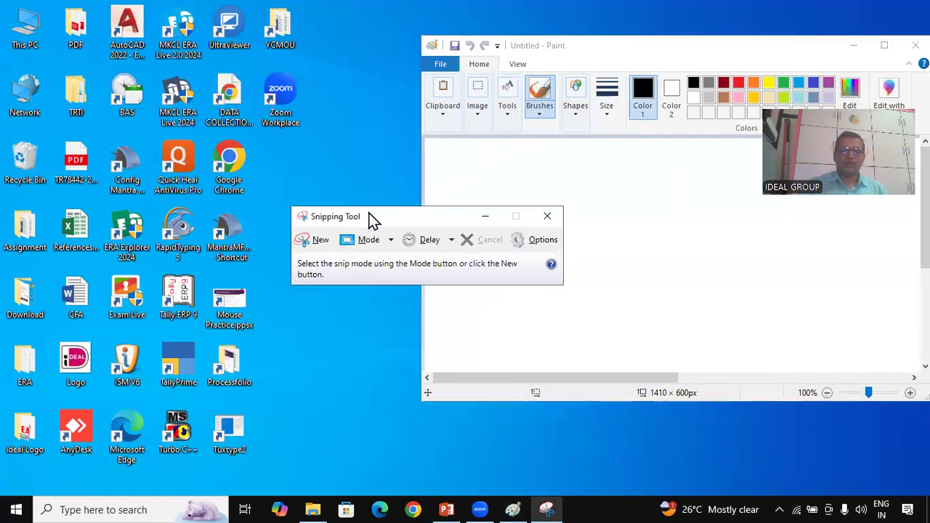
pyautogui.moveTo(369, 215); pyautogui.dragTo(190, 254)
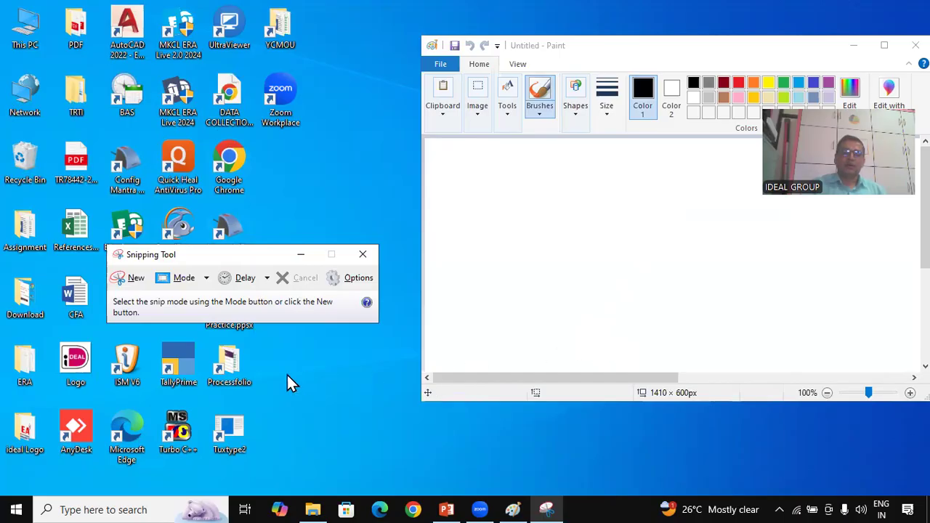
# Step: Capture the Quick Heal AntiVirus Pro desktop icon with a new Rectangular Snip
pyautogui.click(140, 284)
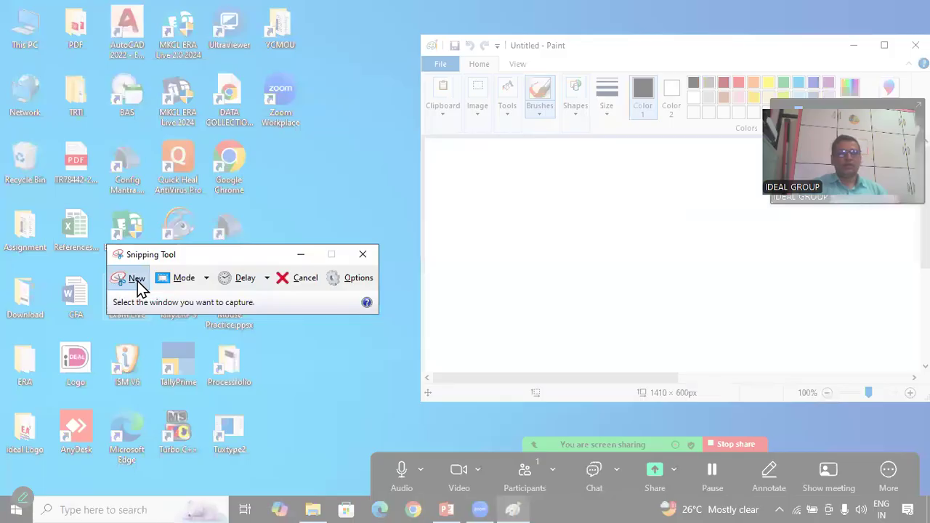
pyautogui.click(208, 280)
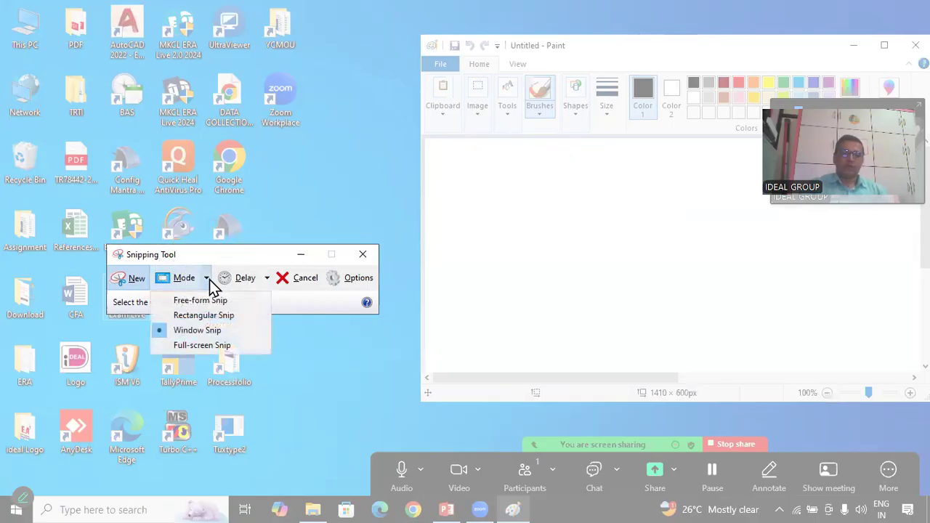
pyautogui.click(206, 317)
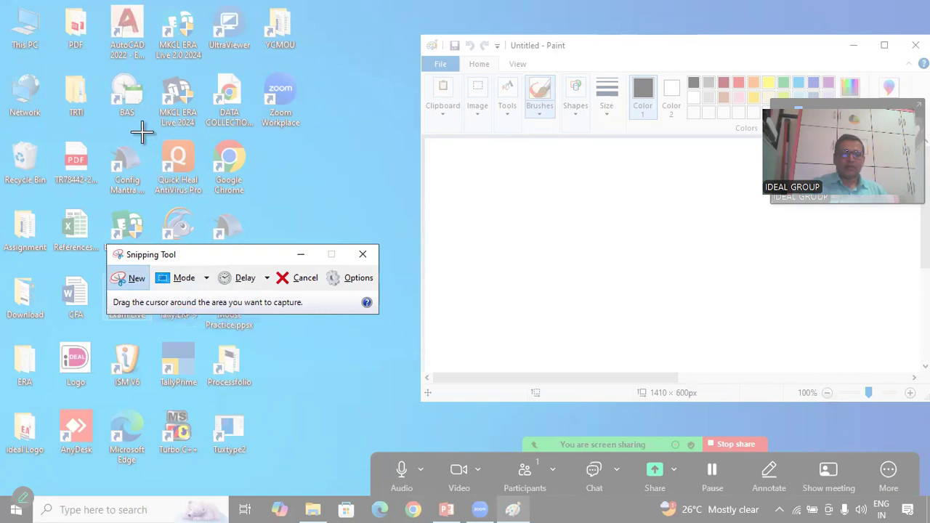
pyautogui.moveTo(149, 133)
pyautogui.mouseDown()
pyautogui.moveTo(170, 183)
pyautogui.moveTo(207, 204)
pyautogui.mouseUp()
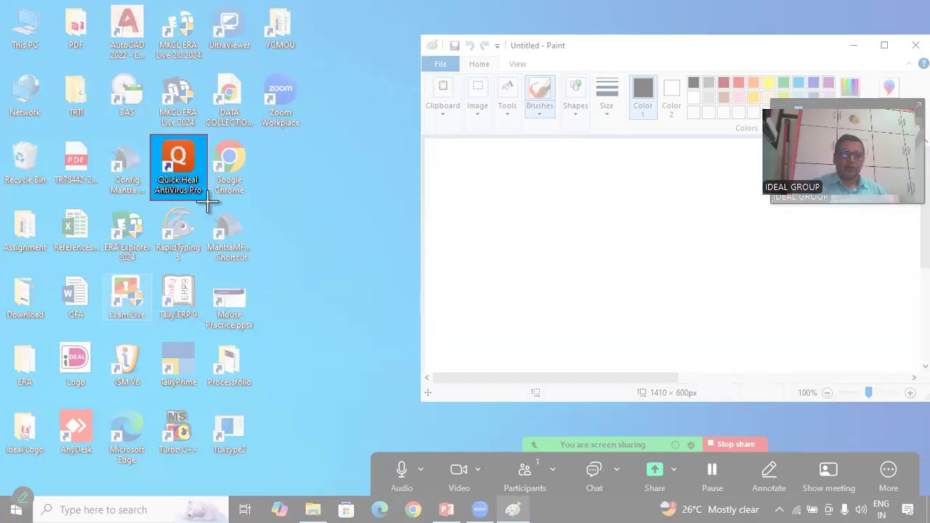
pyautogui.moveTo(208, 204); pyautogui.dragTo(207, 204)
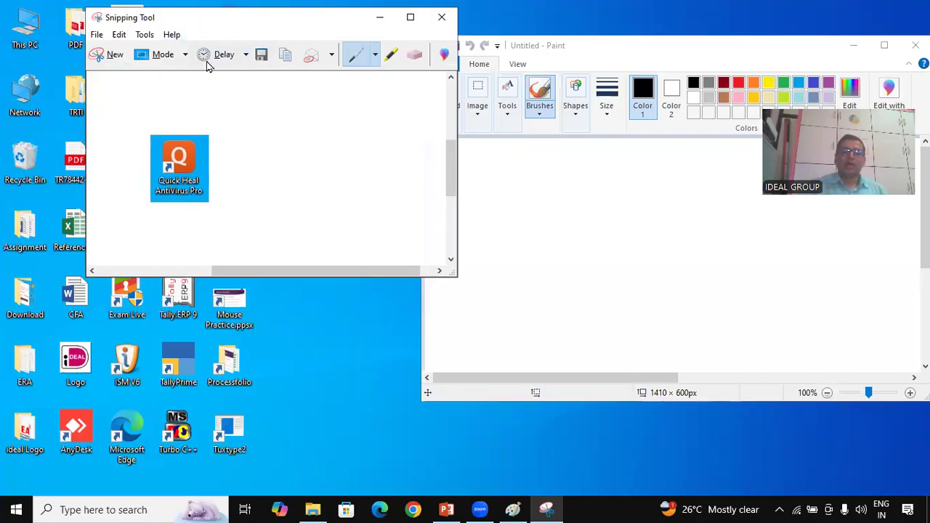
# Step: Save the captured icon snip as a PNG file named QC in the Download folder
pyautogui.click(261, 62)
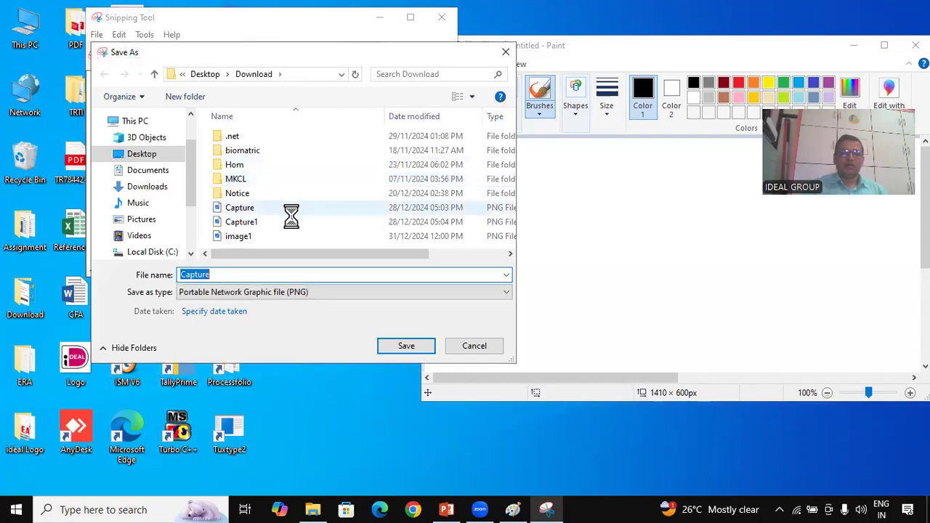
pyautogui.write('QC')
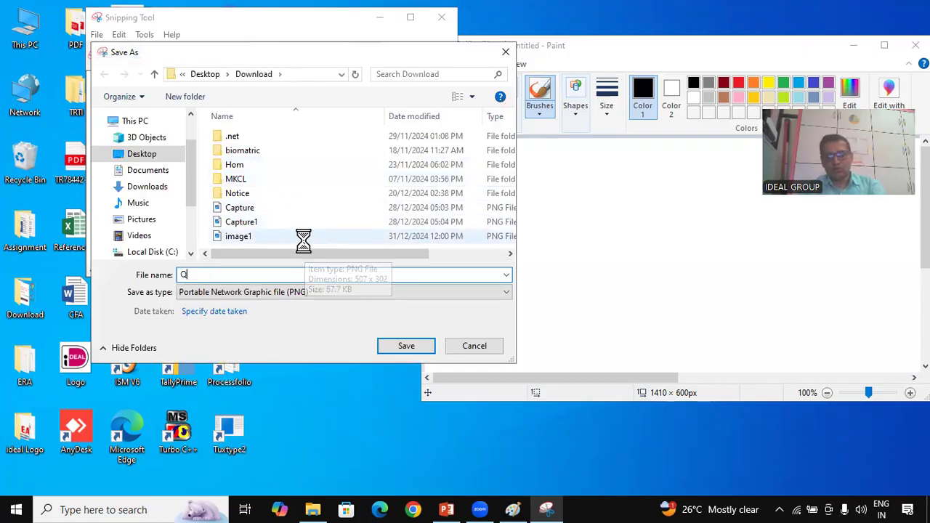
pyautogui.click(407, 347)
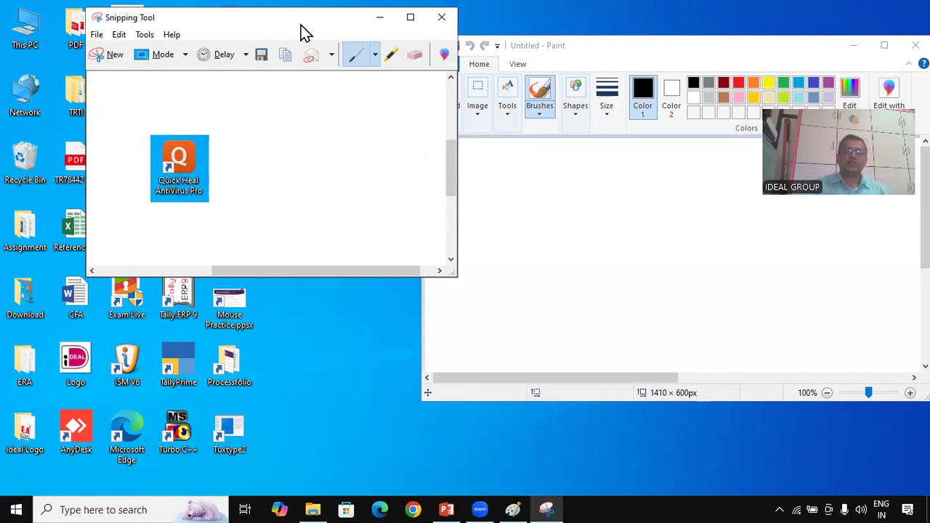
# Step: Paste the copied Quick Heal icon snip into the Paint canvas and place it in the canvas's upper-left corner
pyautogui.moveTo(301, 25); pyautogui.dragTo(252, 58)
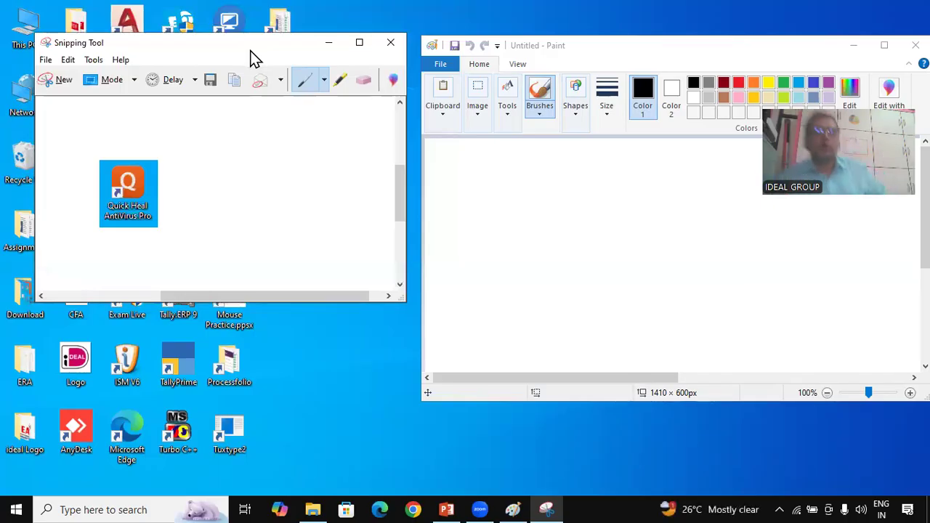
pyautogui.click(603, 54)
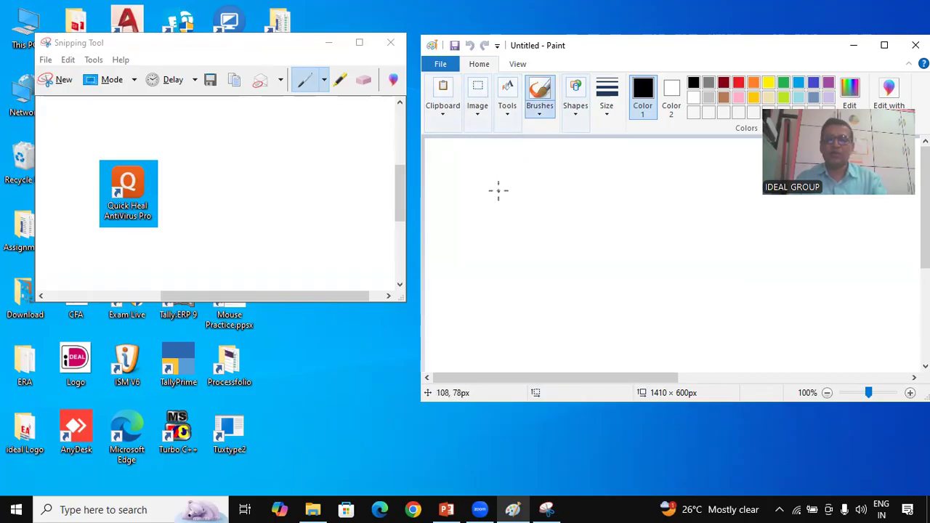
pyautogui.hotkey('ctrl', 'v')
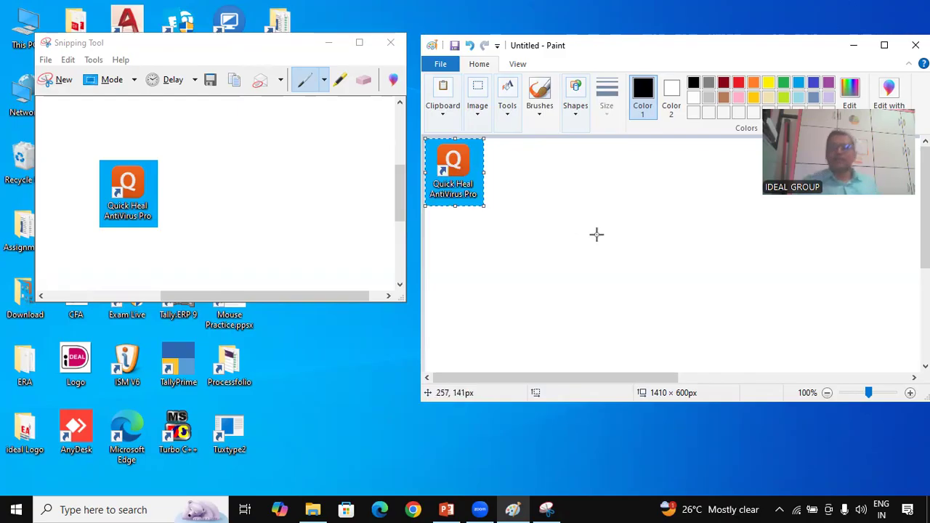
pyautogui.moveTo(482, 176); pyautogui.dragTo(680, 241)
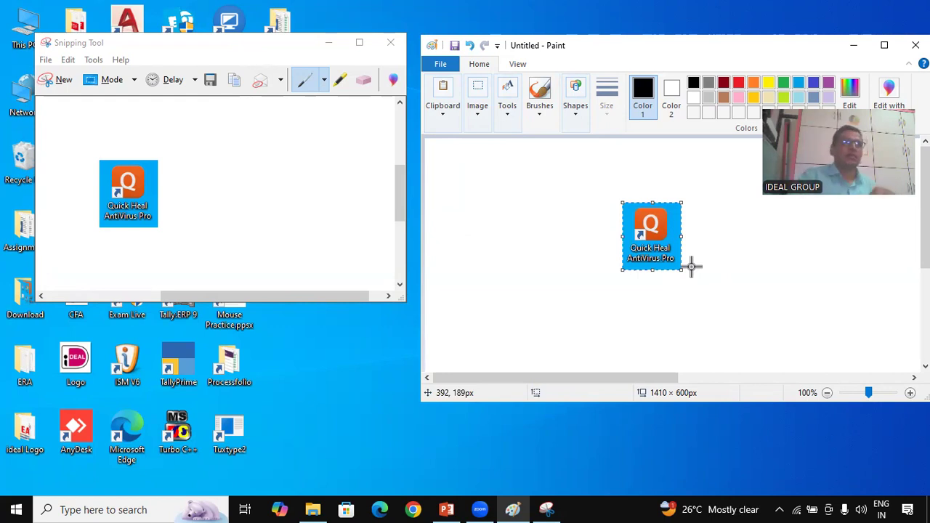
pyautogui.moveTo(642, 238)
pyautogui.mouseDown()
pyautogui.moveTo(490, 205)
pyautogui.moveTo(445, 175)
pyautogui.mouseUp()
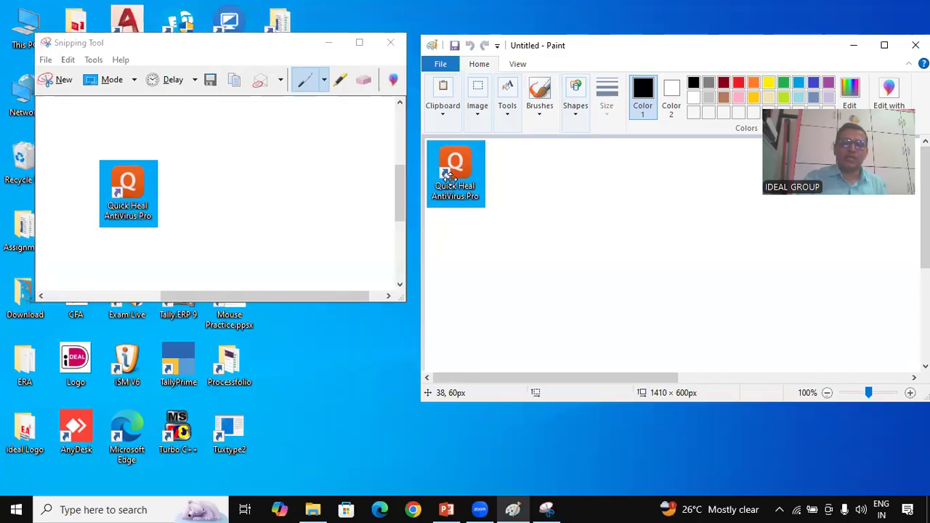
# Step: Switch to Chrome and search Google Images for "flower"
pyautogui.click(412, 507)
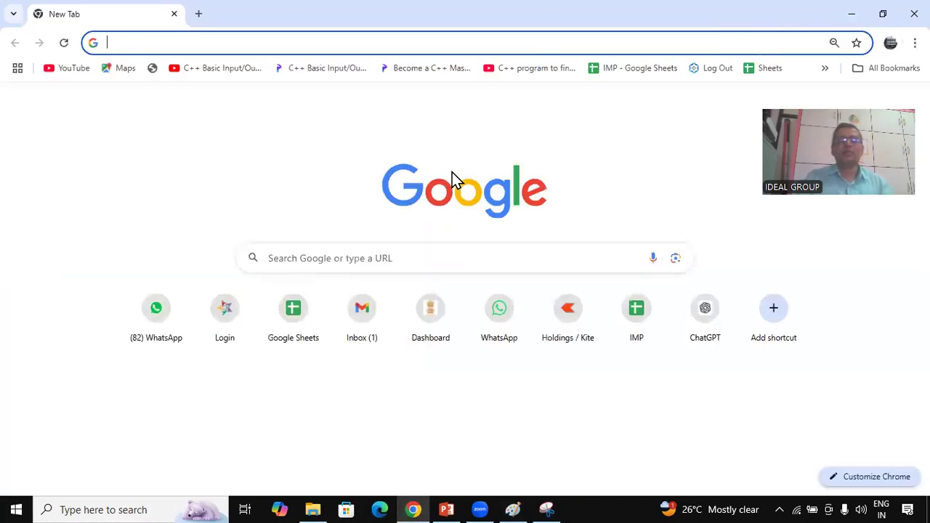
pyautogui.write('flower')
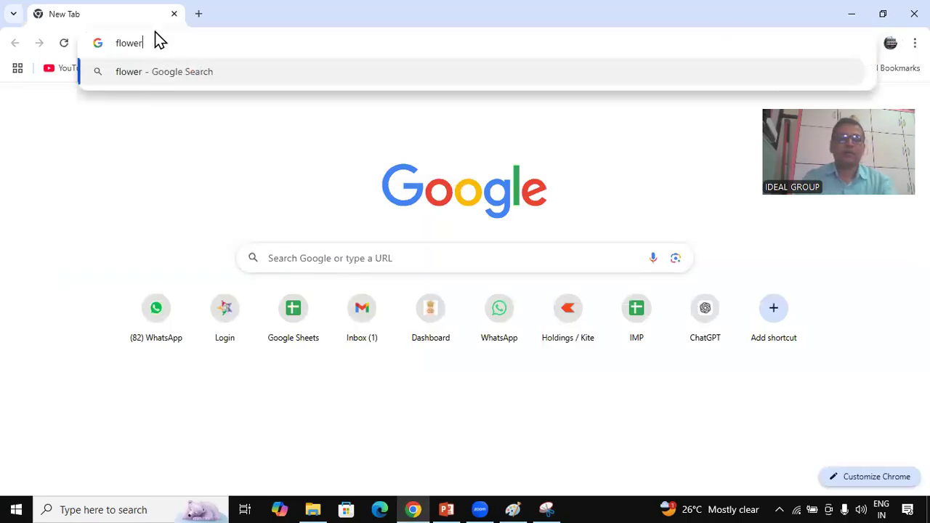
pyautogui.press('Return')
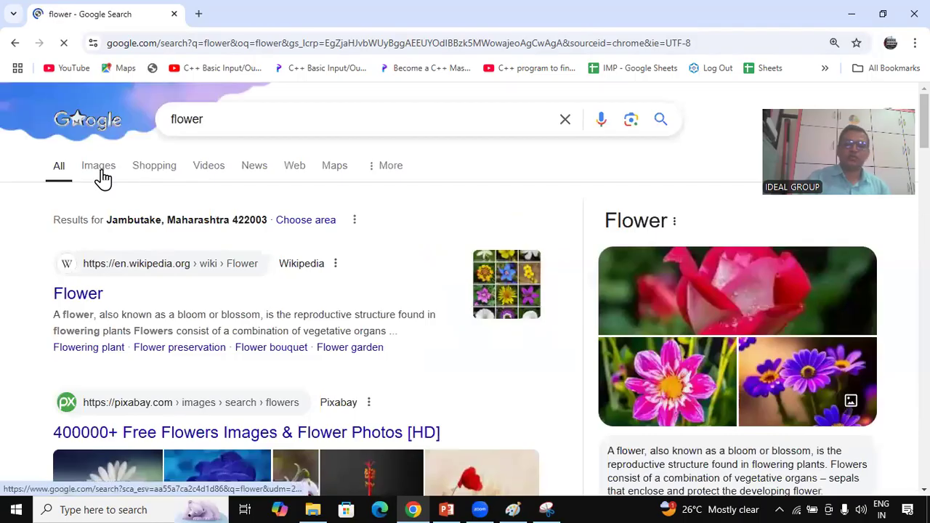
pyautogui.click(103, 178)
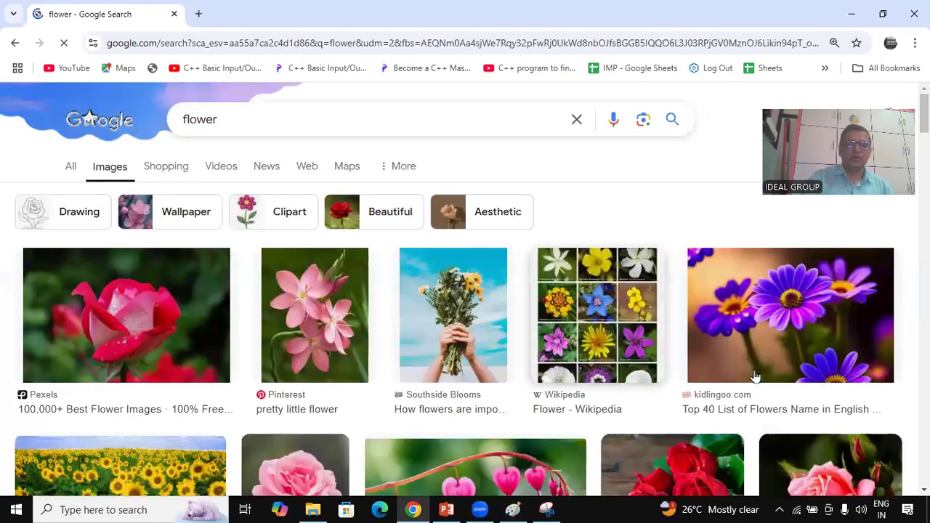
# Step: Browse the flower image results for a simple flower drawing to capture
pyautogui.scroll(-2, 590, 300)
pyautogui.scroll(-2, 590, 299)
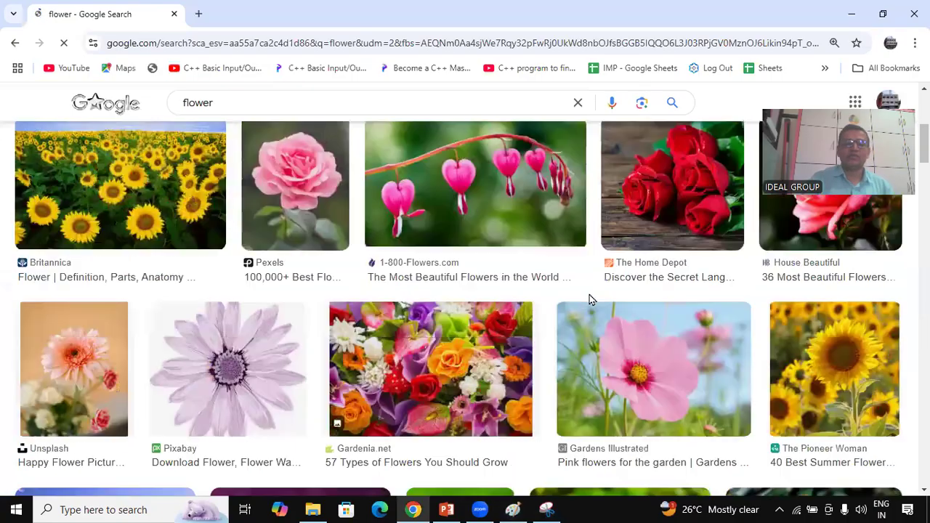
pyautogui.scroll(-4, 574, 296)
pyautogui.scroll(-3, 504, 322)
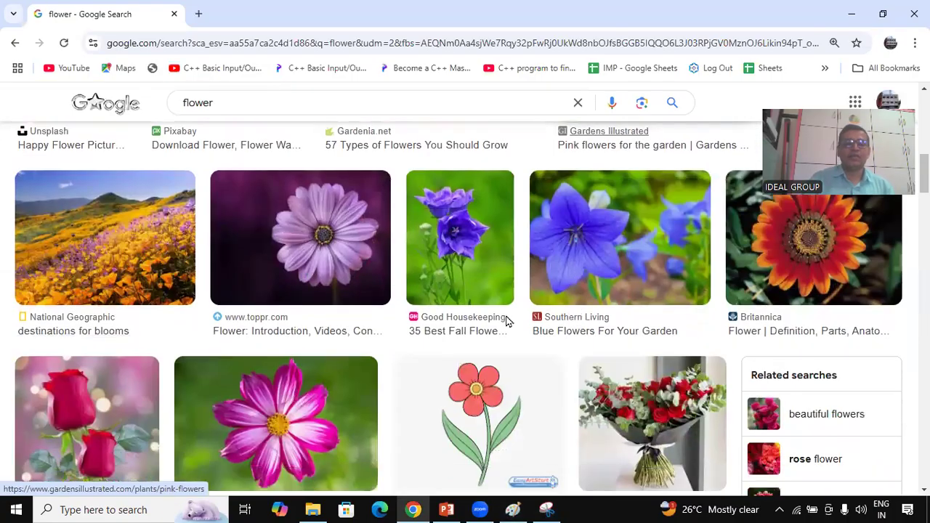
pyautogui.scroll(-2, 488, 319)
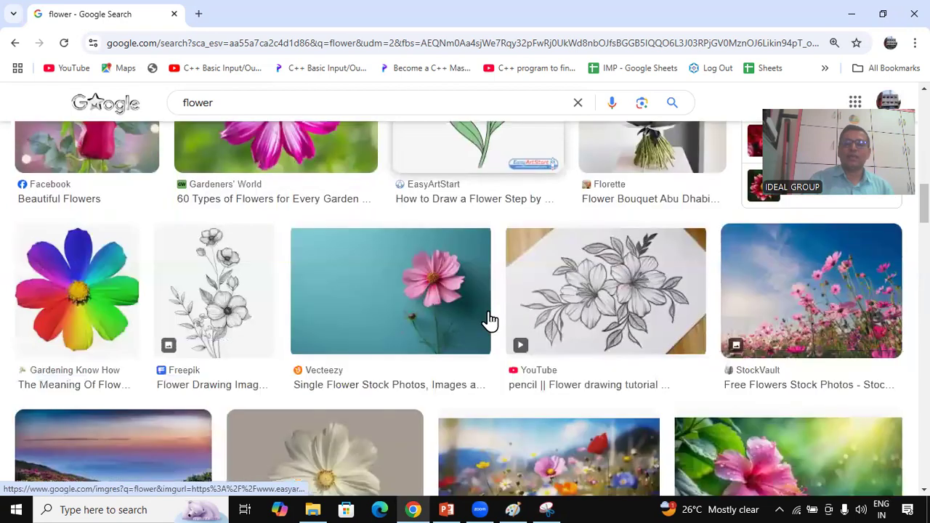
pyautogui.scroll(2, 494, 309)
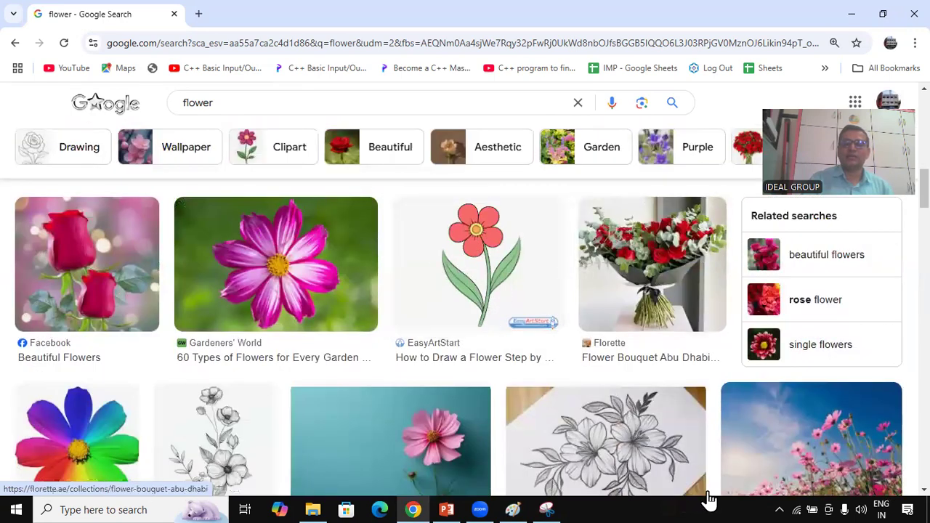
pyautogui.scroll(-3, 436, 392)
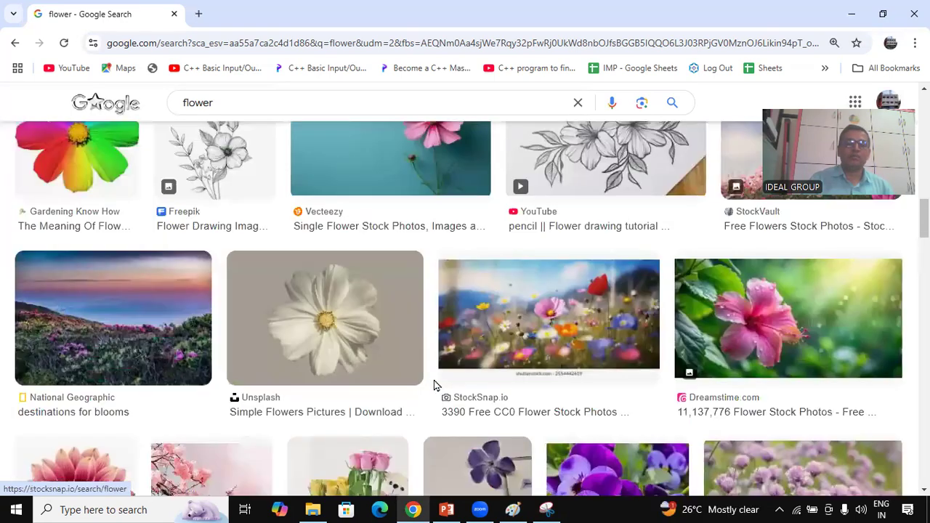
pyautogui.scroll(-4, 386, 373)
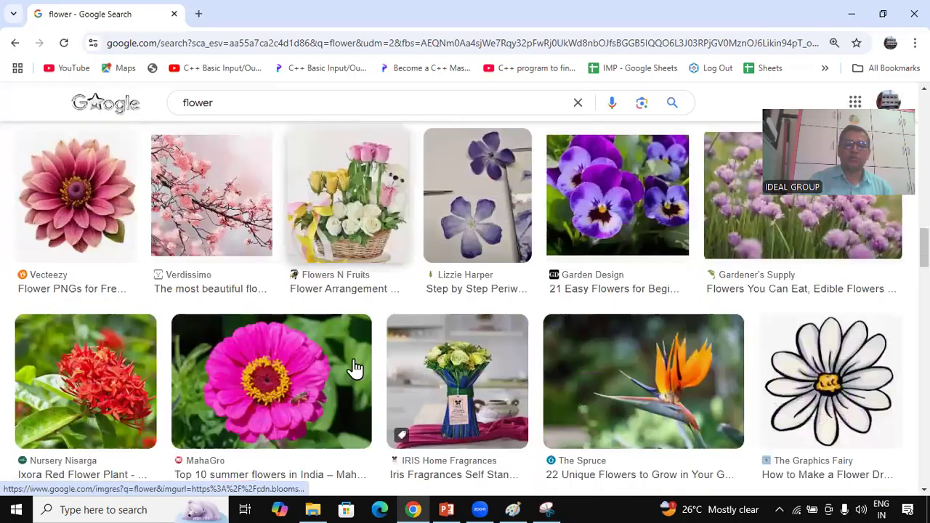
pyautogui.scroll(-6, 353, 370)
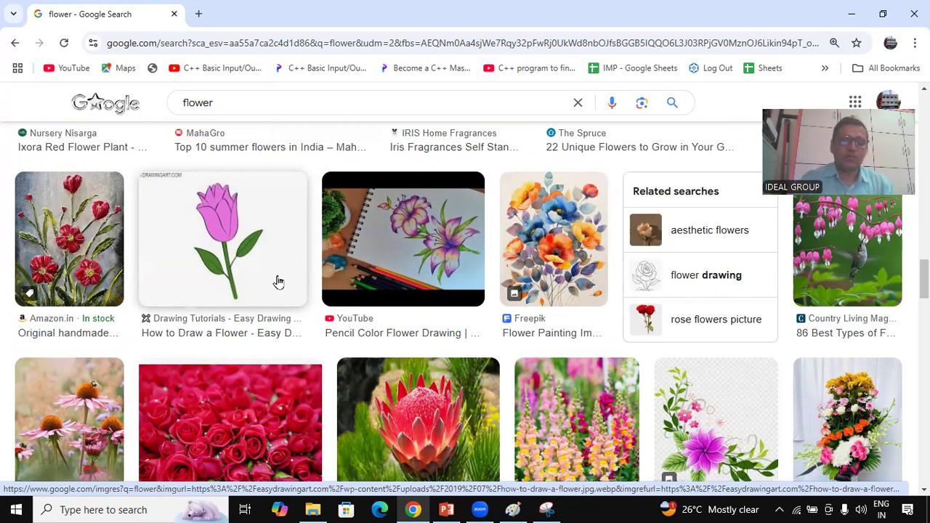
# Step: Capture the pink tulip drawing with a Rectangular Snip in the Snipping Tool and circle the leftover watermark text with the pen
pyautogui.press('super+shift+s')
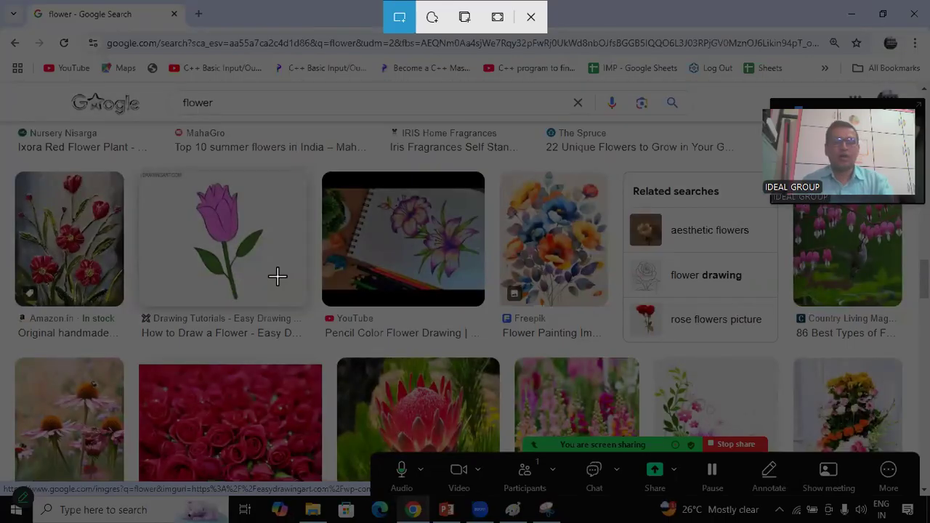
pyautogui.press('Escape')
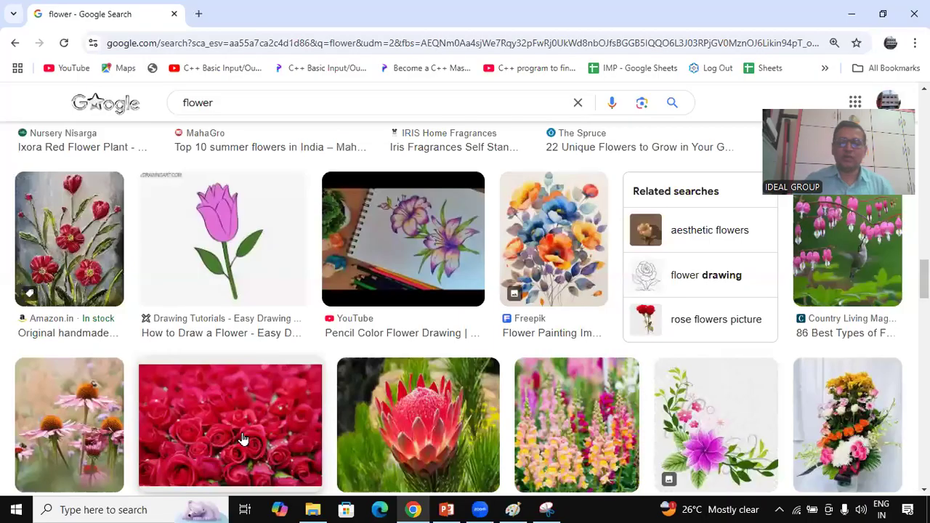
pyautogui.click(547, 509)
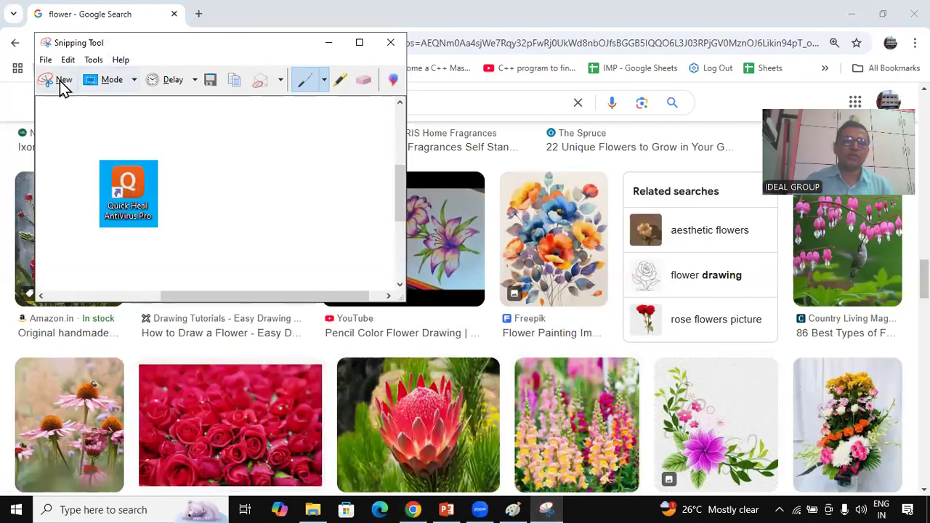
pyautogui.click(62, 86)
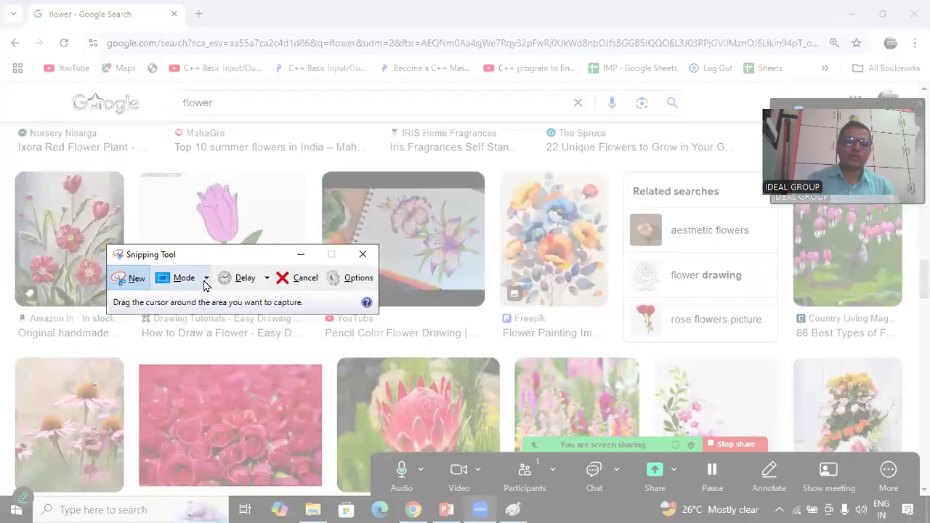
pyautogui.click(205, 283)
pyautogui.click(220, 256)
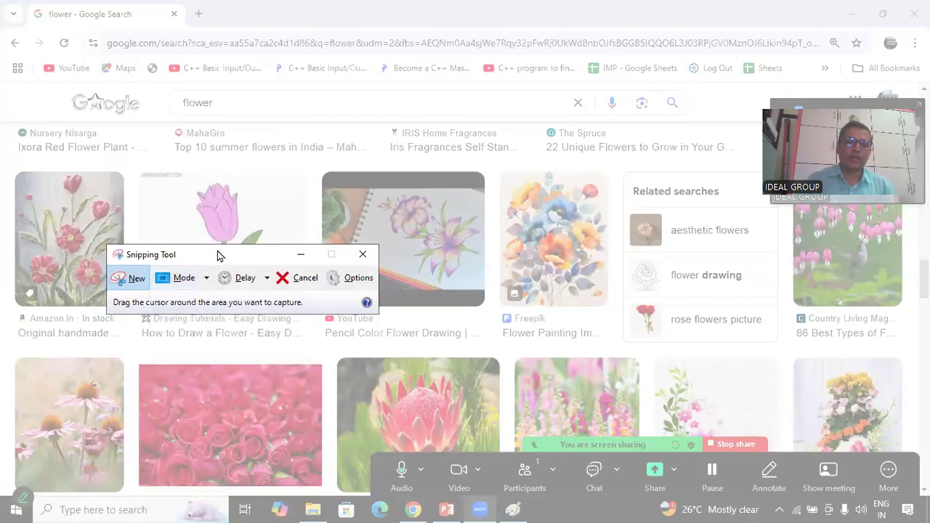
pyautogui.moveTo(220, 256); pyautogui.dragTo(491, 102)
pyautogui.click(475, 125)
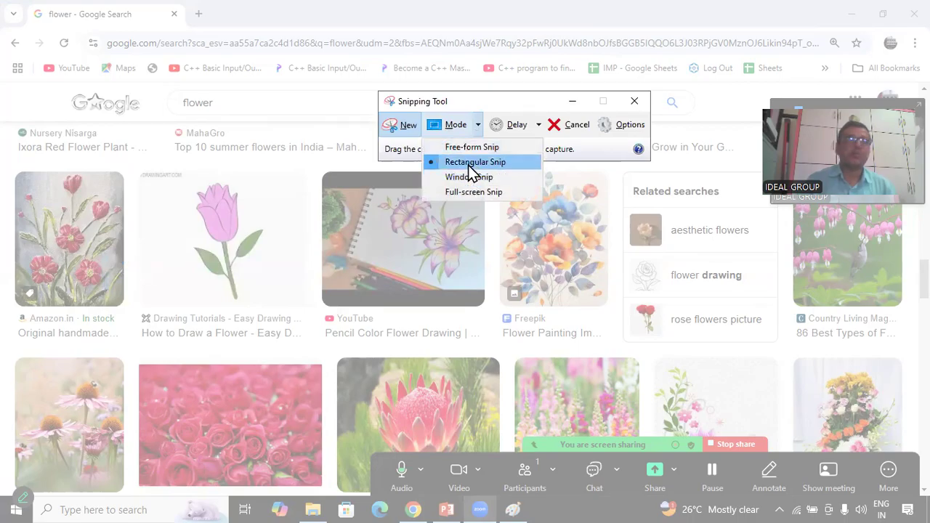
pyautogui.click(470, 163)
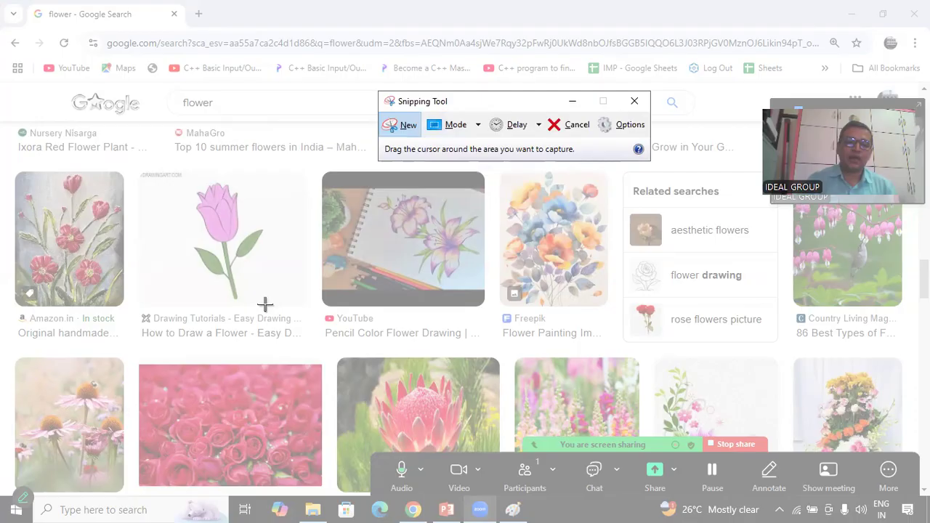
pyautogui.moveTo(267, 303); pyautogui.dragTo(170, 172)
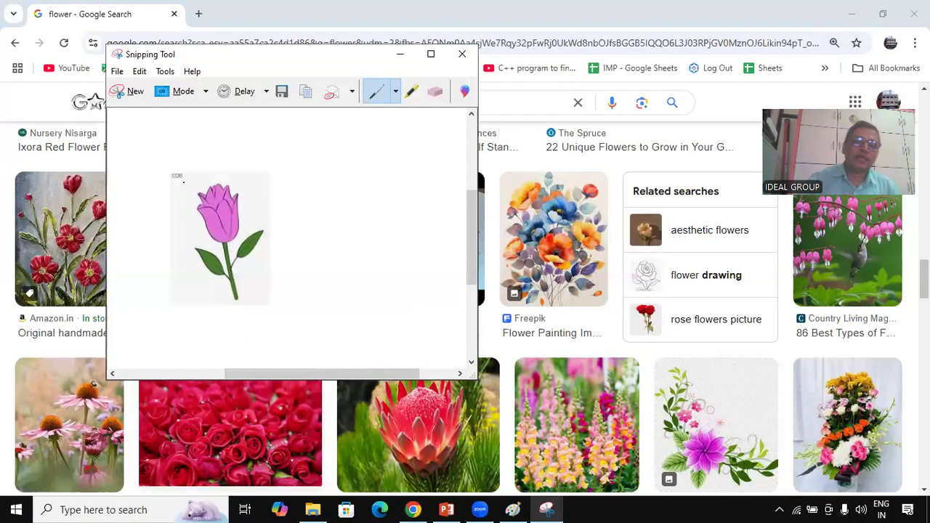
pyautogui.moveTo(165, 166)
pyautogui.mouseDown()
pyautogui.moveTo(161, 190)
pyautogui.moveTo(205, 173)
pyautogui.moveTo(164, 159)
pyautogui.moveTo(160, 169)
pyautogui.mouseUp()
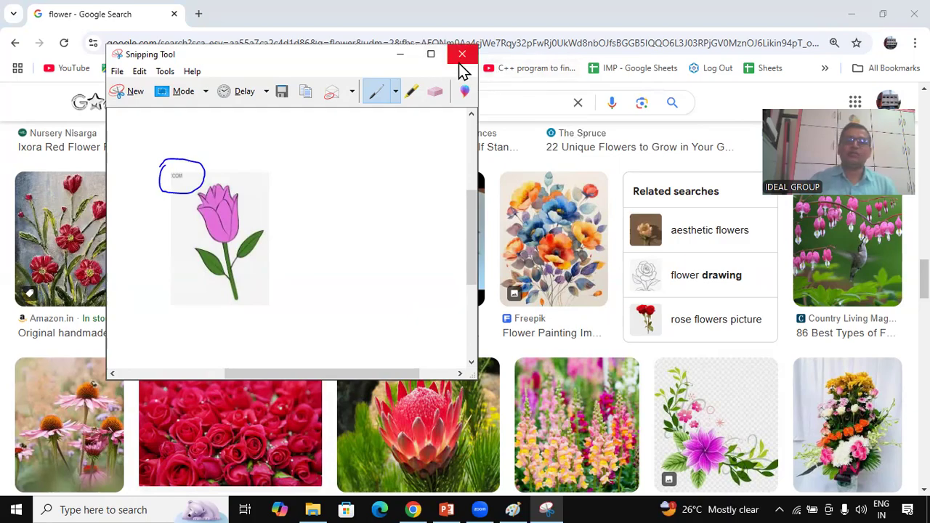
# Step: Start a new Free-form Snip and trace closely around the pink tulip drawing, leaving out the watermark text
pyautogui.click(117, 71)
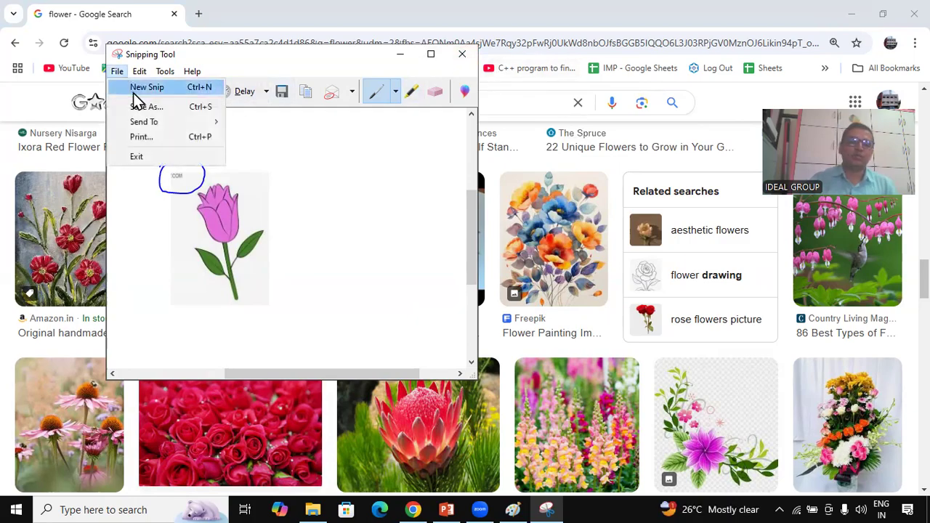
pyautogui.click(136, 89)
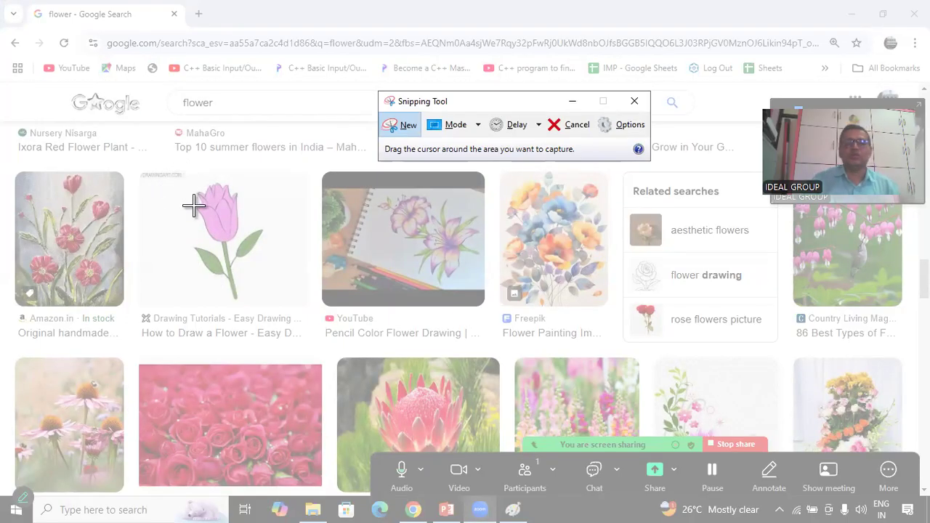
pyautogui.click(478, 125)
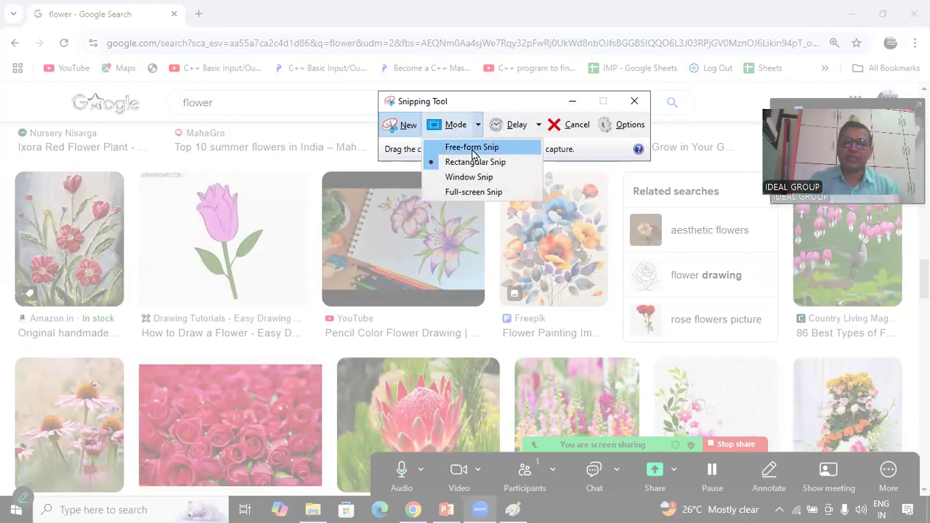
pyautogui.click(471, 149)
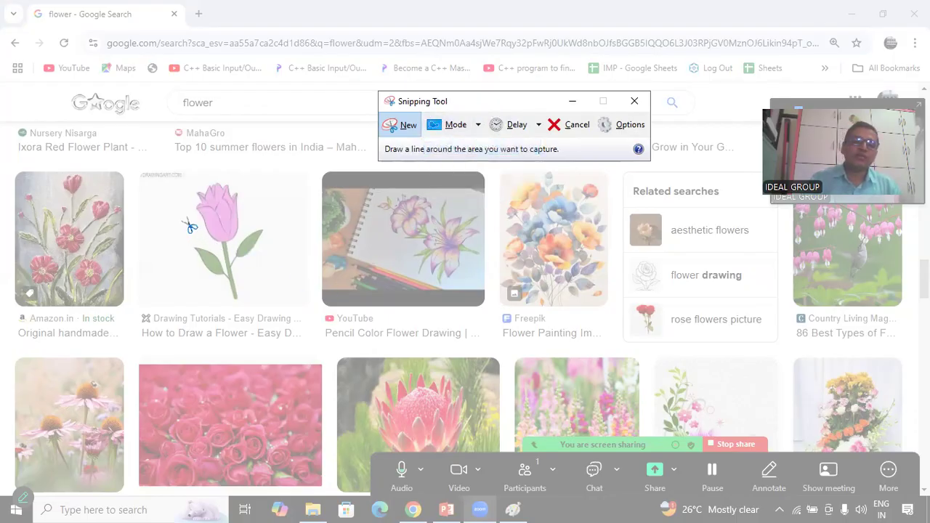
pyautogui.click(187, 198)
pyautogui.moveTo(205, 182)
pyautogui.mouseDown()
pyautogui.moveTo(240, 172)
pyautogui.moveTo(265, 212)
pyautogui.moveTo(270, 241)
pyautogui.moveTo(244, 305)
pyautogui.moveTo(217, 299)
pyautogui.moveTo(183, 267)
pyautogui.moveTo(181, 216)
pyautogui.moveTo(191, 193)
pyautogui.mouseUp()
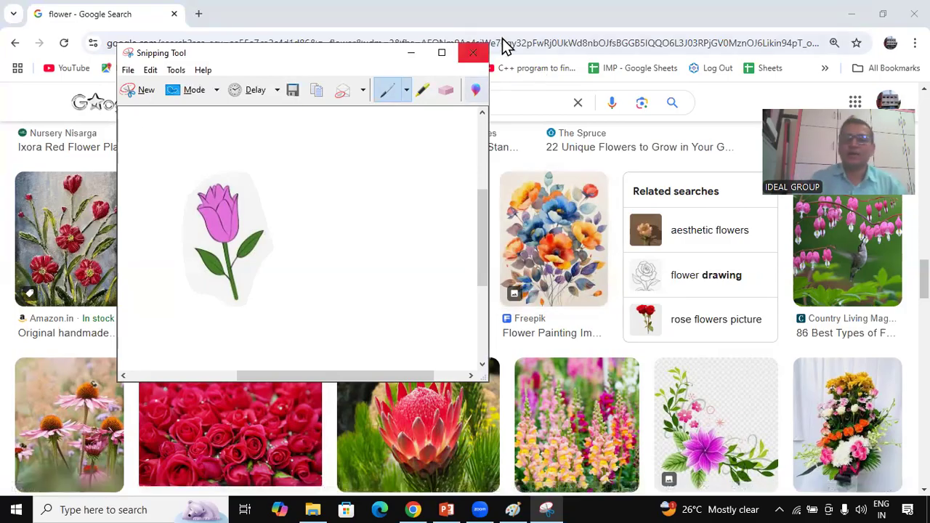
# Step: Paste the free-form tulip snip into the Paint canvas and move it below and to the right of the Quick Heal icon
pyautogui.click(512, 507)
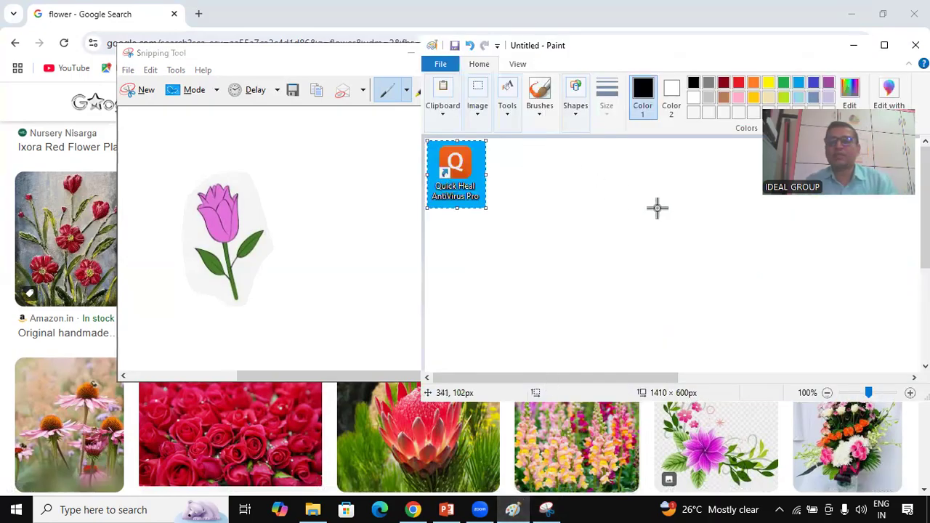
pyautogui.click(633, 236)
pyautogui.hotkey('ctrl', 'v')
pyautogui.moveTo(481, 212)
pyautogui.mouseDown()
pyautogui.moveTo(596, 206)
pyautogui.moveTo(579, 236)
pyautogui.moveTo(592, 274)
pyautogui.mouseUp()
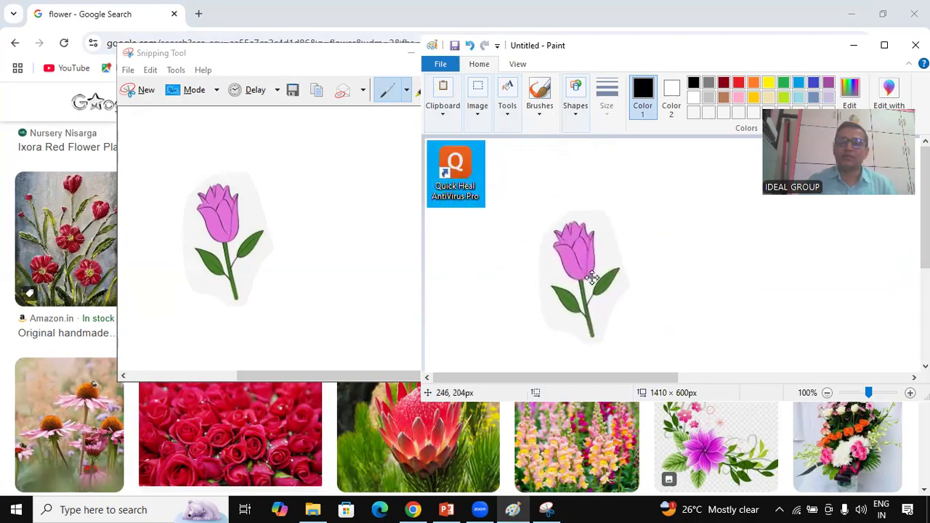
# Step: Deselect the pasted tulip in Paint and close the browser window with the flower image results
pyautogui.click(730, 271)
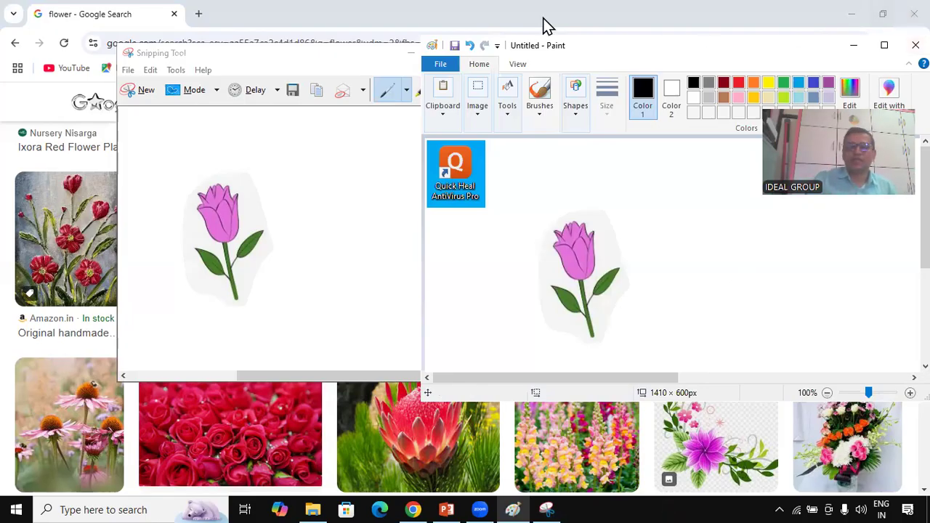
pyautogui.click(407, 31)
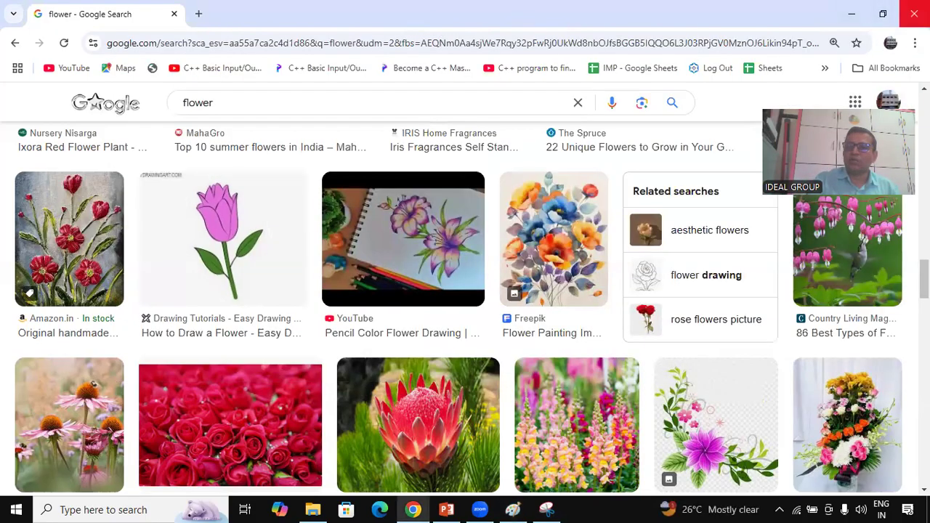
pyautogui.click(913, 14)
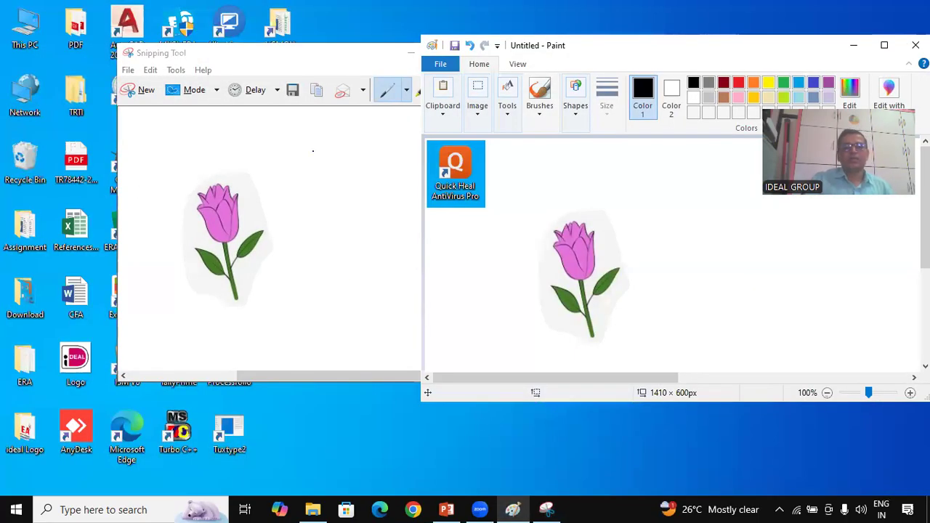
# Step: Move the Snipping Tool window clear of the Paint window and set its snipping mode to Window Snip
pyautogui.click(223, 53)
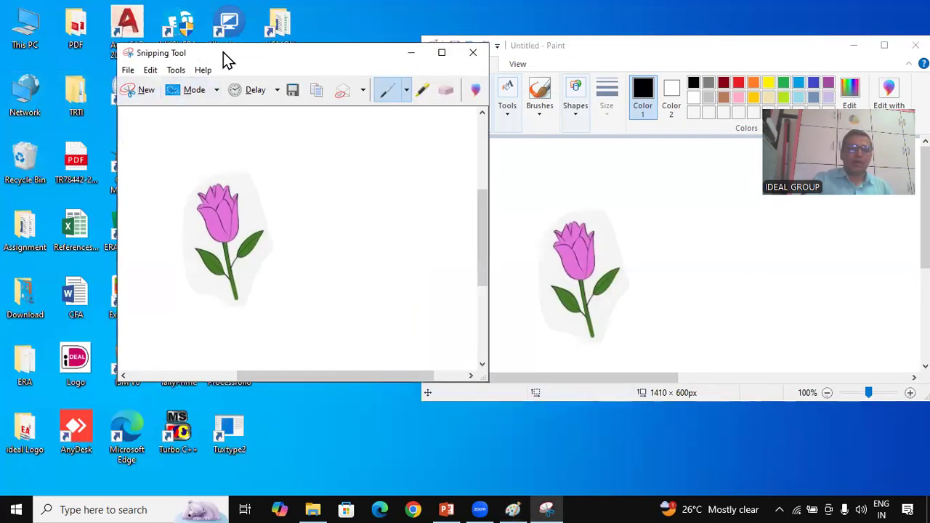
pyautogui.moveTo(223, 52); pyautogui.dragTo(174, 51)
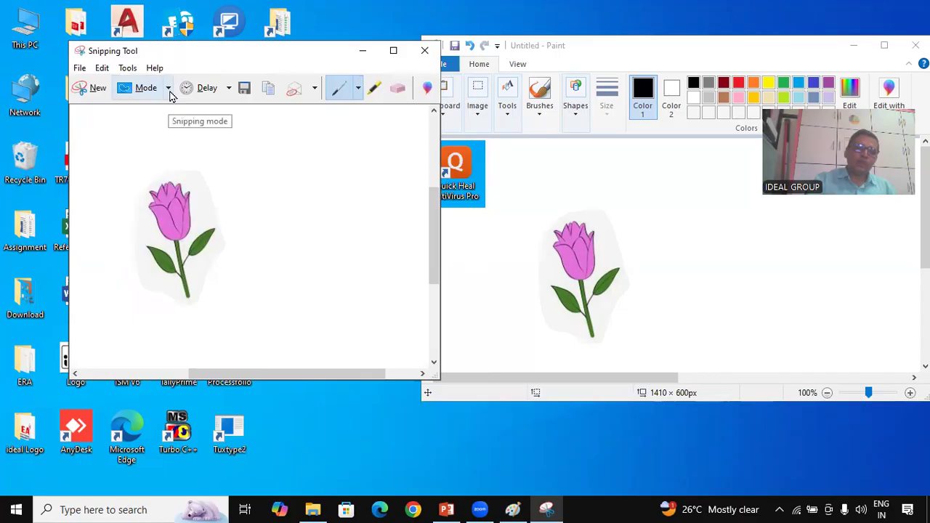
pyautogui.click(170, 91)
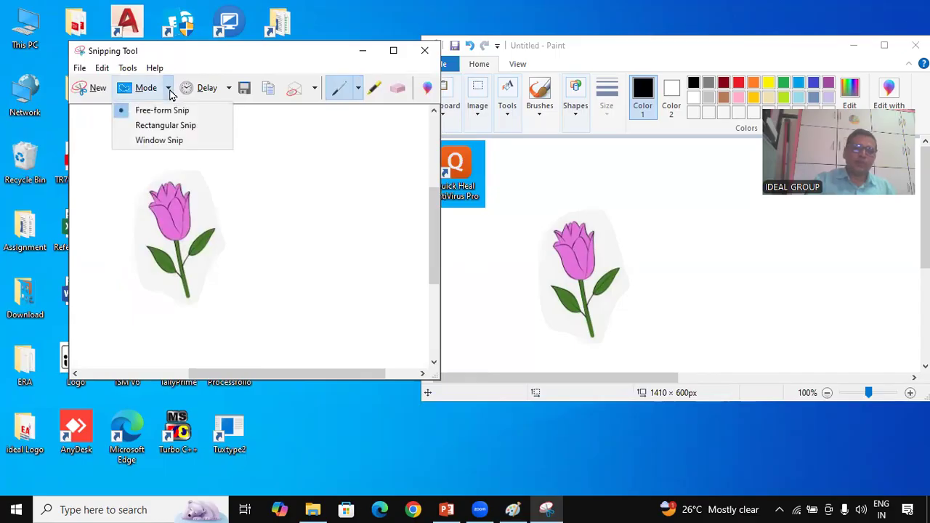
pyautogui.click(185, 141)
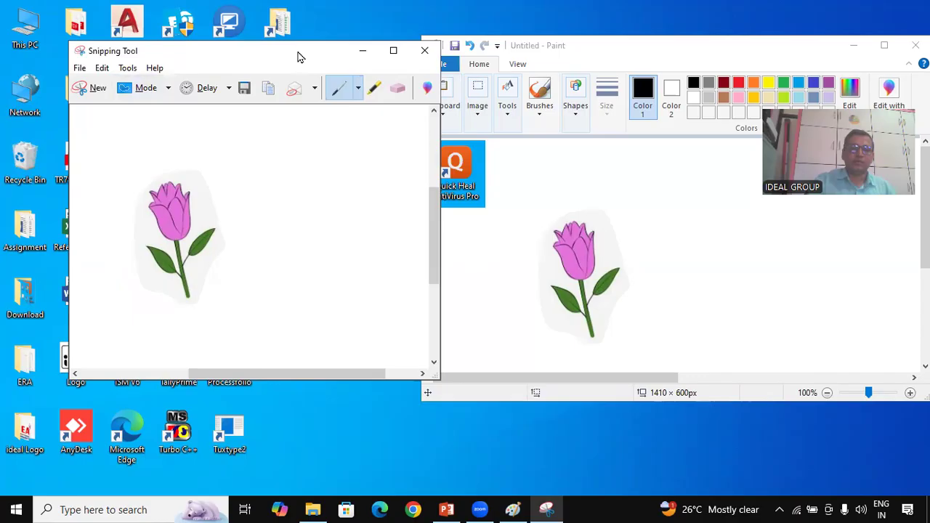
pyautogui.moveTo(298, 57); pyautogui.dragTo(235, 58)
pyautogui.click(107, 90)
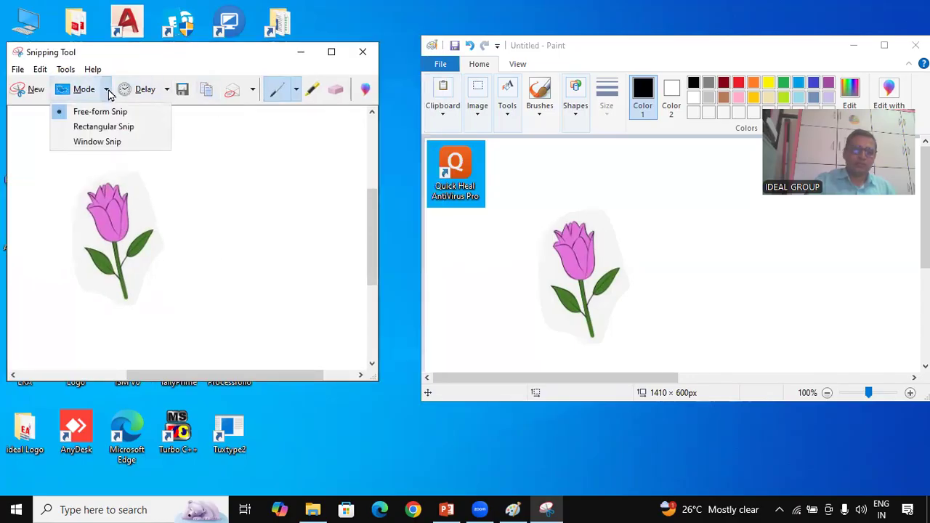
pyautogui.click(99, 144)
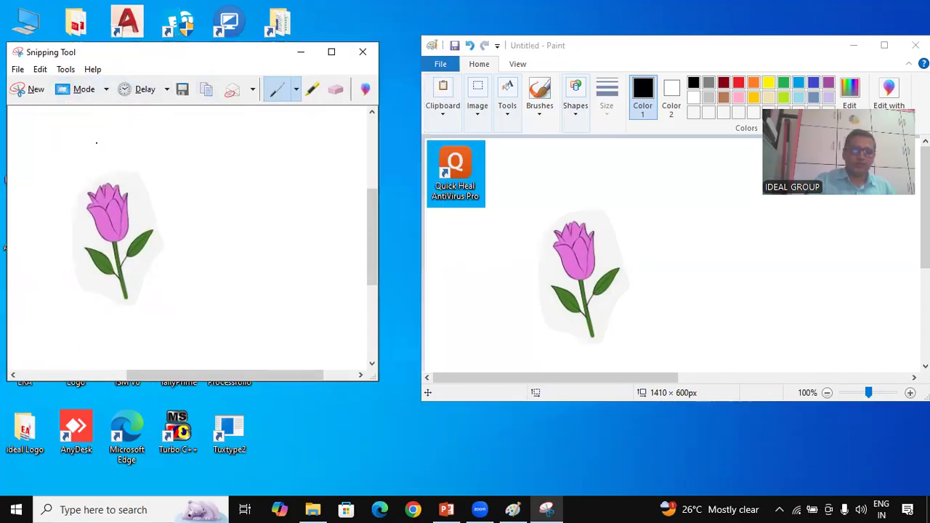
# Step: Start a new Window Snip, try to capture the Paint window and look over the resulting snip
pyautogui.click(591, 46)
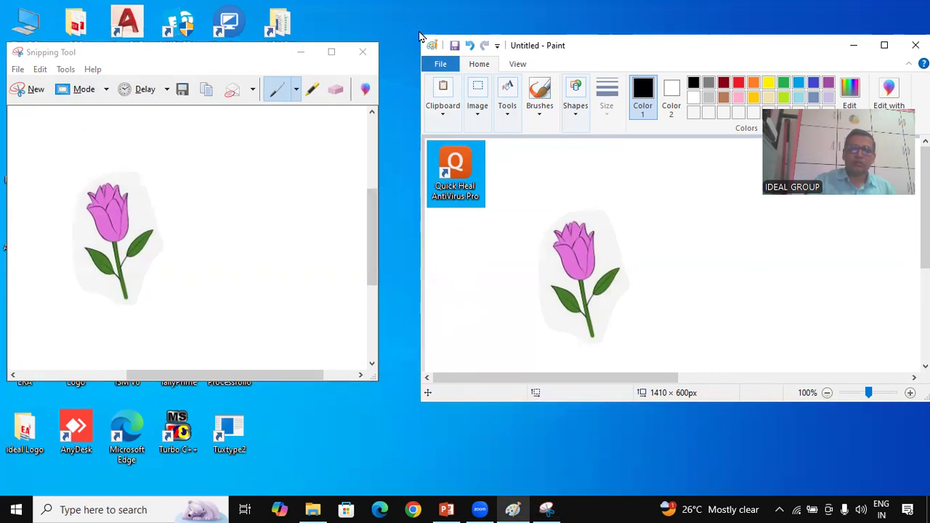
pyautogui.click(34, 91)
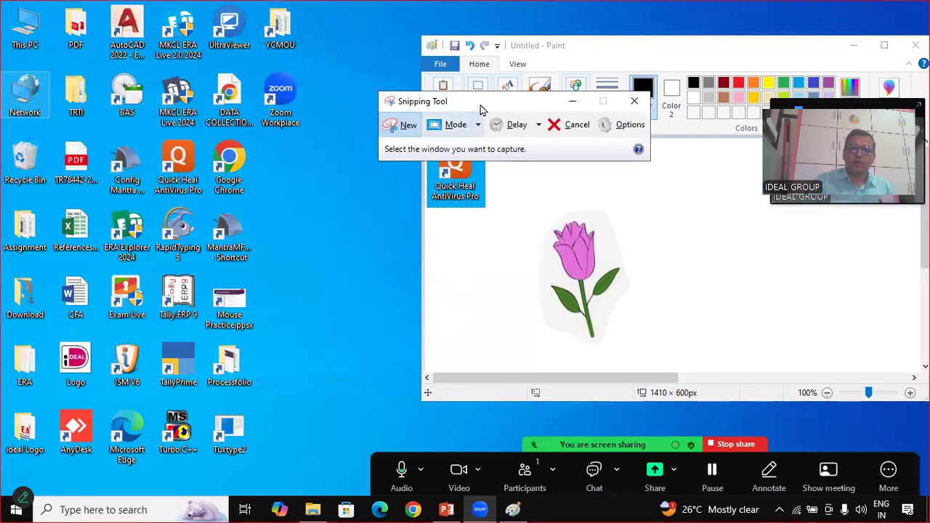
pyautogui.moveTo(473, 108); pyautogui.dragTo(133, 79)
pyautogui.click(129, 95)
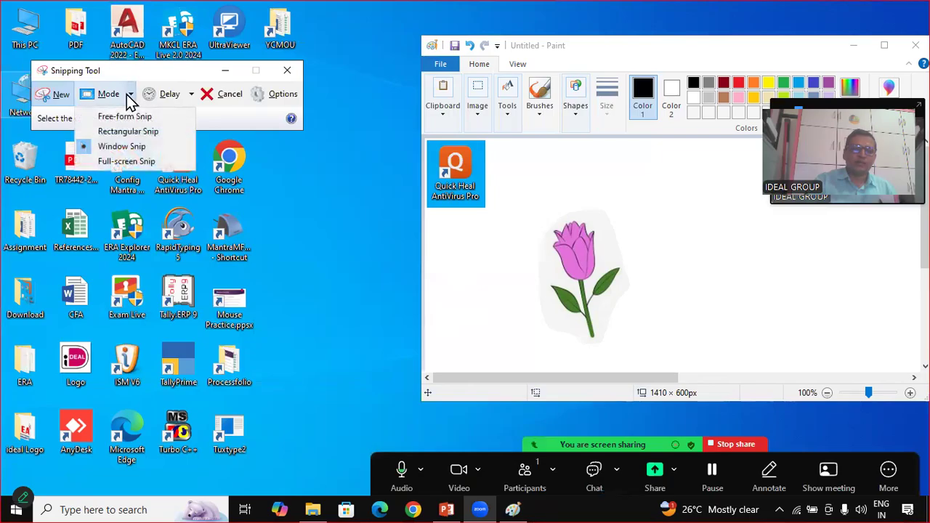
pyautogui.click(140, 148)
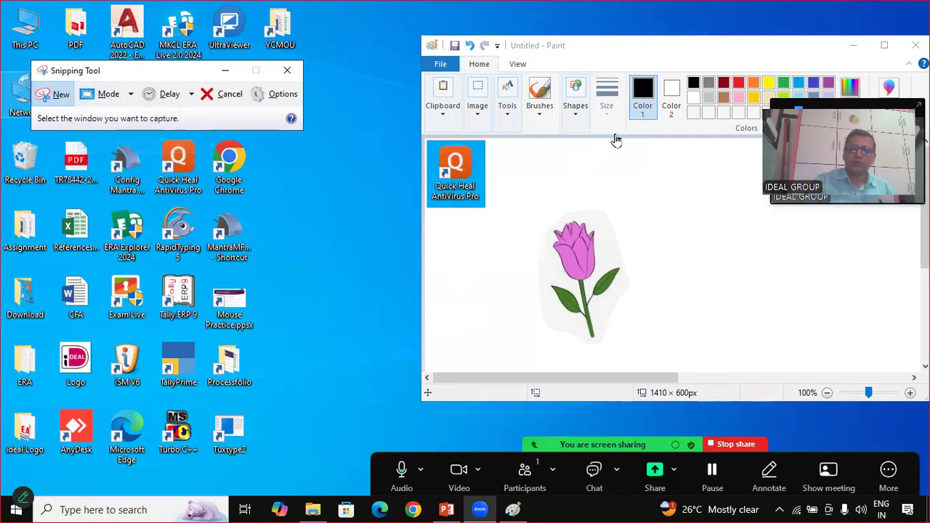
pyautogui.click(618, 54)
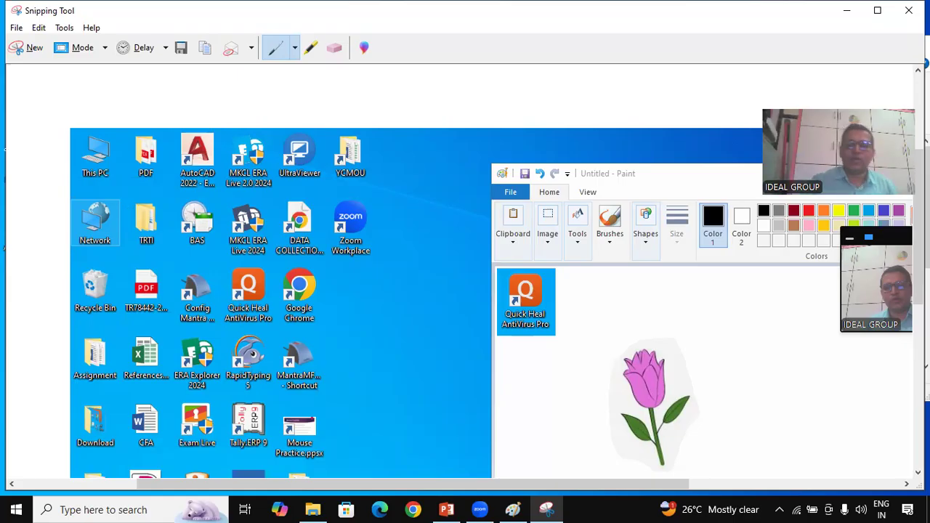
pyautogui.scroll(-3, 356, 290)
pyautogui.scroll(-2, 356, 290)
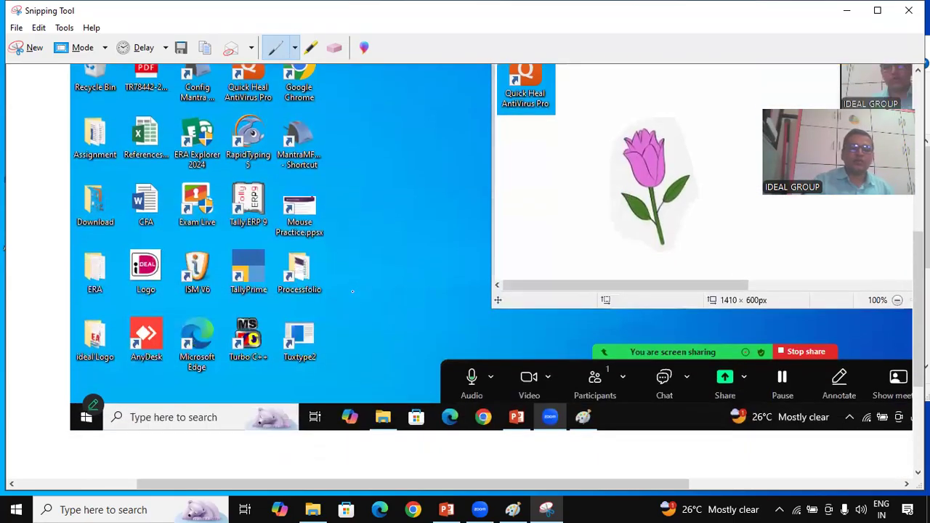
pyautogui.scroll(7, 353, 291)
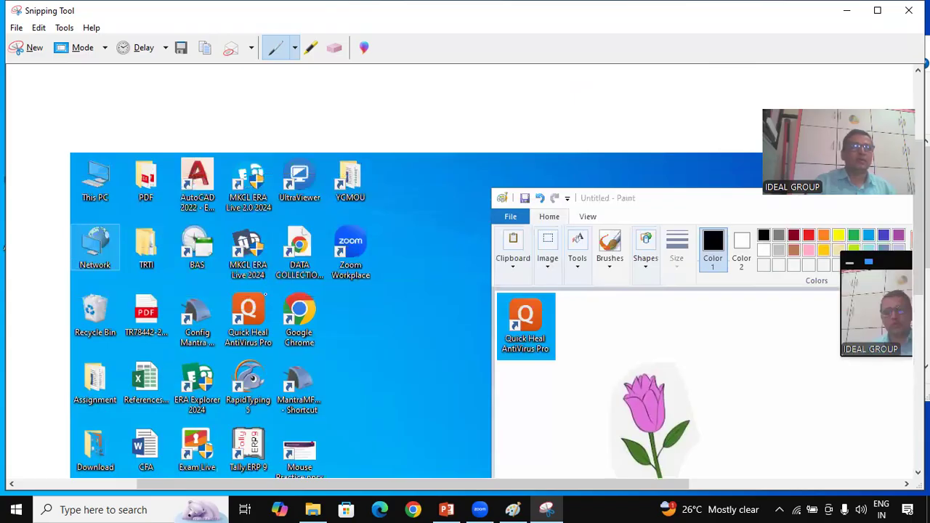
pyautogui.scroll(-2, 497, 304)
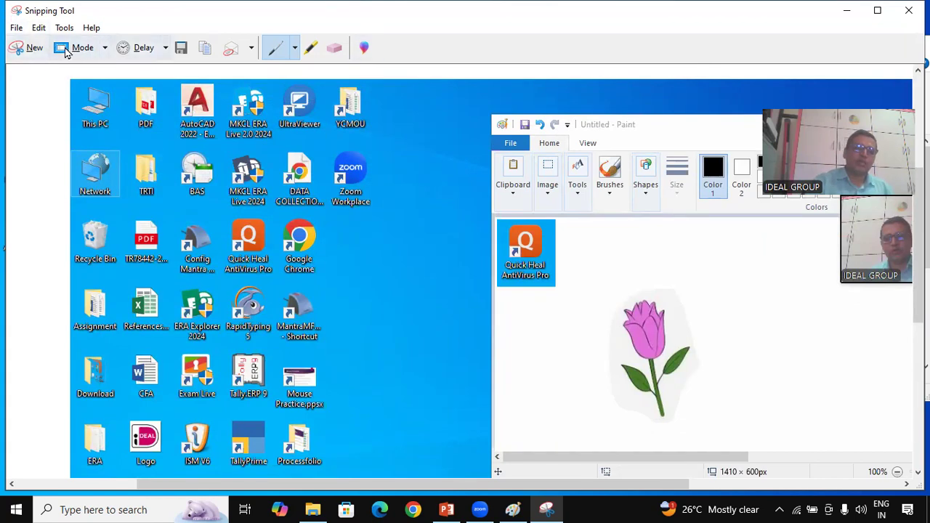
# Step: Start another Window Snip, review the mode and delay options, and take a new capture from the desktop
pyautogui.click(30, 48)
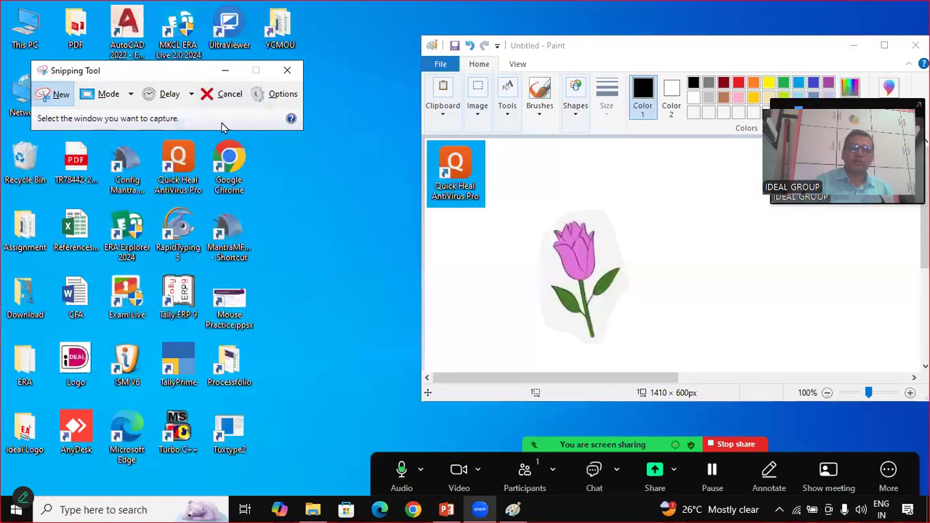
pyautogui.click(132, 94)
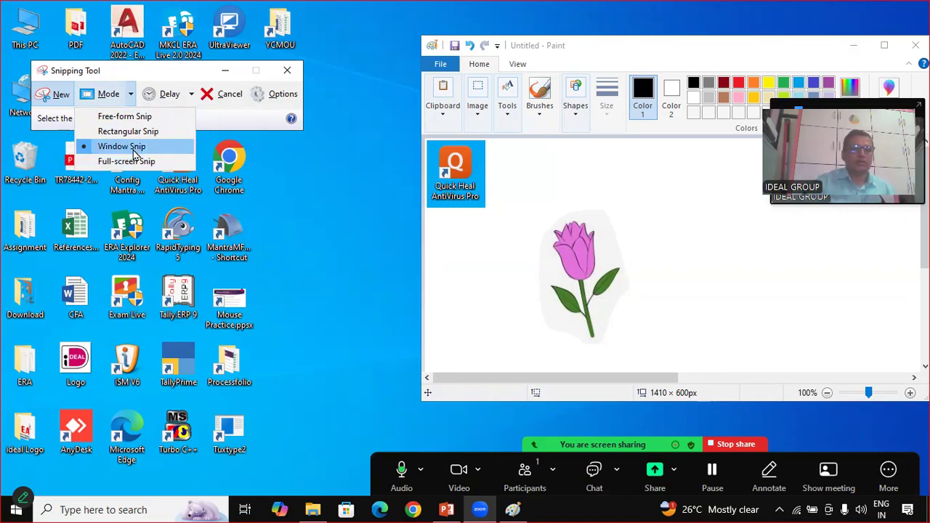
pyautogui.click(192, 99)
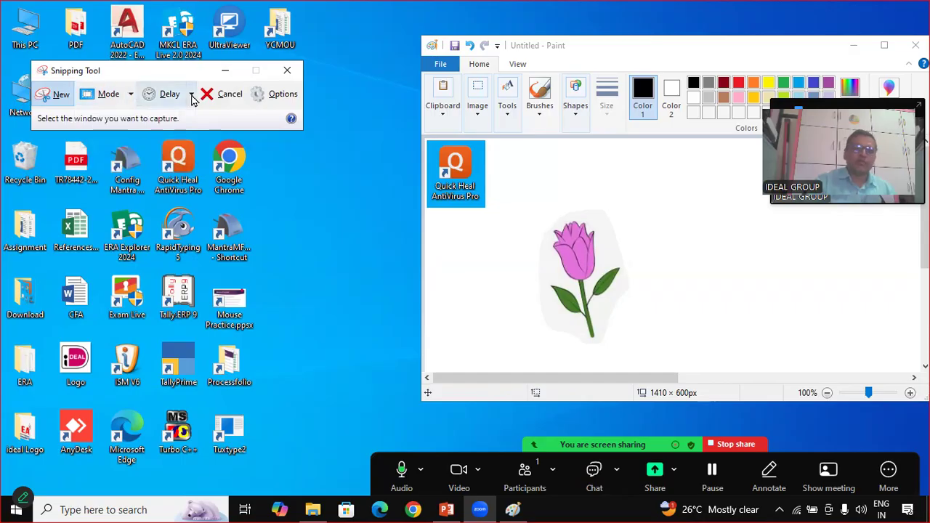
pyautogui.click(193, 100)
pyautogui.click(192, 99)
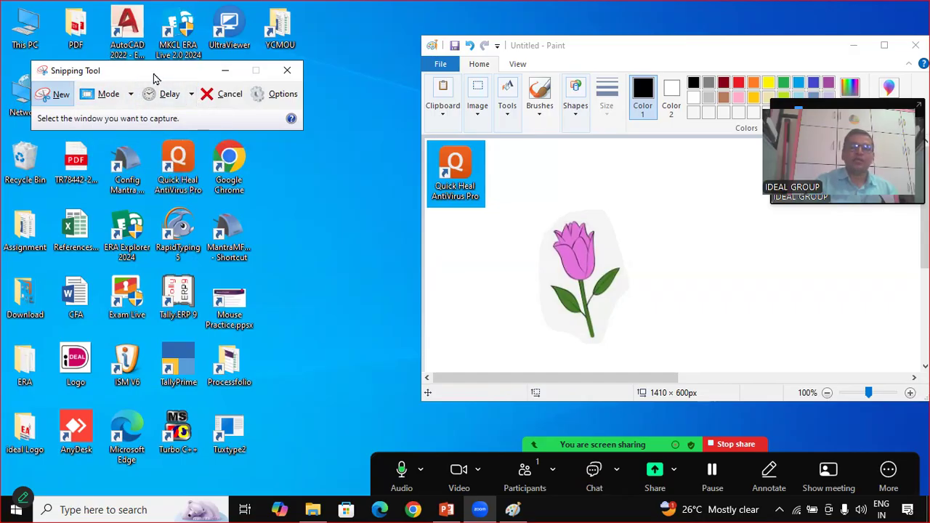
pyautogui.moveTo(153, 76); pyautogui.dragTo(205, 143)
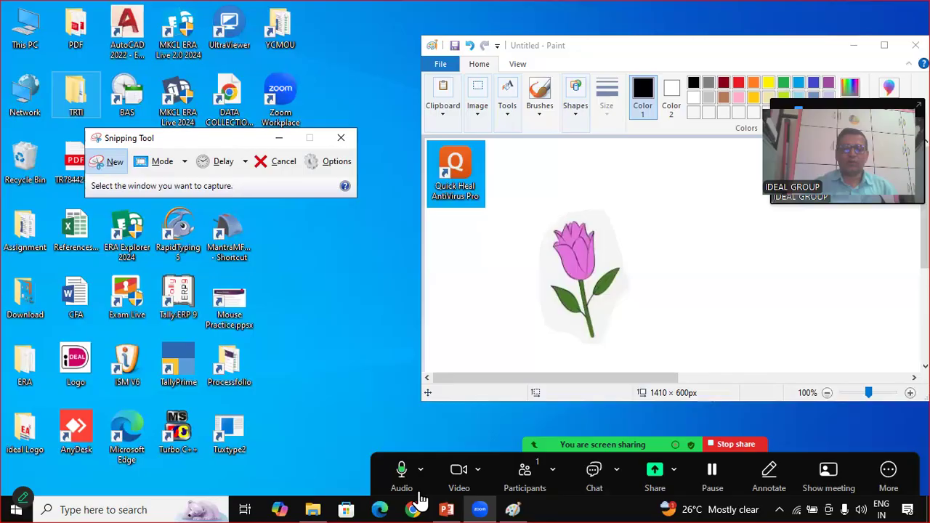
pyautogui.click(419, 499)
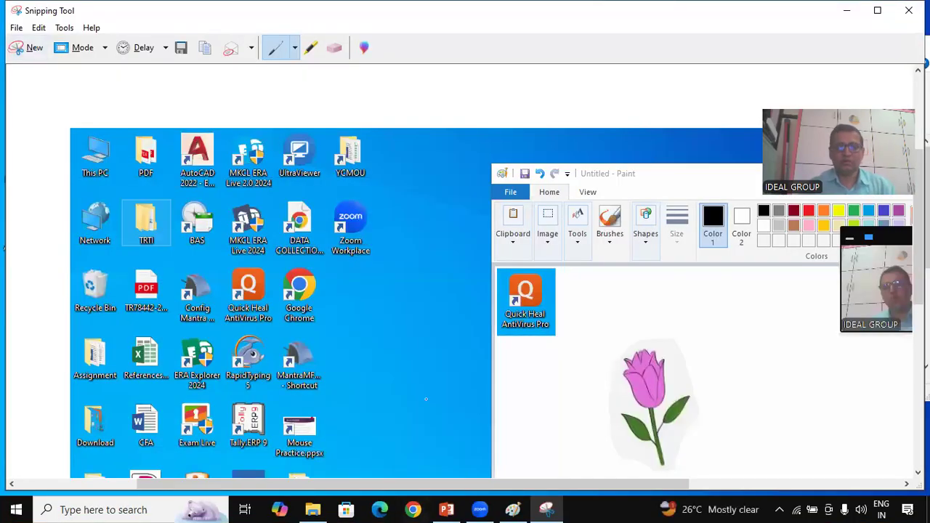
pyautogui.click(18, 29)
pyautogui.click(21, 32)
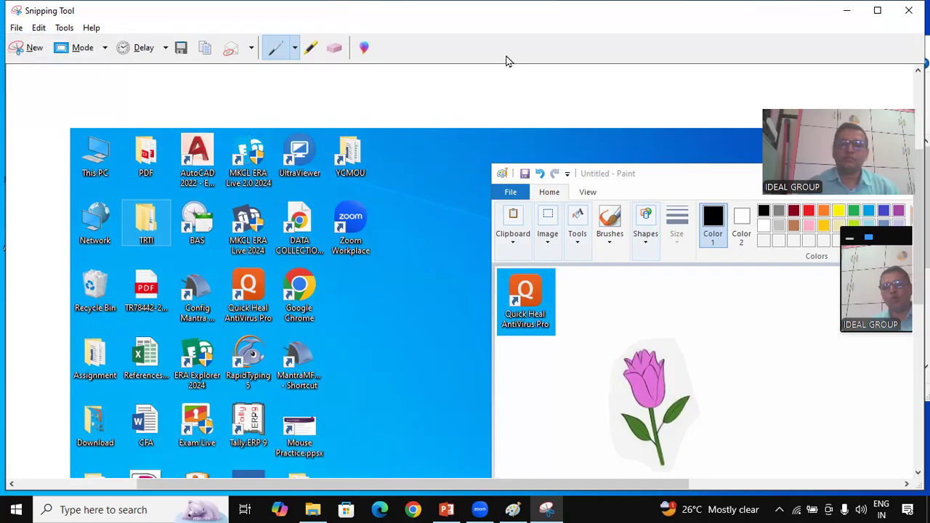
# Step: Switch to Chrome, open google.com and search for "computer"
pyautogui.click(412, 508)
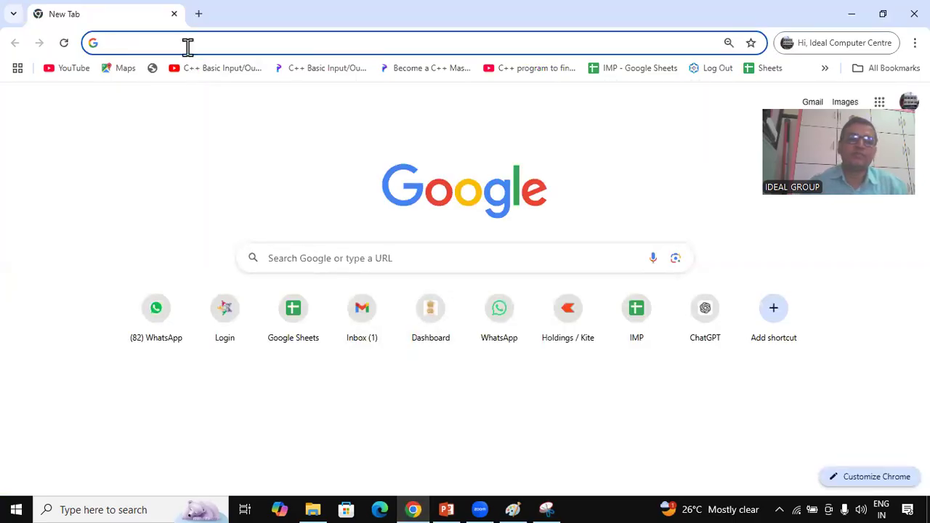
pyautogui.click(187, 43)
pyautogui.write('goog')
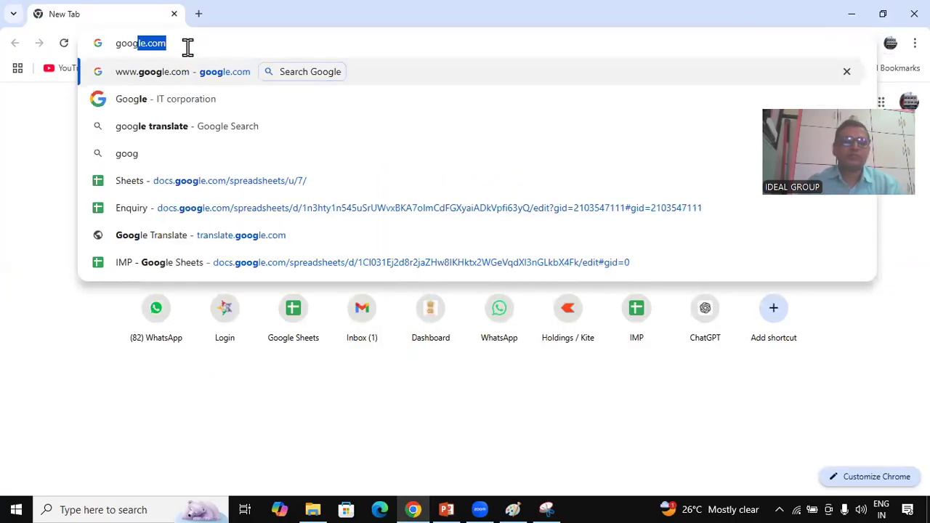
pyautogui.press('Return')
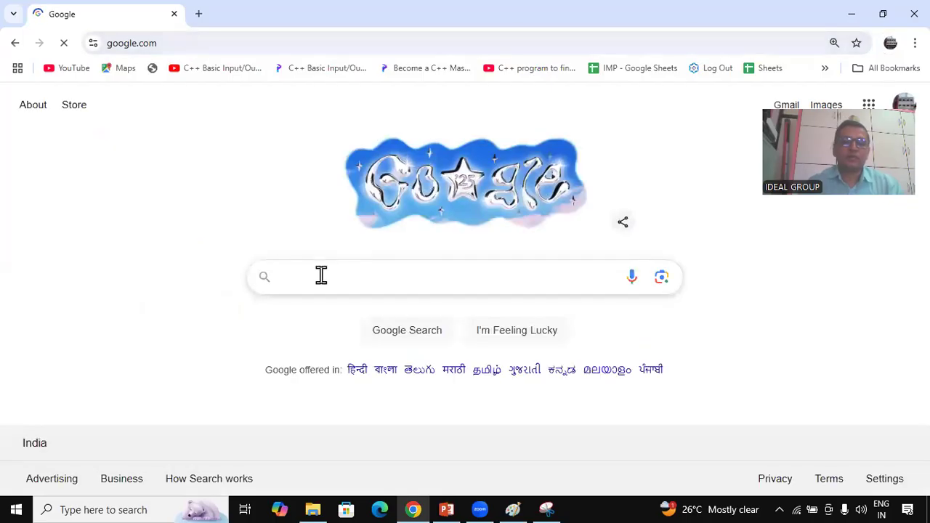
pyautogui.write('computer')
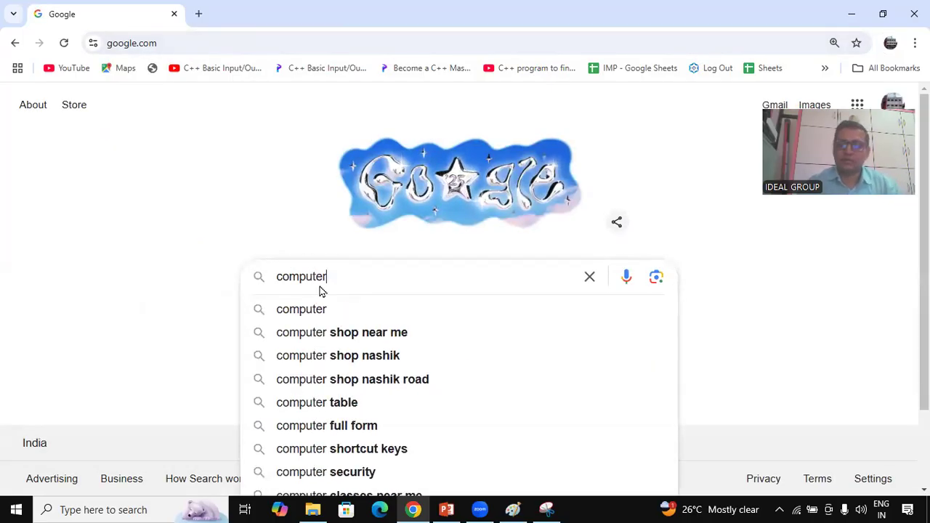
pyautogui.press('Return')
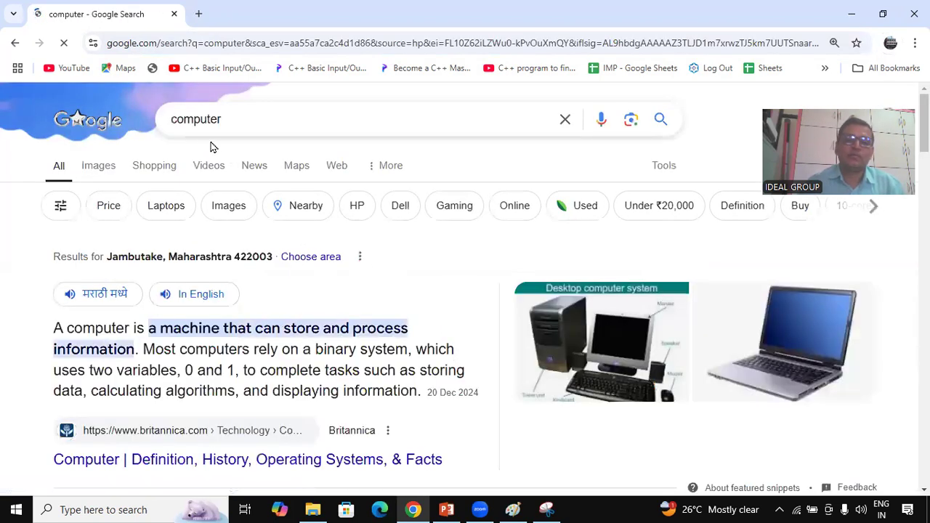
# Step: Show the image results for the computer search instead of the price listings
pyautogui.click(111, 207)
pyautogui.click(117, 176)
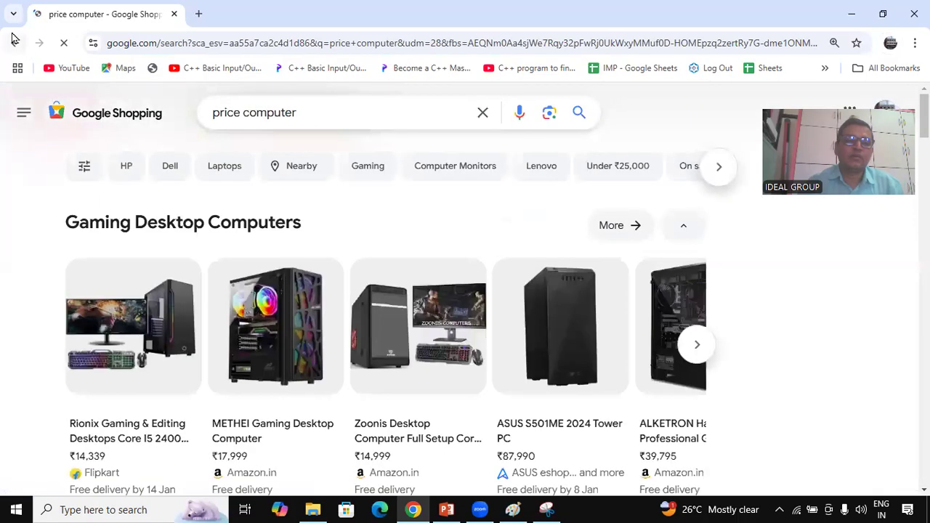
pyautogui.click(14, 43)
pyautogui.click(15, 43)
pyautogui.click(109, 169)
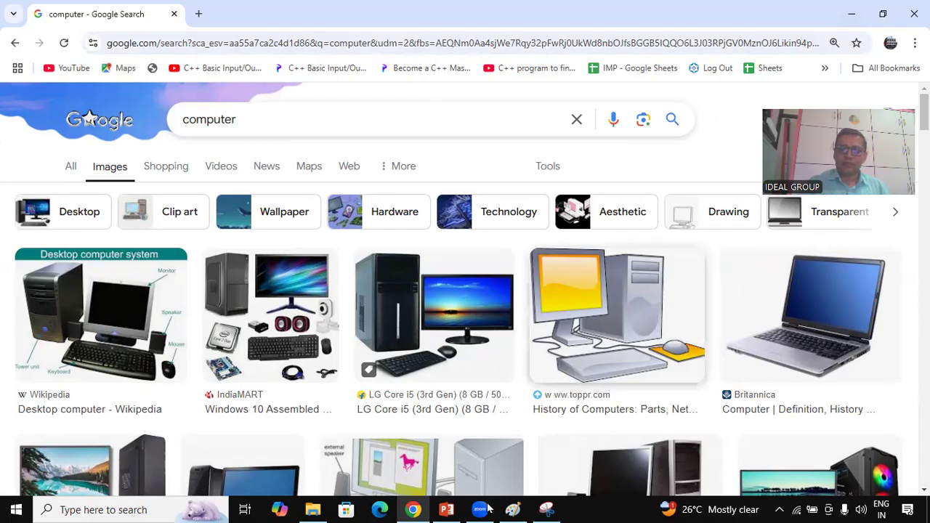
# Step: Switch to the Snipping Tool and capture the browser window showing the computer images with a new Window Snip
pyautogui.click(547, 509)
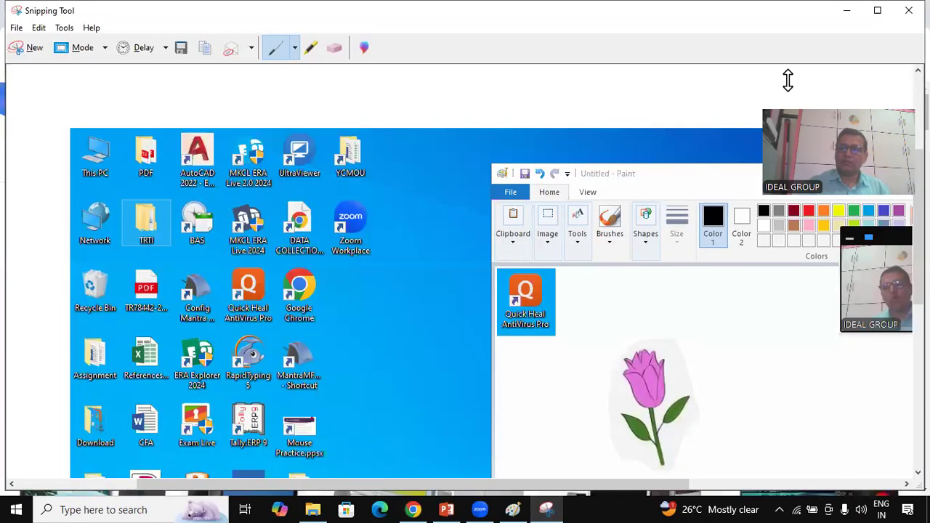
pyautogui.click(15, 28)
pyautogui.click(43, 44)
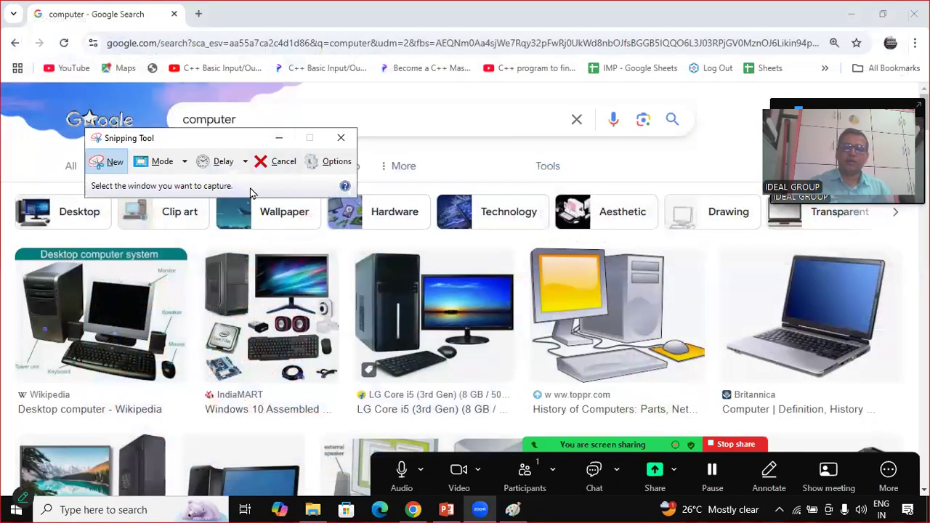
pyautogui.click(854, 22)
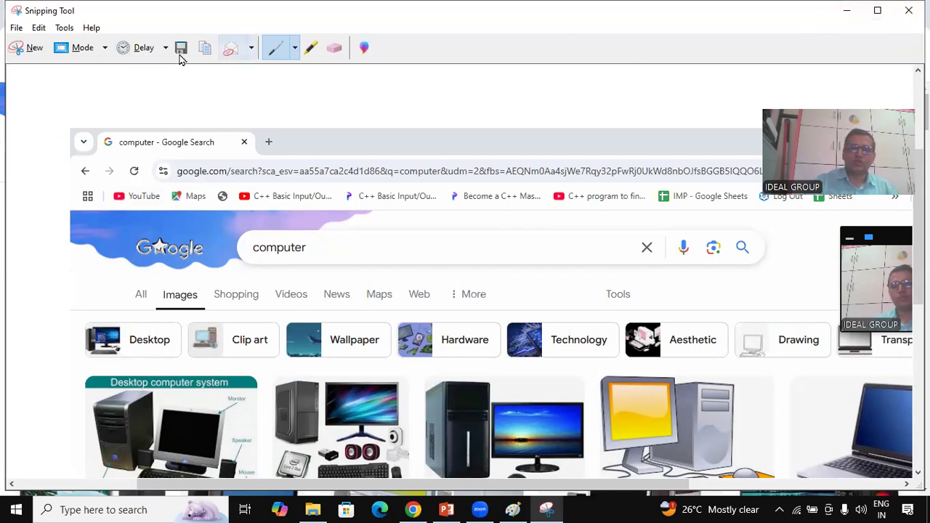
# Step: Switch the snip mode to Rectangular Snip, cancel the new capture, and minimize the browser to reveal the desktop
pyautogui.click(98, 51)
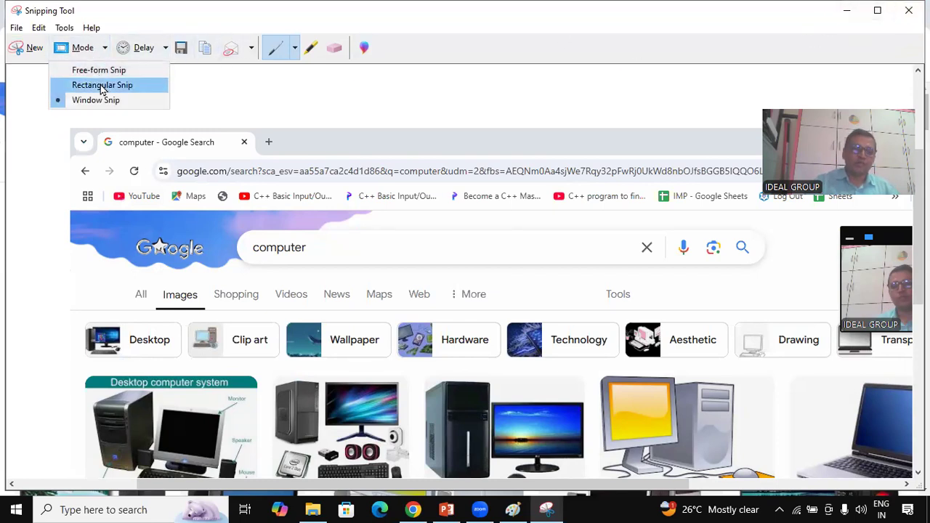
pyautogui.click(102, 85)
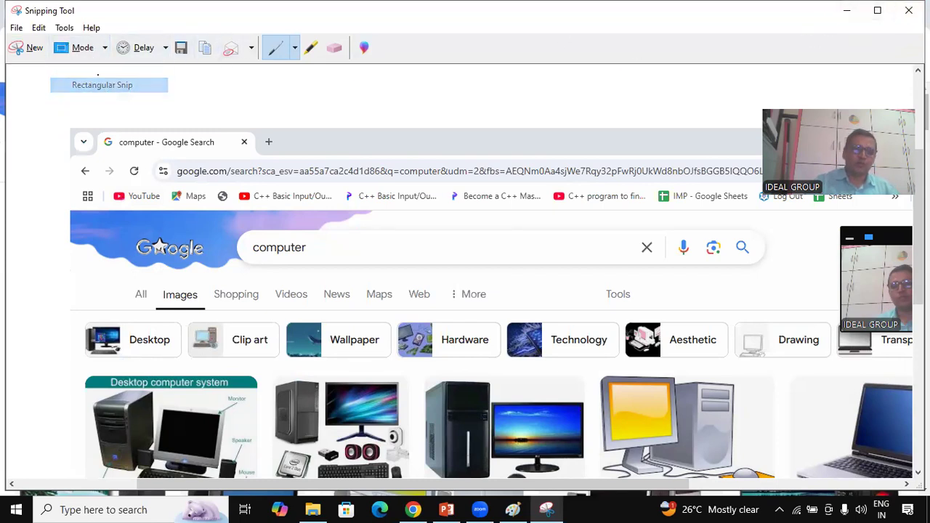
pyautogui.click(16, 27)
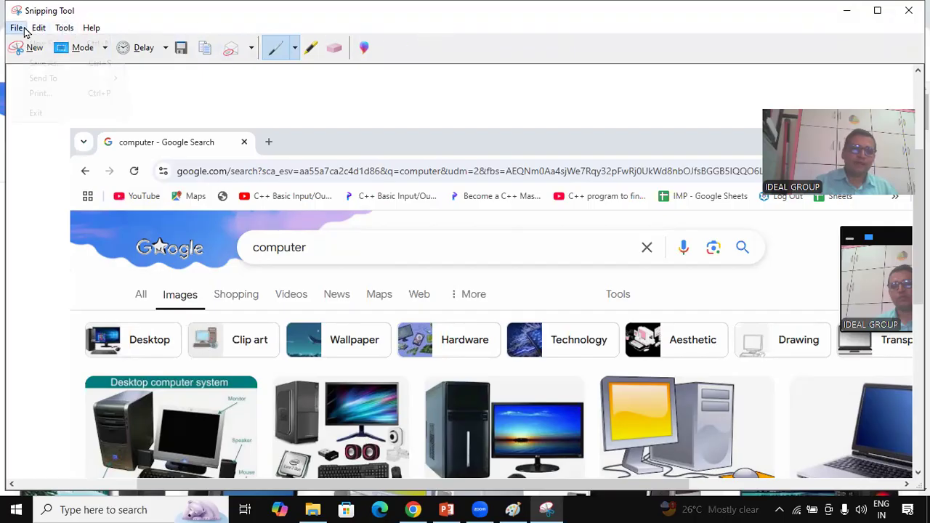
pyautogui.click(43, 42)
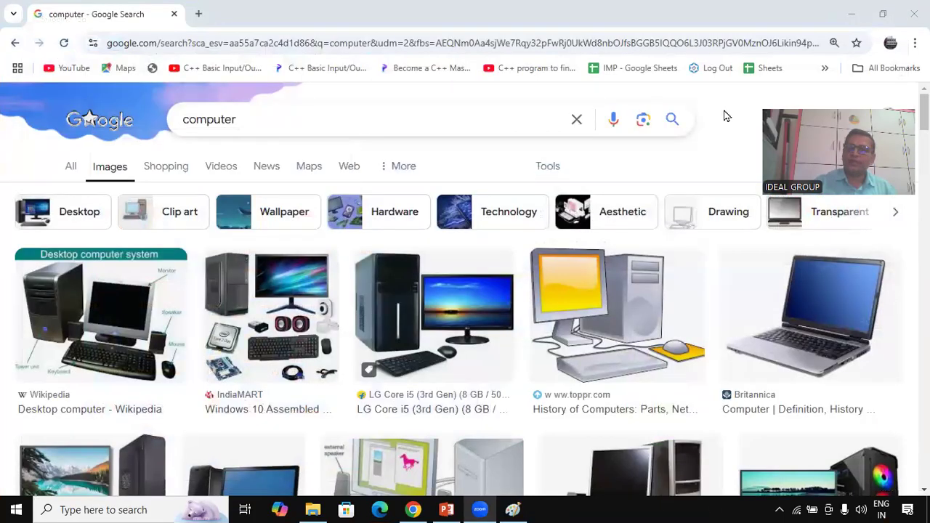
pyautogui.press('Escape')
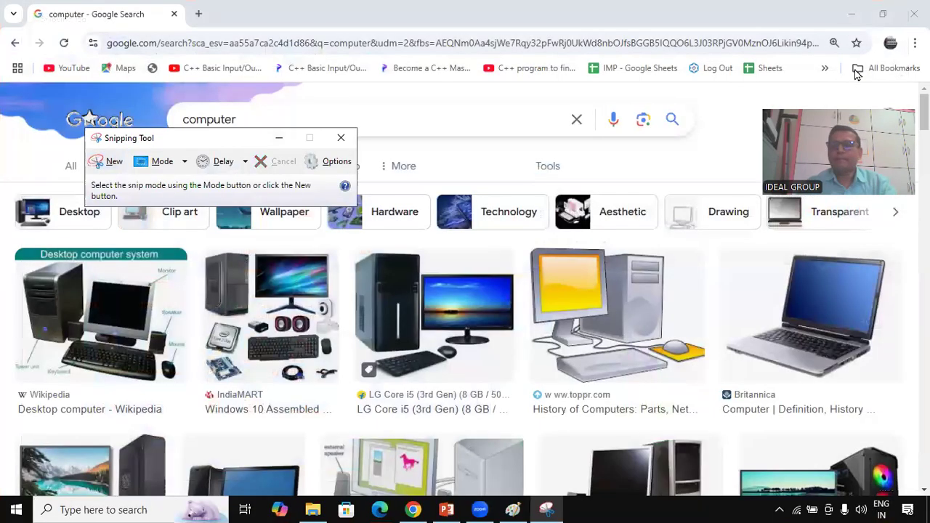
pyautogui.click(852, 14)
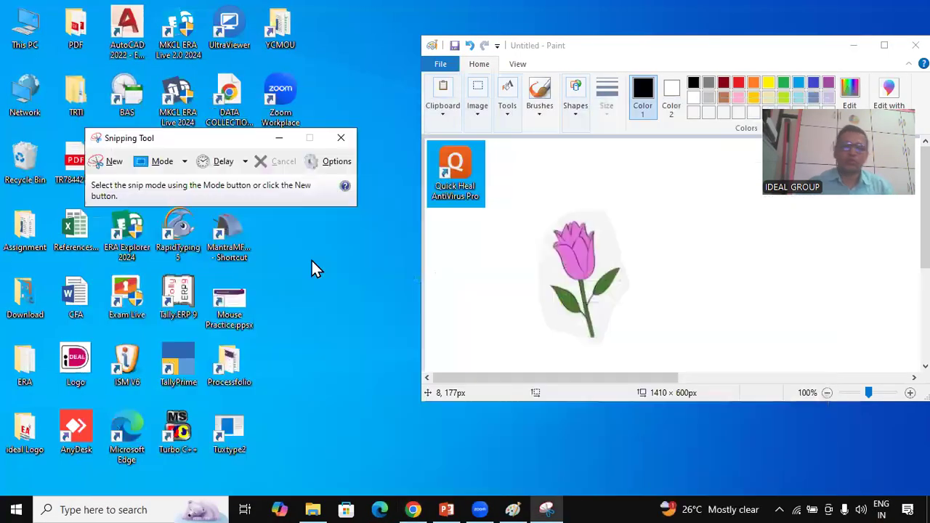
# Step: Cancel a newly started snip and set the capture delay to 5 Seconds
pyautogui.click(109, 169)
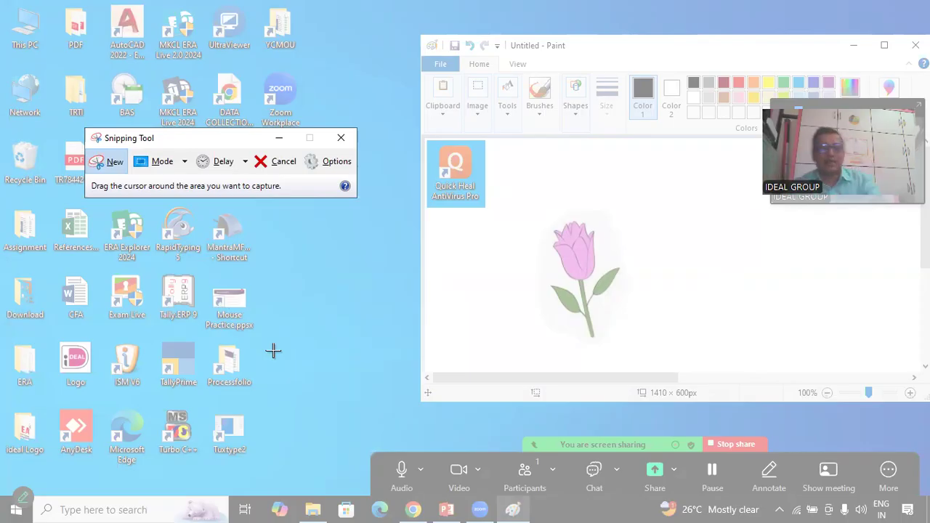
pyautogui.press('Escape')
pyautogui.click(246, 162)
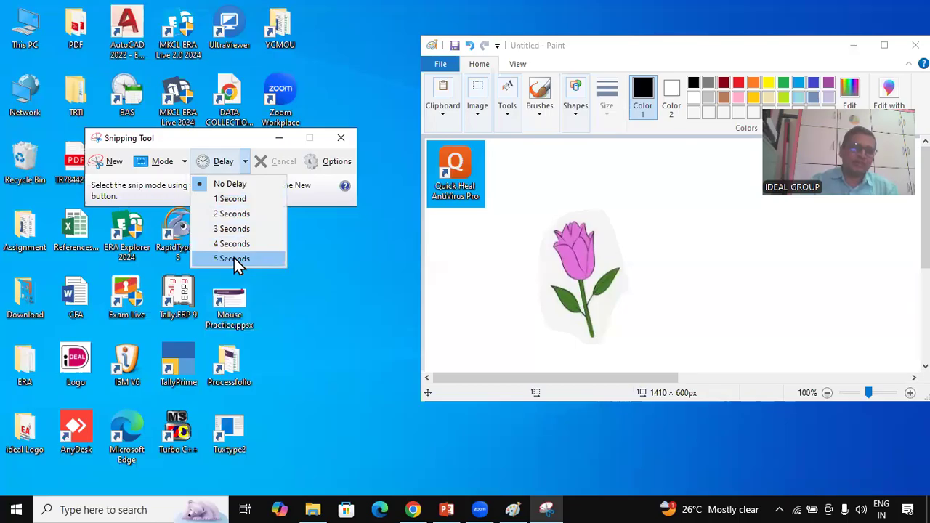
pyautogui.click(234, 258)
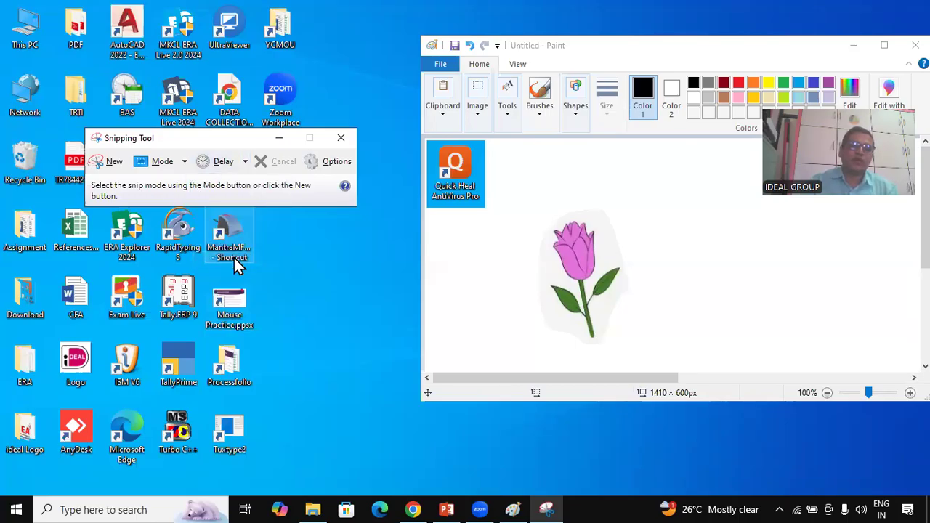
# Step: Start a delayed Rectangular Snip, bring up Chrome during the delay, and capture the Britannica laptop image
pyautogui.click(184, 162)
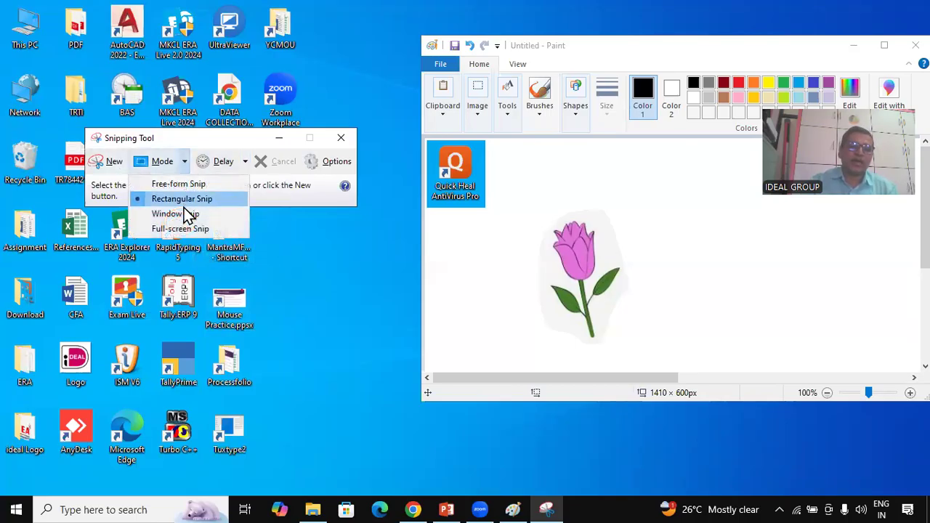
pyautogui.click(98, 165)
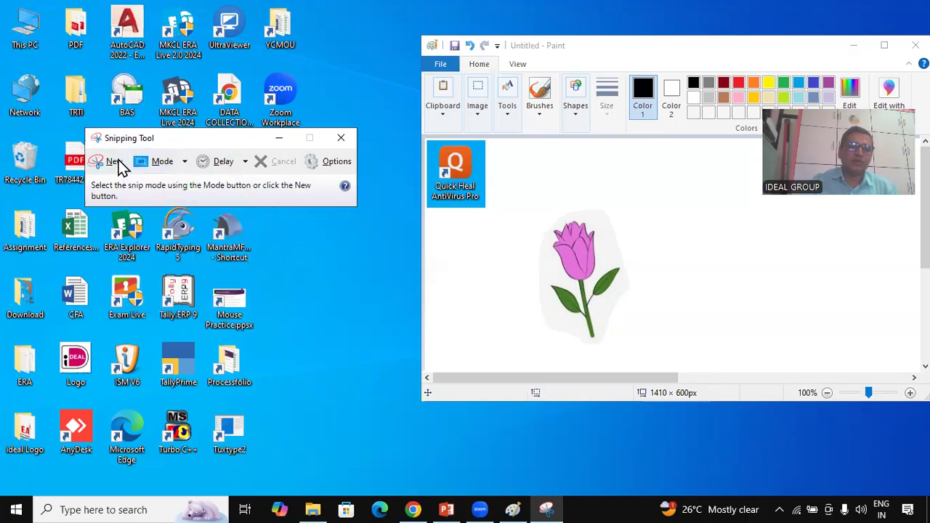
pyautogui.click(117, 164)
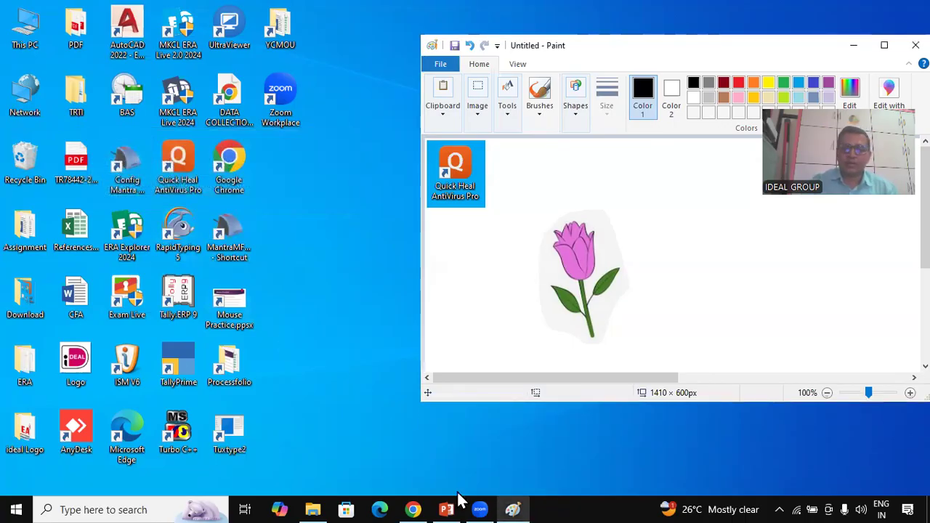
pyautogui.click(412, 505)
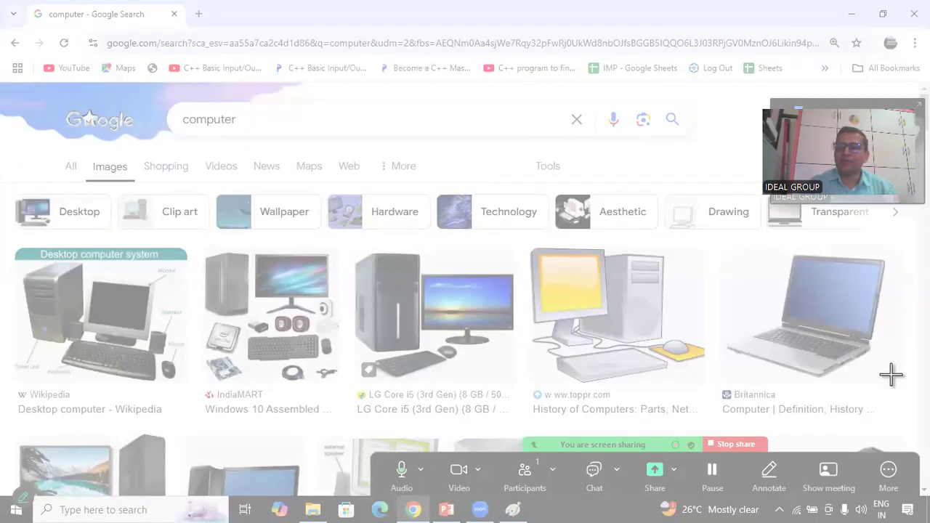
pyautogui.moveTo(896, 383); pyautogui.dragTo(715, 233)
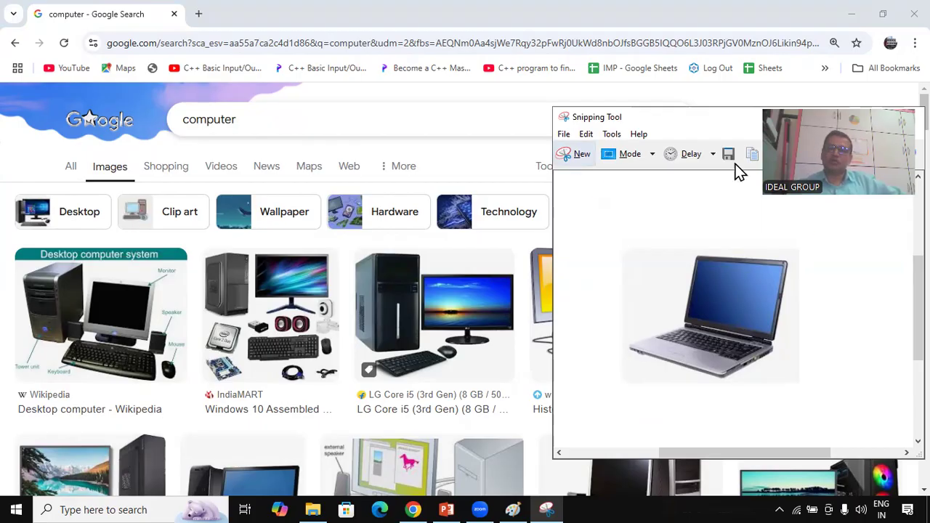
# Step: Move the laptop snip's window aside and review the Snipping Tool's copy, save, send, print, mode and delay options
pyautogui.moveTo(688, 122); pyautogui.dragTo(308, 92)
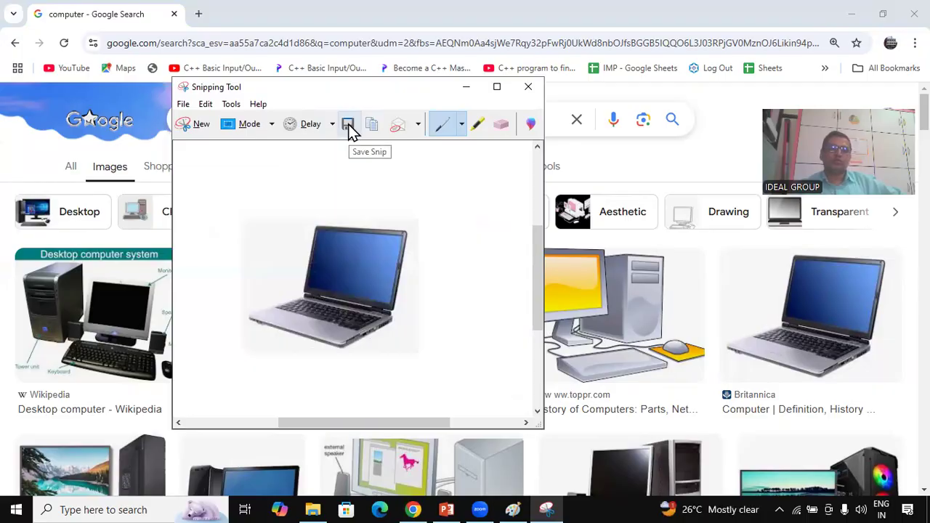
pyautogui.click(206, 106)
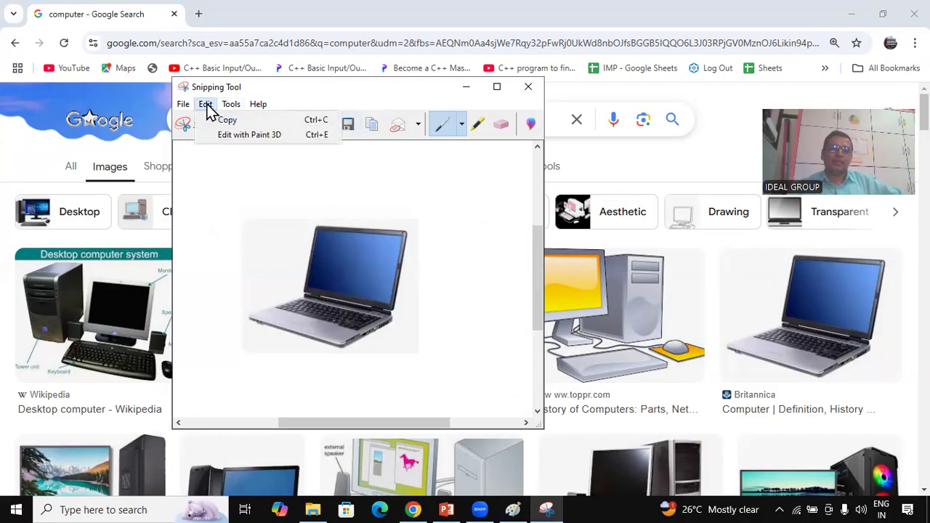
pyautogui.moveTo(186, 109)
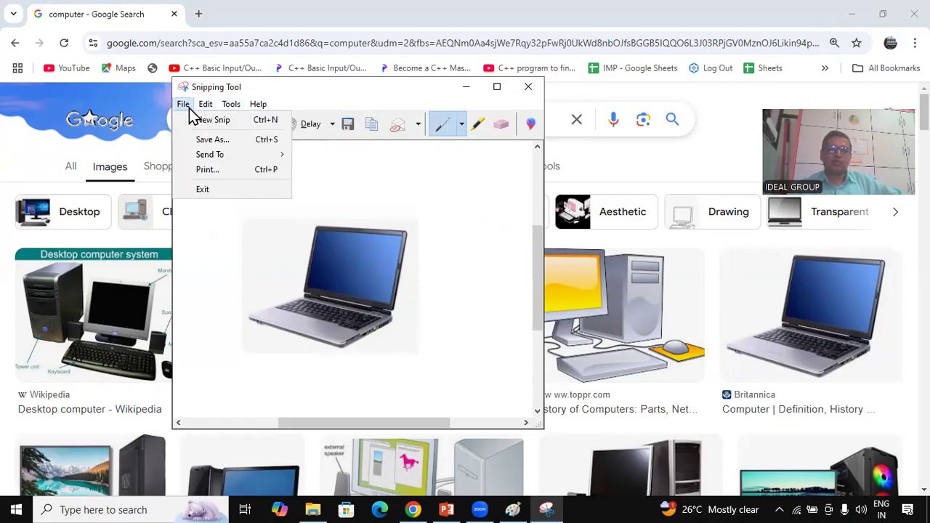
pyautogui.click(189, 110)
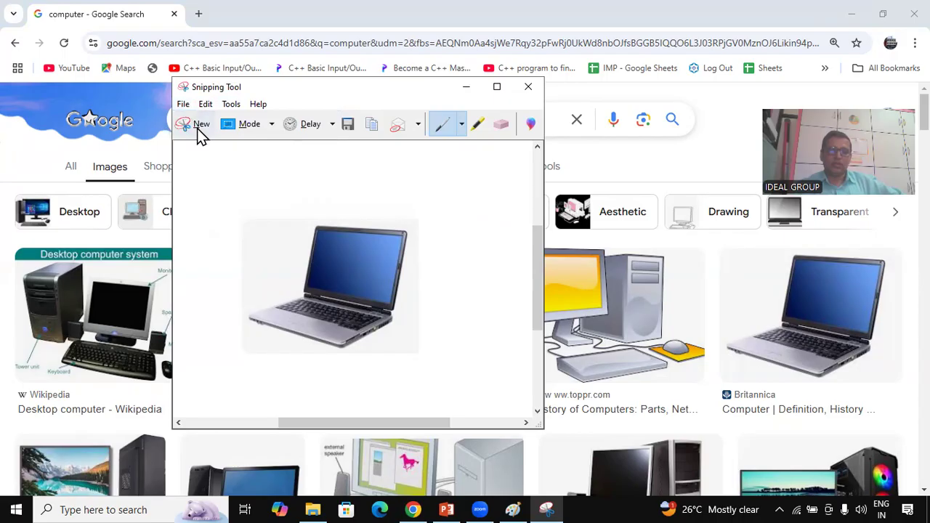
pyautogui.click(270, 128)
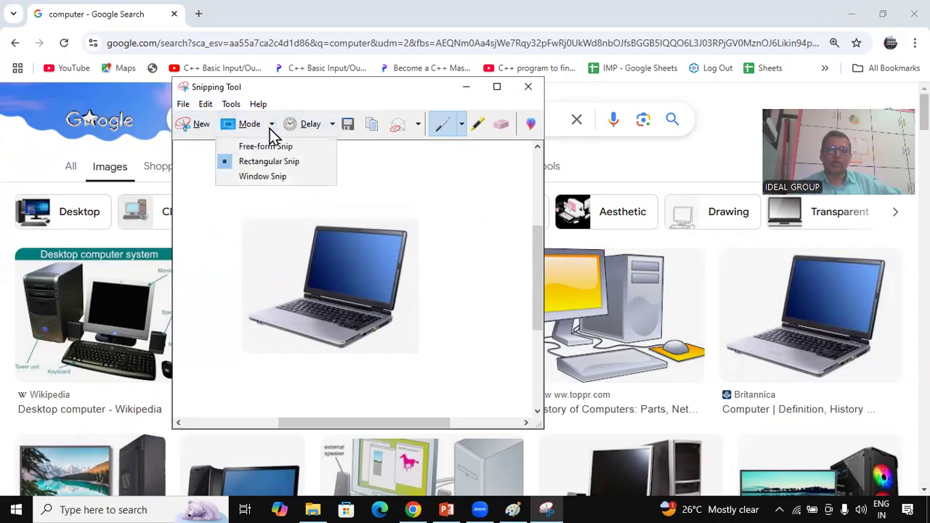
pyautogui.click(333, 129)
pyautogui.click(334, 128)
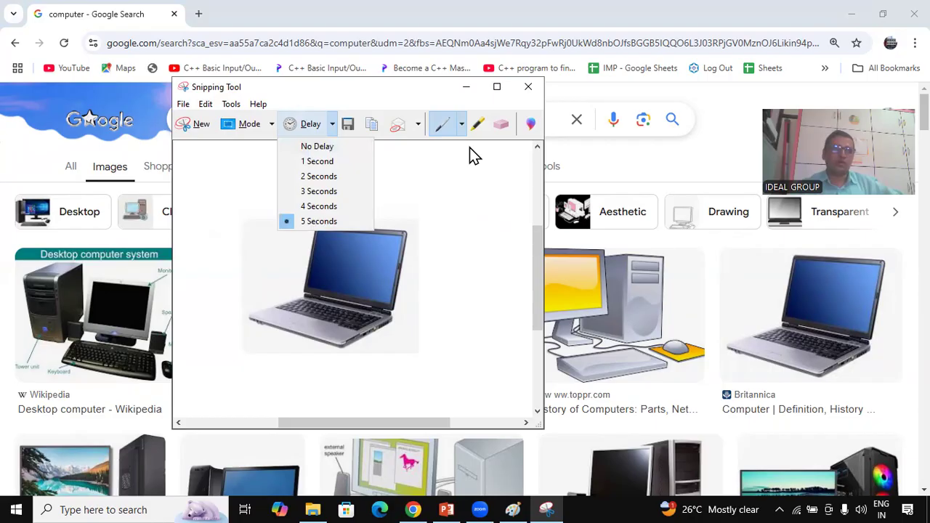
# Step: Close Chrome, Paint without saving the drawing, and the Snipping Tool
pyautogui.click(913, 14)
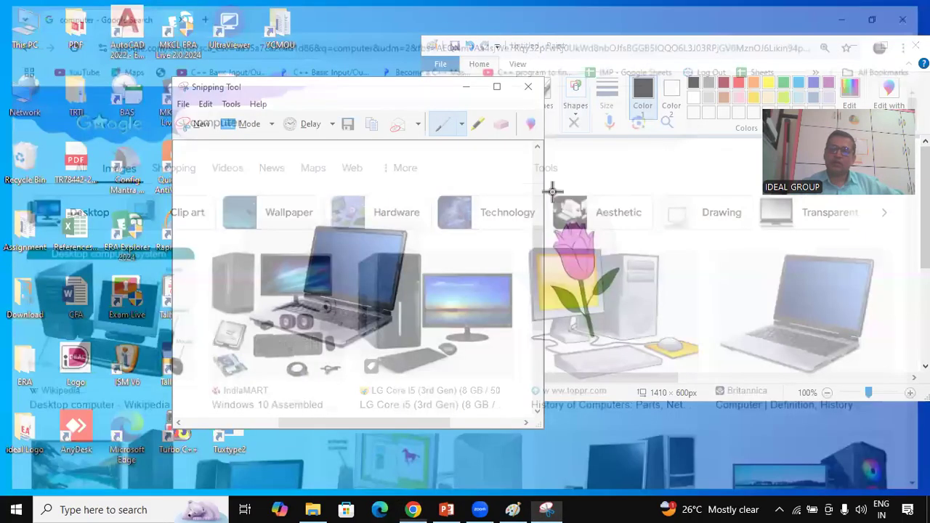
pyautogui.moveTo(267, 81); pyautogui.dragTo(194, 63)
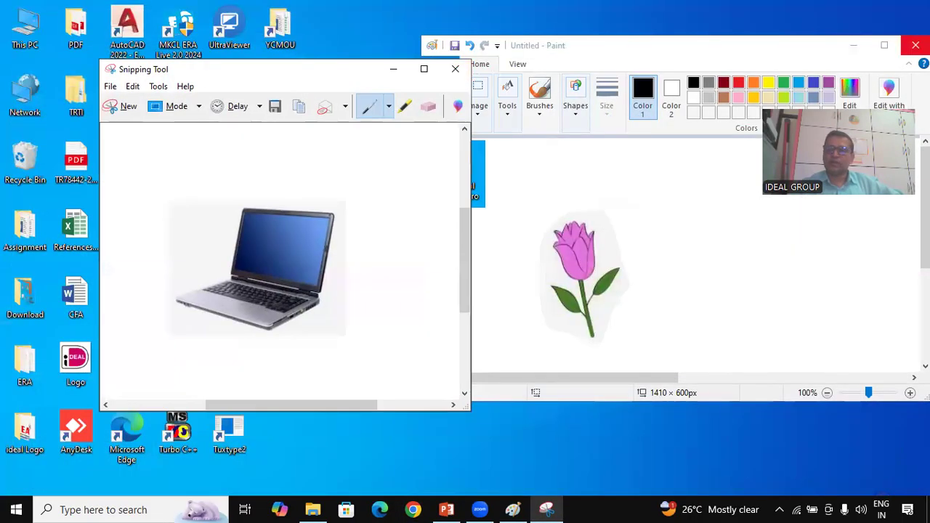
pyautogui.click(915, 45)
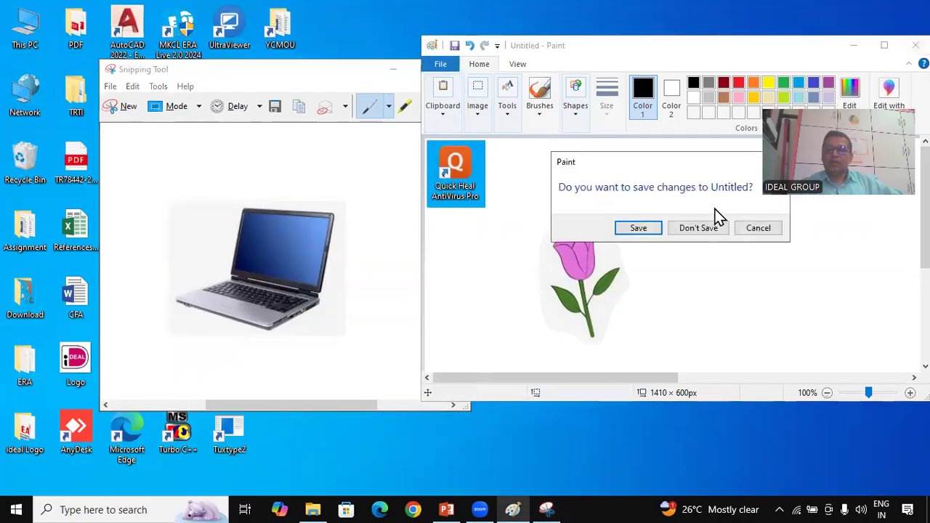
pyautogui.click(705, 231)
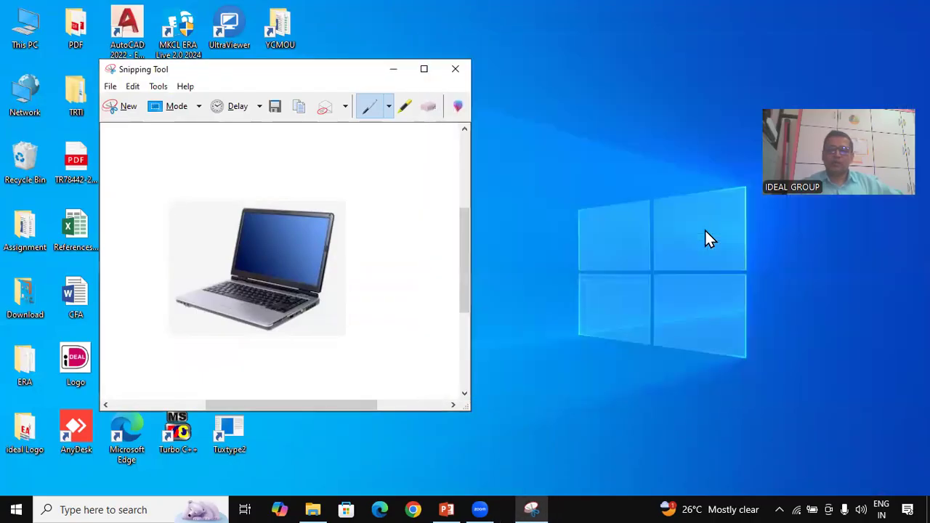
pyautogui.click(454, 70)
pyautogui.click(332, 251)
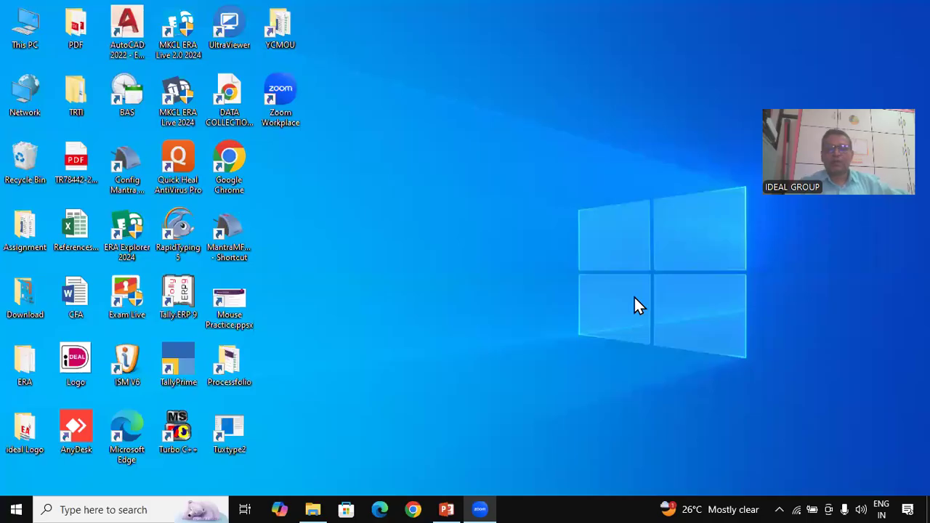
# Step: Switch to PowerPoint to view the Recycle Bin slide, and return to the desktop
pyautogui.click(445, 508)
pyautogui.click(50, 455)
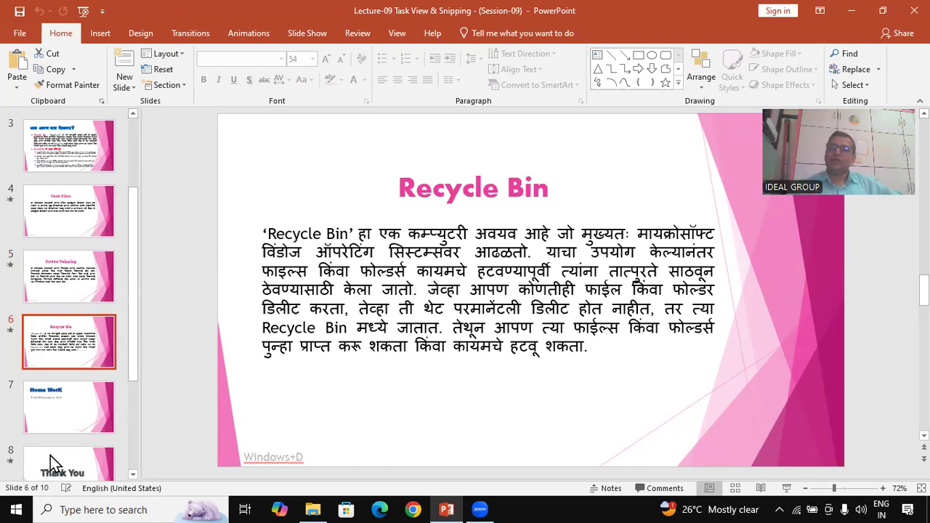
pyautogui.click(851, 12)
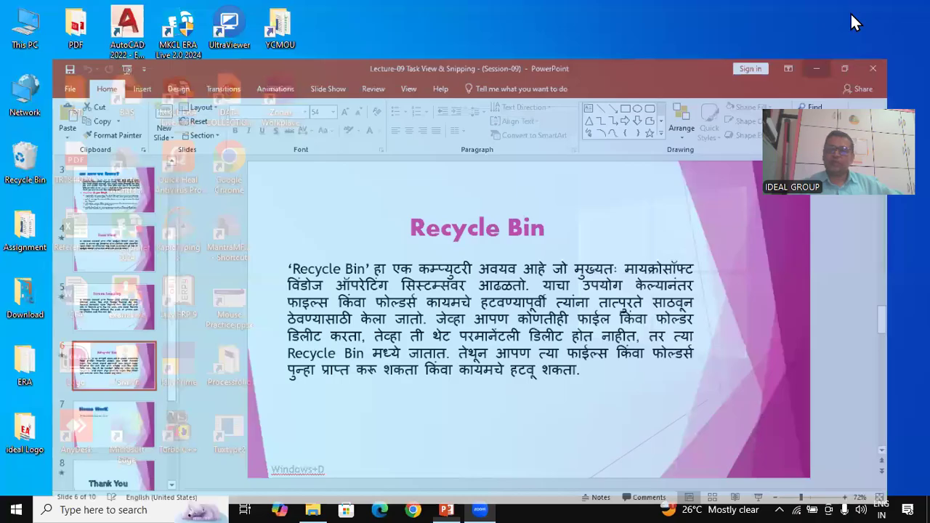
pyautogui.press('super+d')
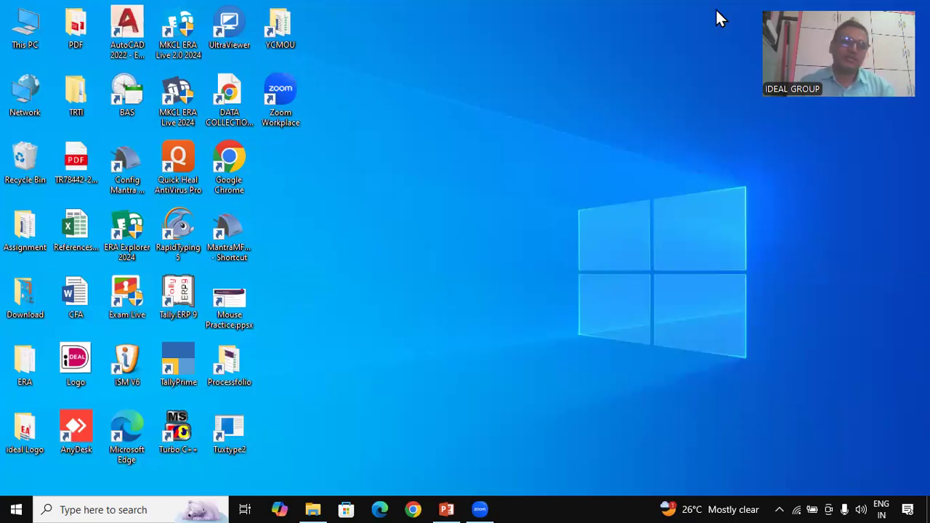
# Step: Open the Recycle Bin from the desktop, move its window lower and look through the deleted items
pyautogui.doubleClick(24, 173)
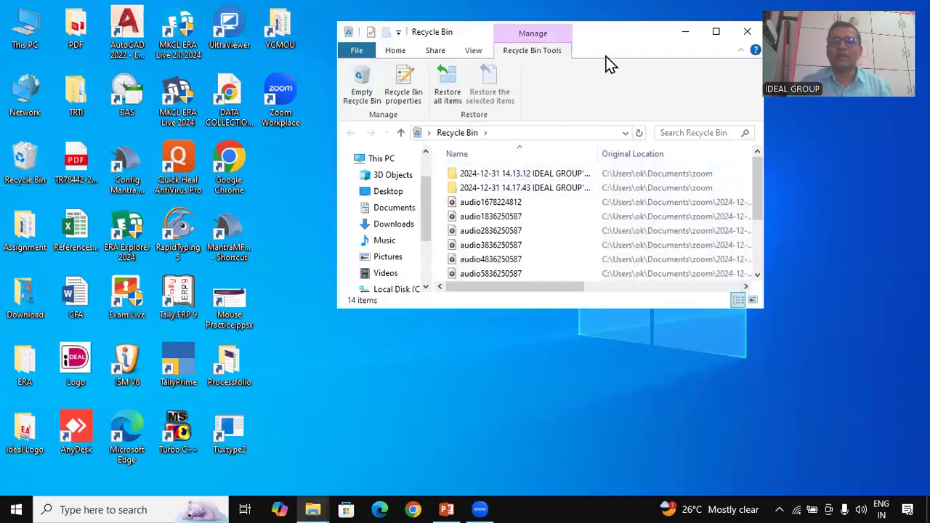
pyautogui.moveTo(623, 34); pyautogui.dragTo(603, 129)
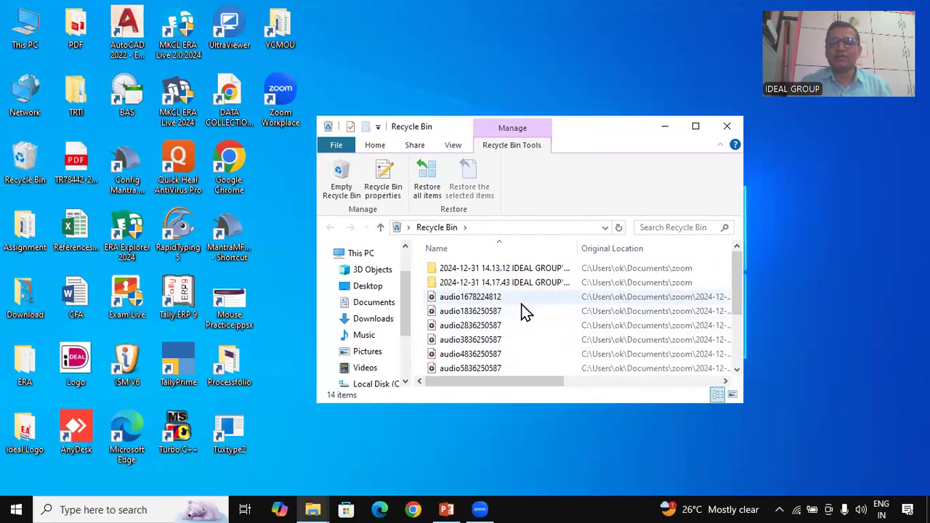
pyautogui.scroll(-2, 522, 314)
pyautogui.scroll(2, 502, 361)
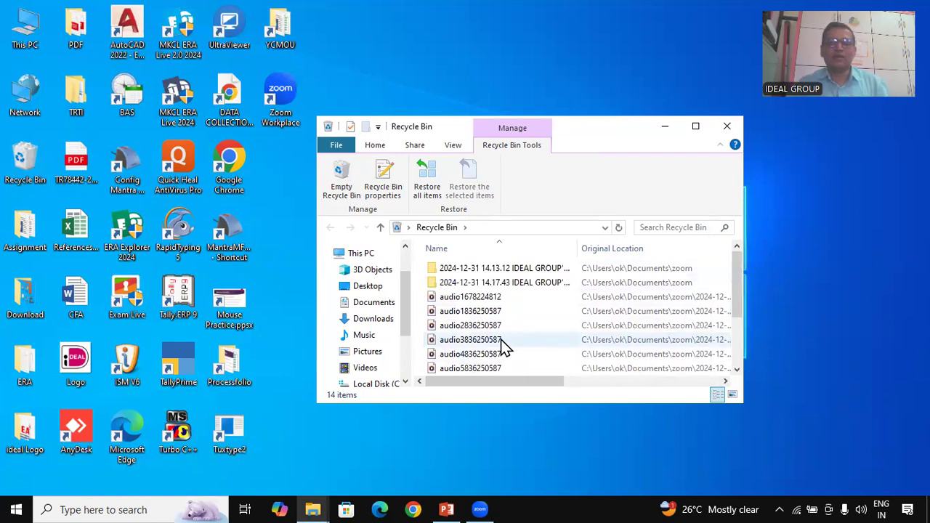
# Step: Empty the Recycle Bin permanently, check its contents again, and close the window
pyautogui.click(348, 200)
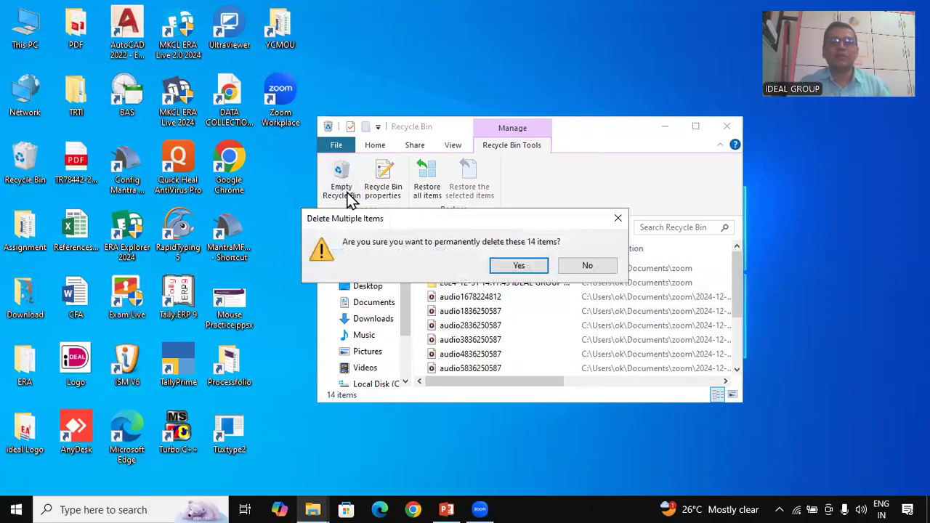
pyautogui.click(538, 263)
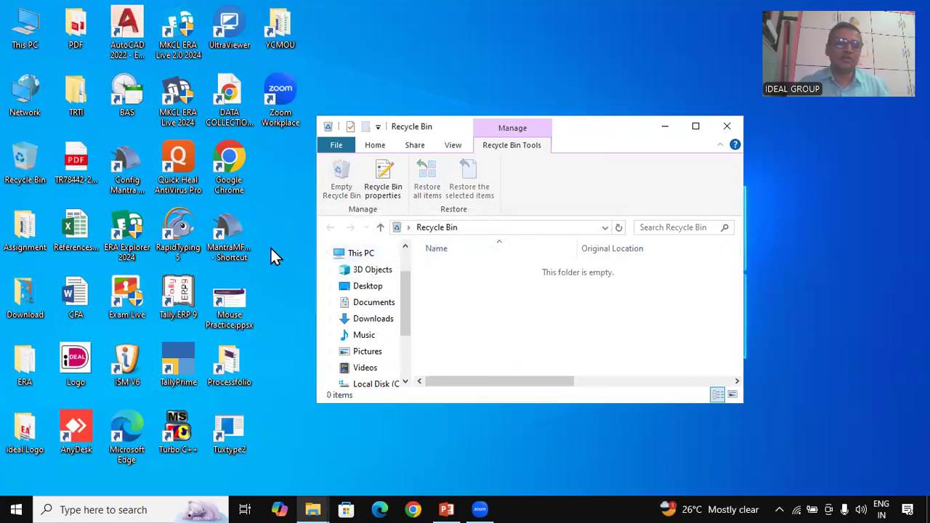
pyautogui.doubleClick(36, 162)
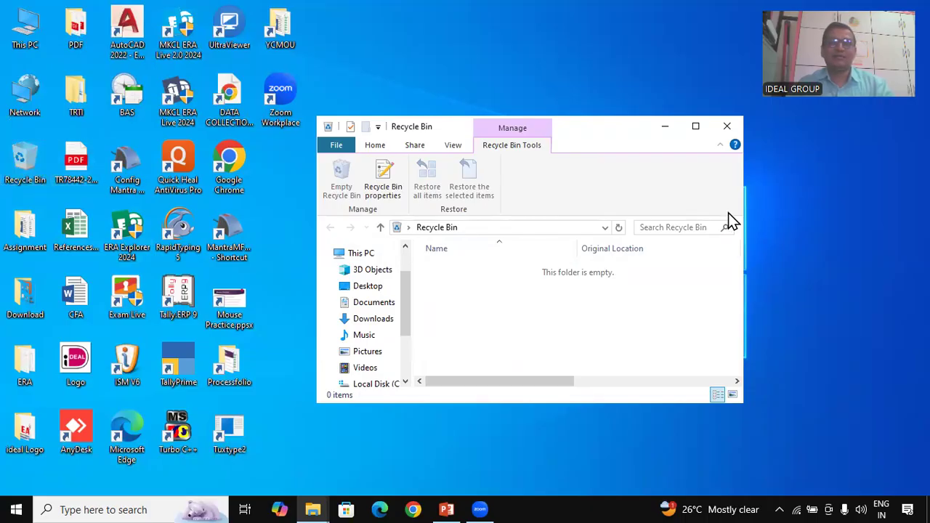
pyautogui.click(735, 128)
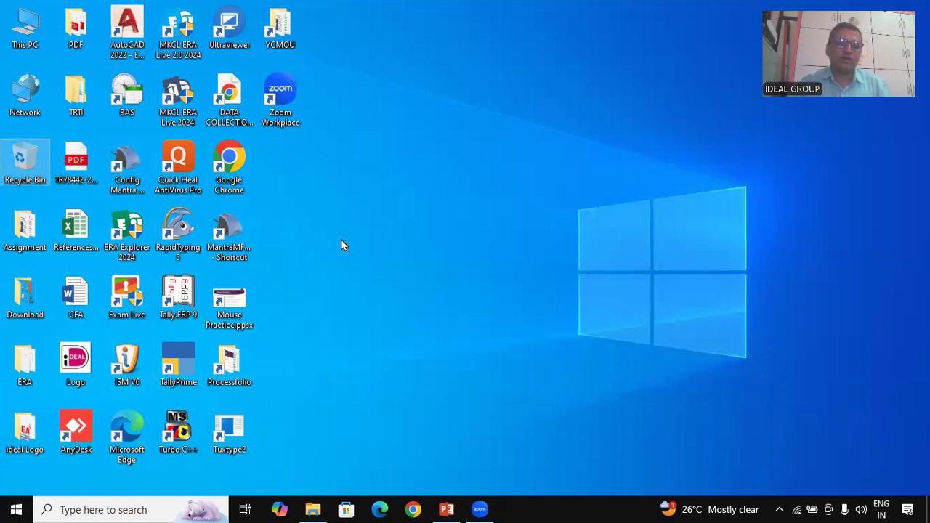
# Step: Create a new text document on the desktop and rename it with a person's first name
pyautogui.rightClick(341, 212)
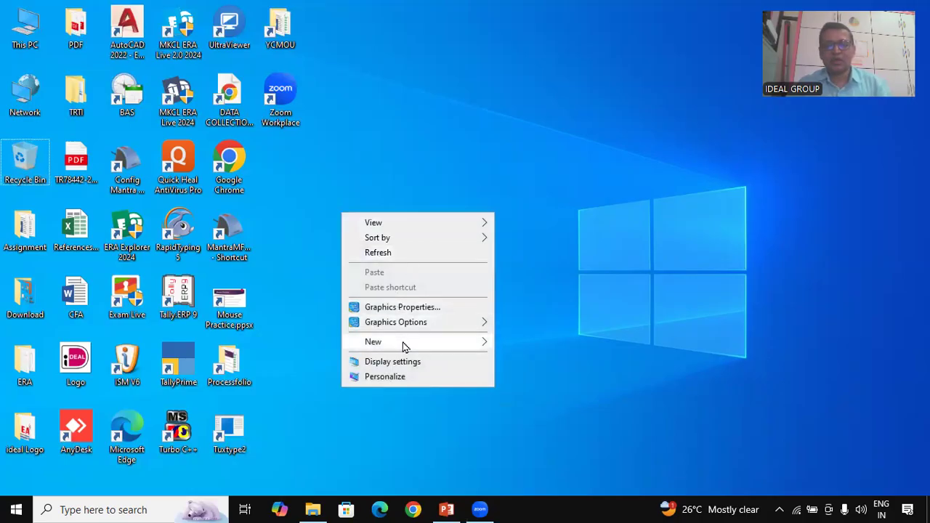
pyautogui.moveTo(404, 347)
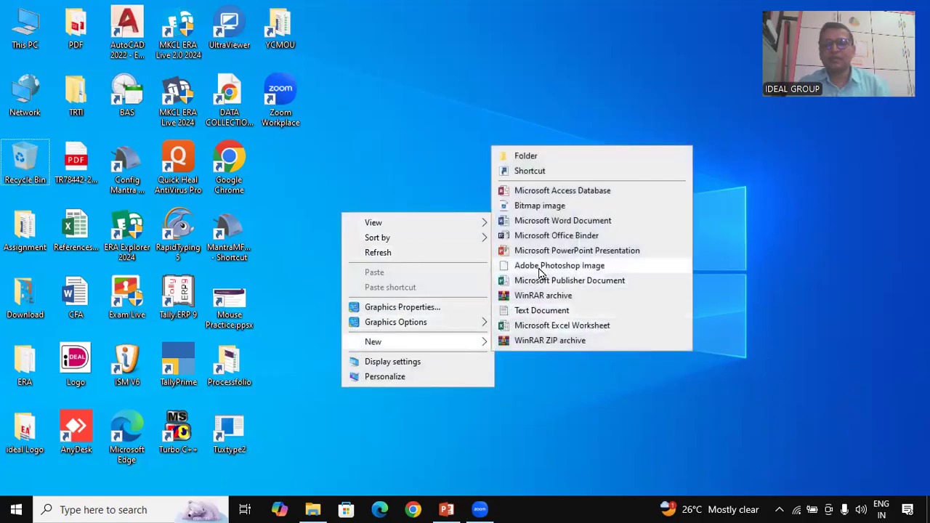
pyautogui.click(539, 313)
pyautogui.press('Return')
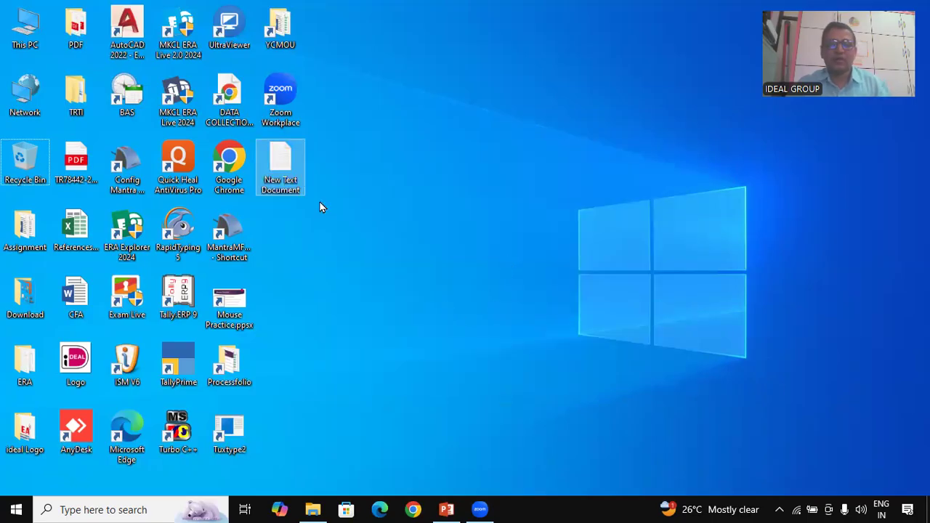
pyautogui.doubleClick(287, 180)
pyautogui.rightClick(275, 174)
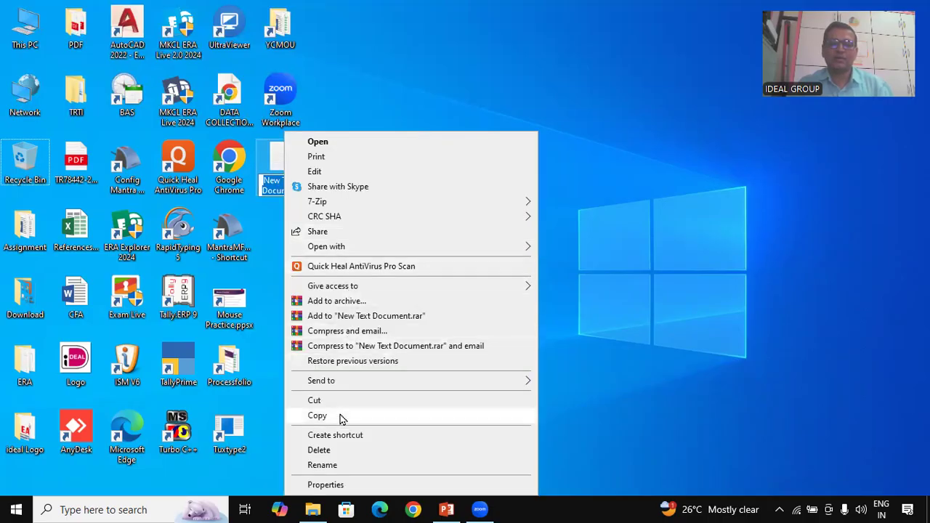
pyautogui.click(340, 465)
pyautogui.write('Or')
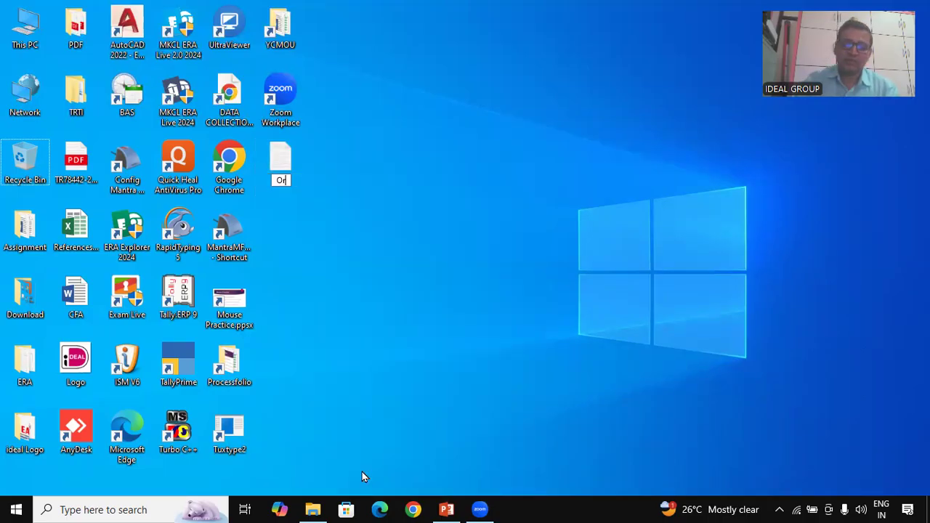
pyautogui.write('kar')
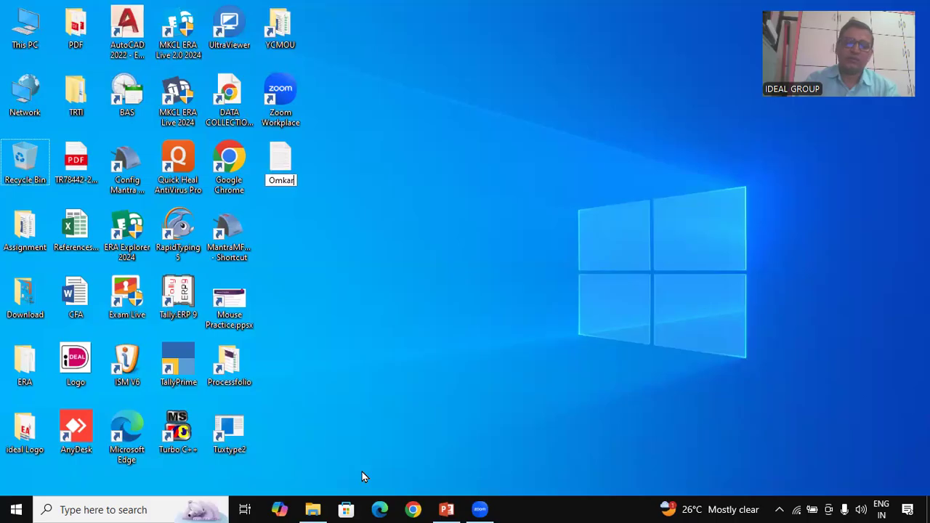
pyautogui.press('Return')
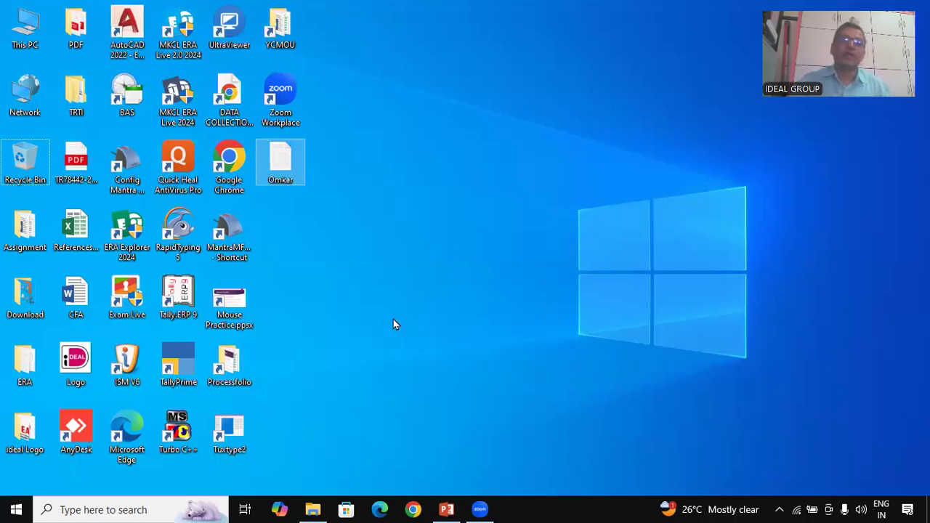
# Step: Create a new folder named IDEAL on the desktop
pyautogui.rightClick(371, 224)
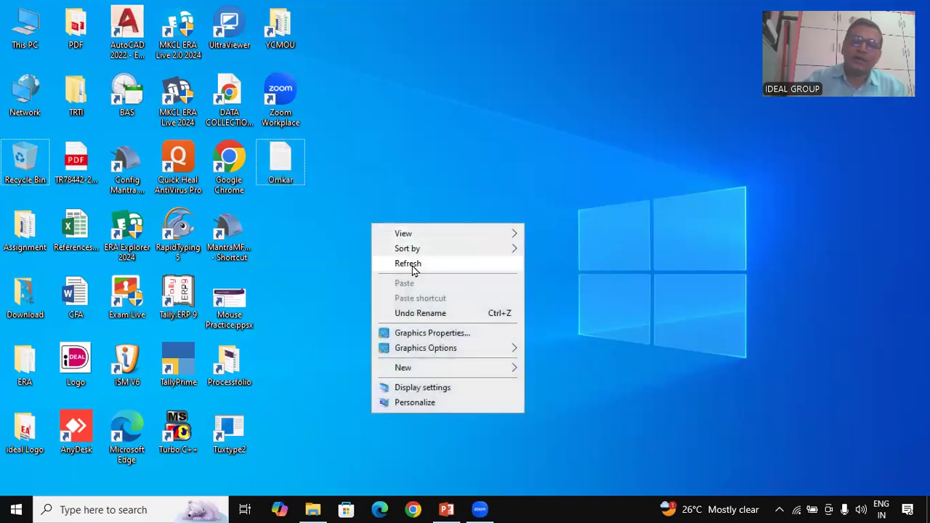
pyautogui.moveTo(473, 369)
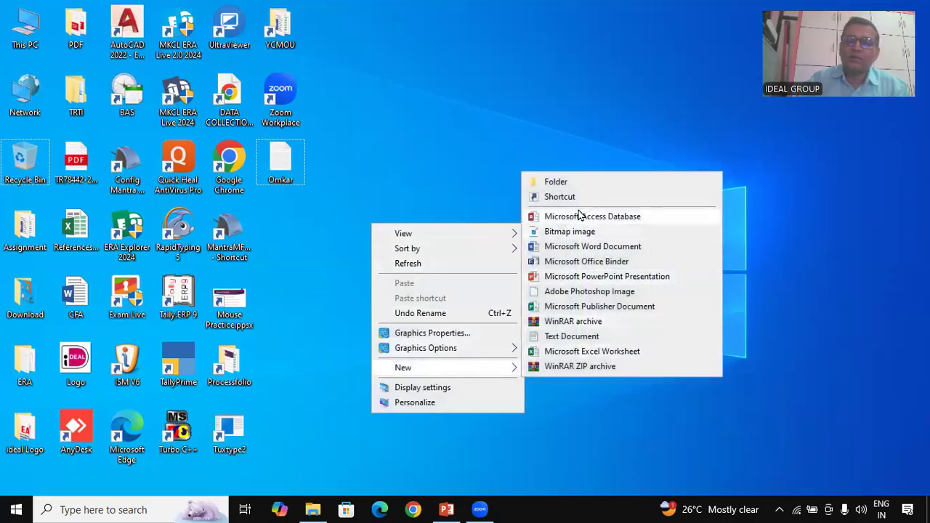
pyautogui.click(596, 183)
pyautogui.write('IDEAL')
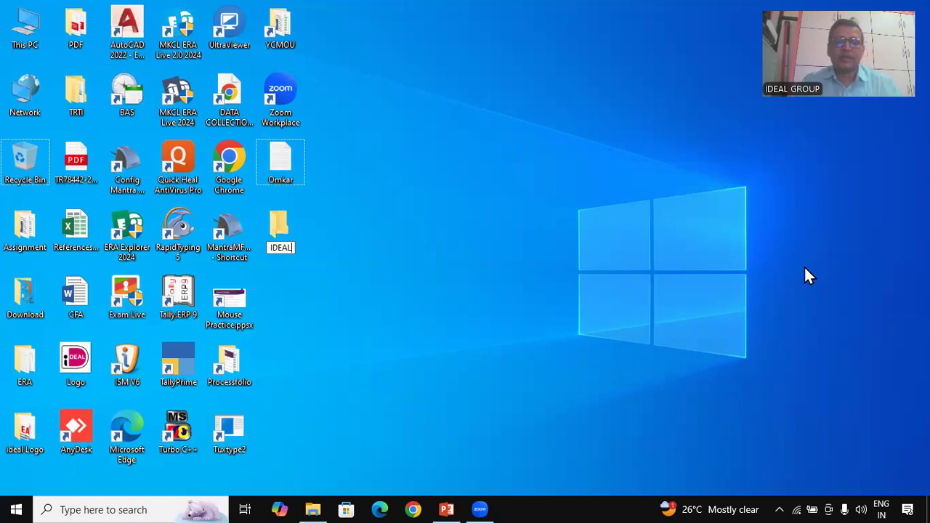
pyautogui.press('Return')
pyautogui.click(532, 258)
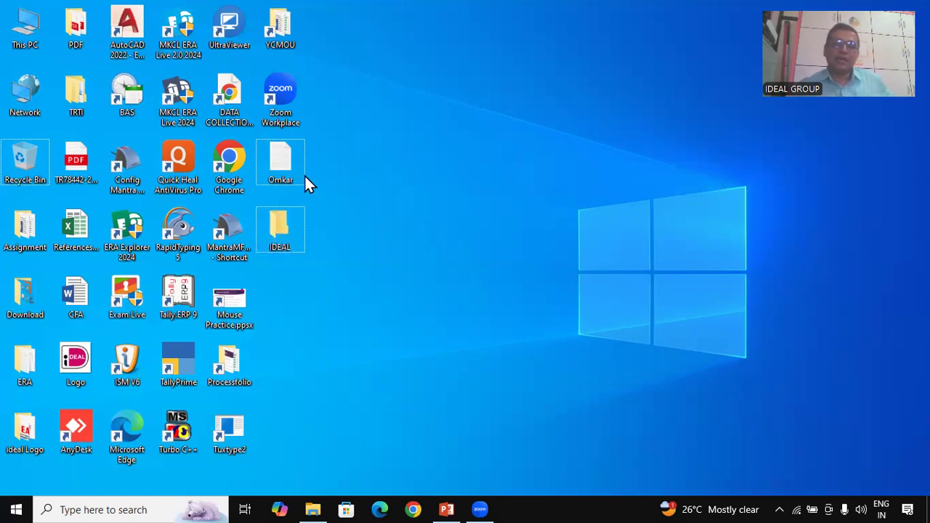
# Step: Delete the new text document and the IDEAL folder from the desktop, one after the other
pyautogui.moveTo(303, 167)
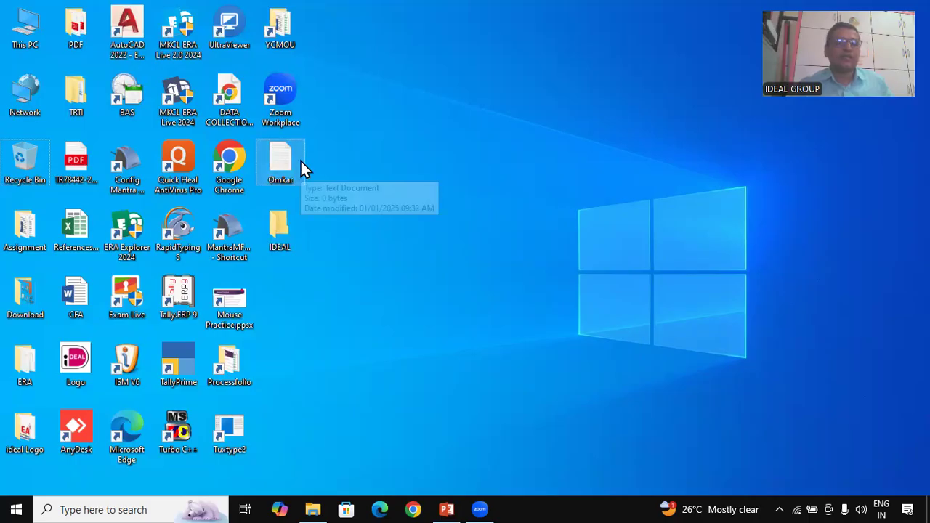
pyautogui.rightClick(284, 170)
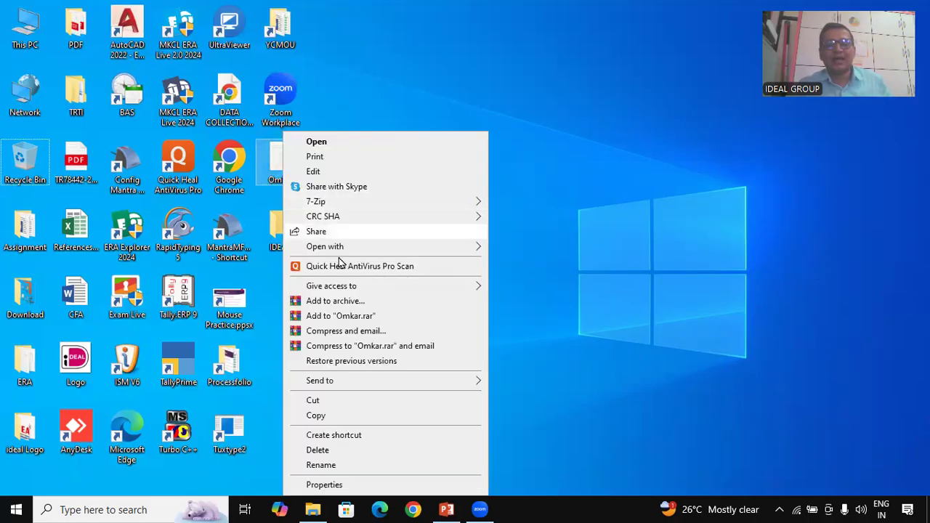
pyautogui.click(330, 451)
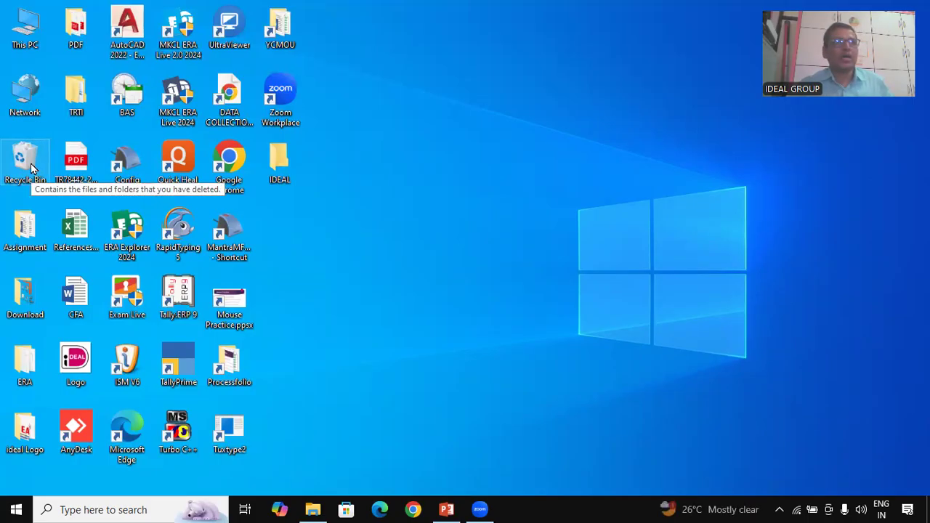
pyautogui.rightClick(279, 165)
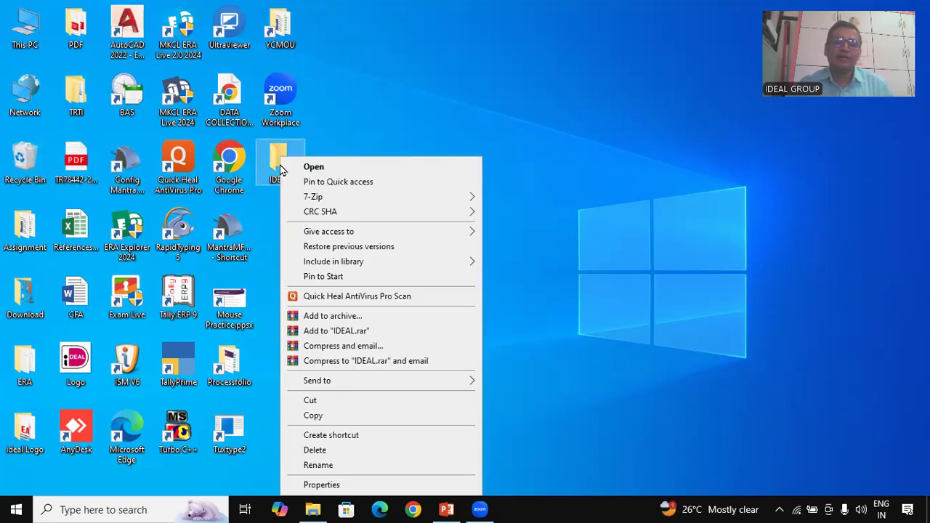
pyautogui.click(333, 450)
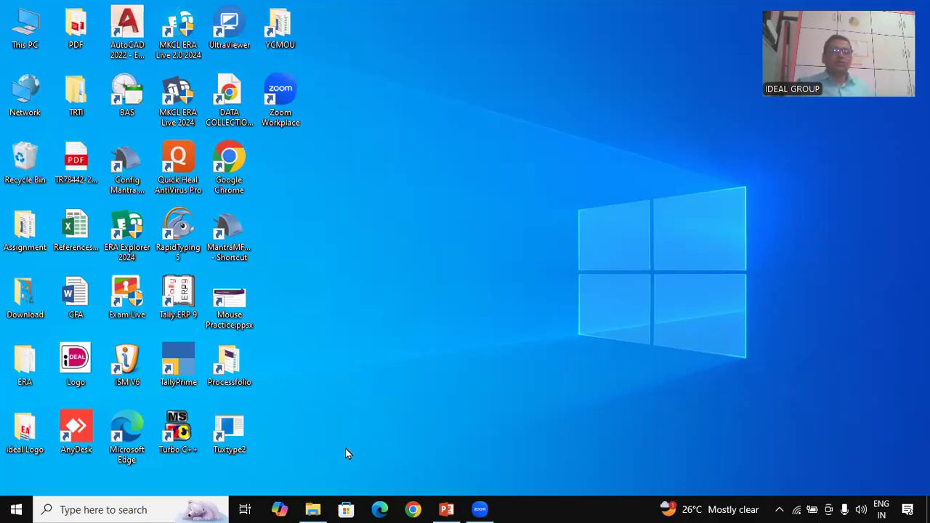
# Step: Open the Recycle Bin and restore only the deleted text document to its original location on the desktop
pyautogui.doubleClick(25, 163)
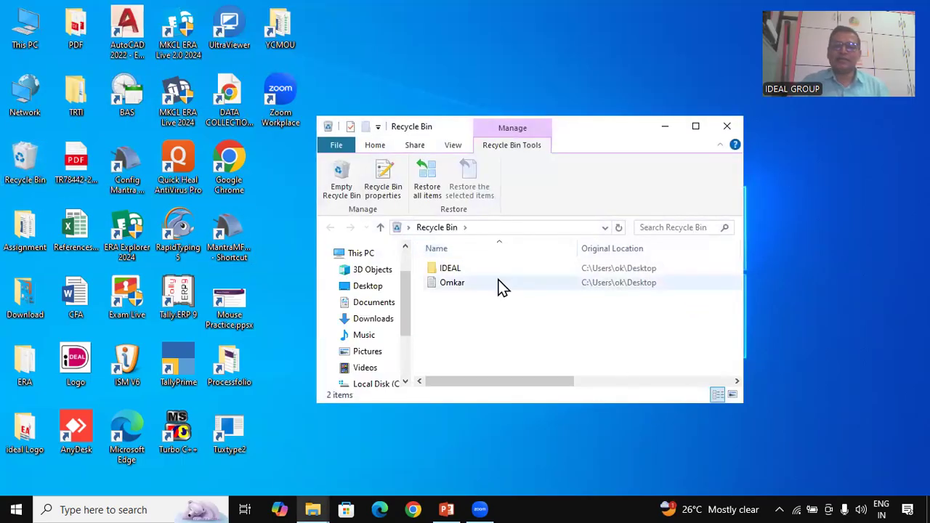
pyautogui.click(455, 285)
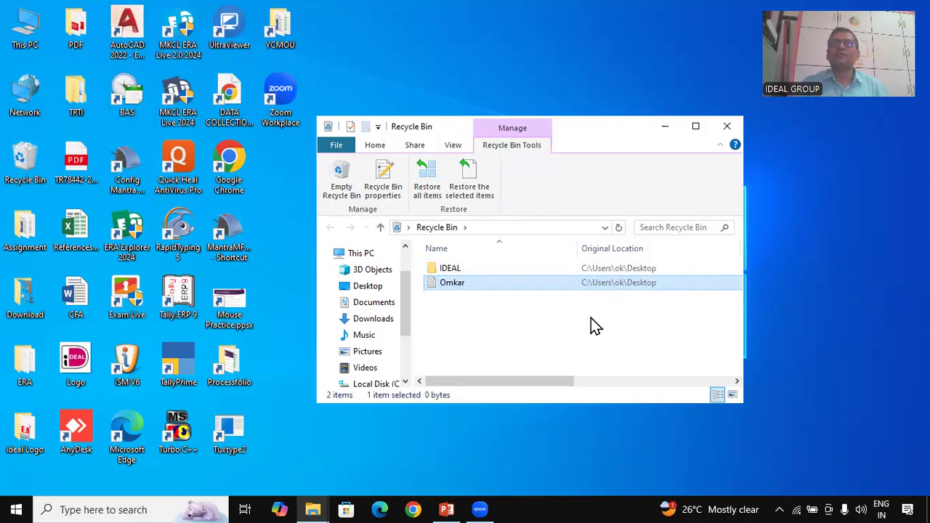
pyautogui.click(476, 331)
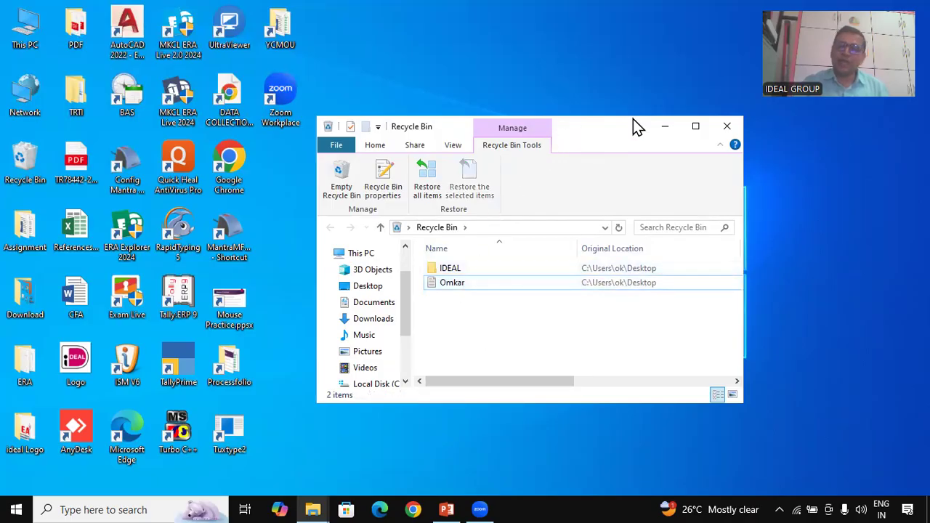
pyautogui.moveTo(632, 121); pyautogui.dragTo(682, 112)
pyautogui.click(504, 273)
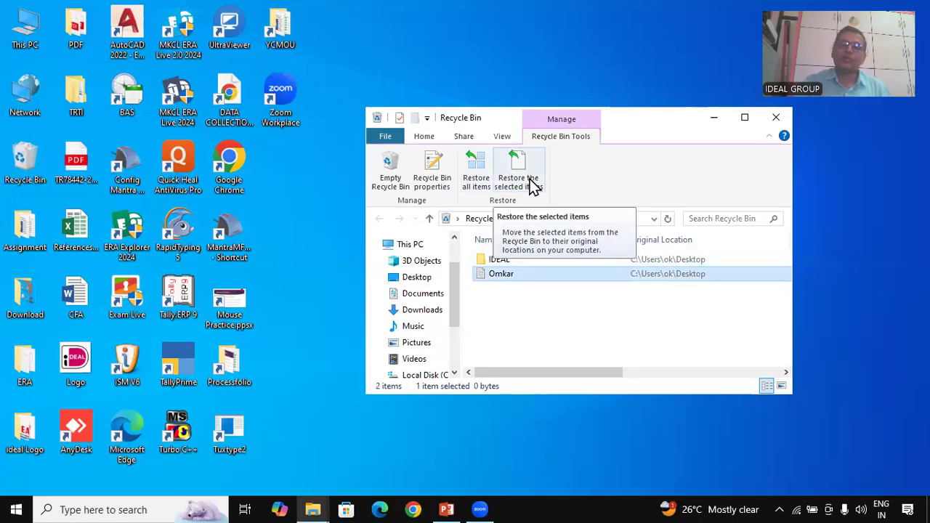
pyautogui.click(480, 193)
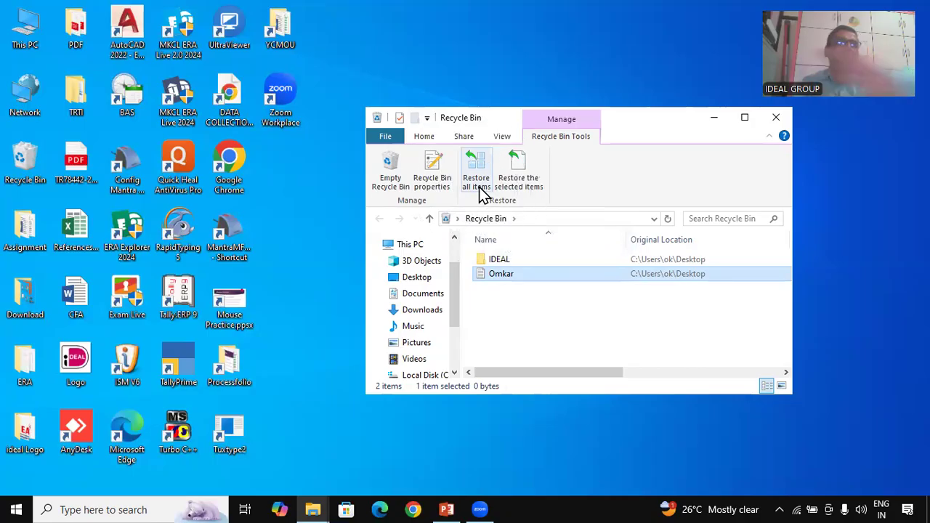
pyautogui.click(529, 167)
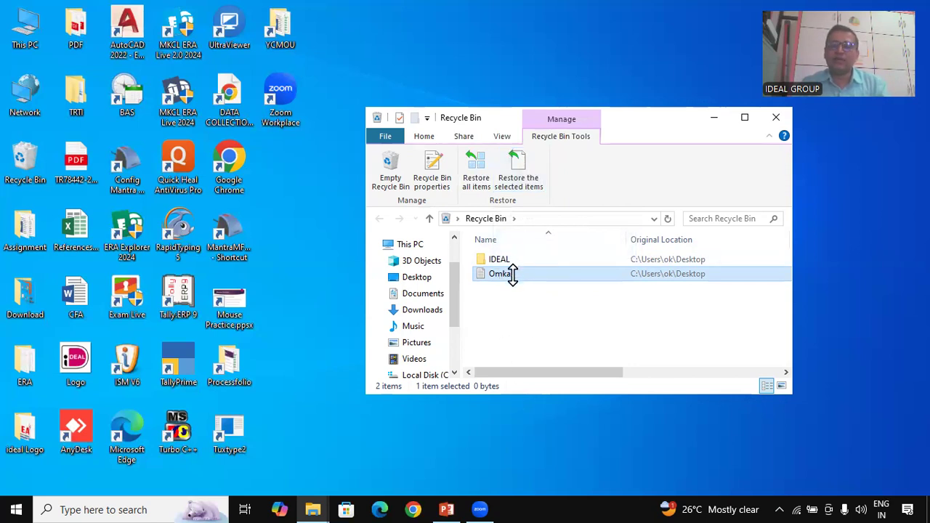
pyautogui.click(518, 174)
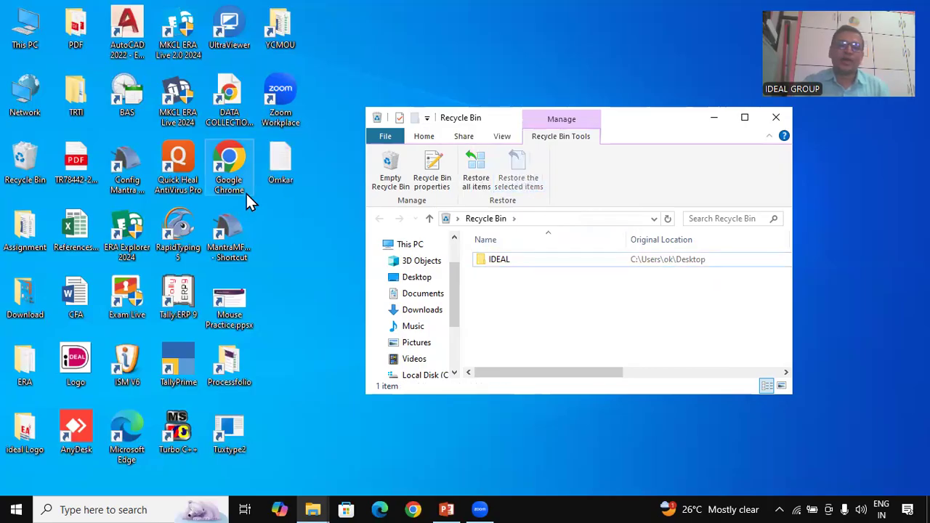
pyautogui.click(290, 184)
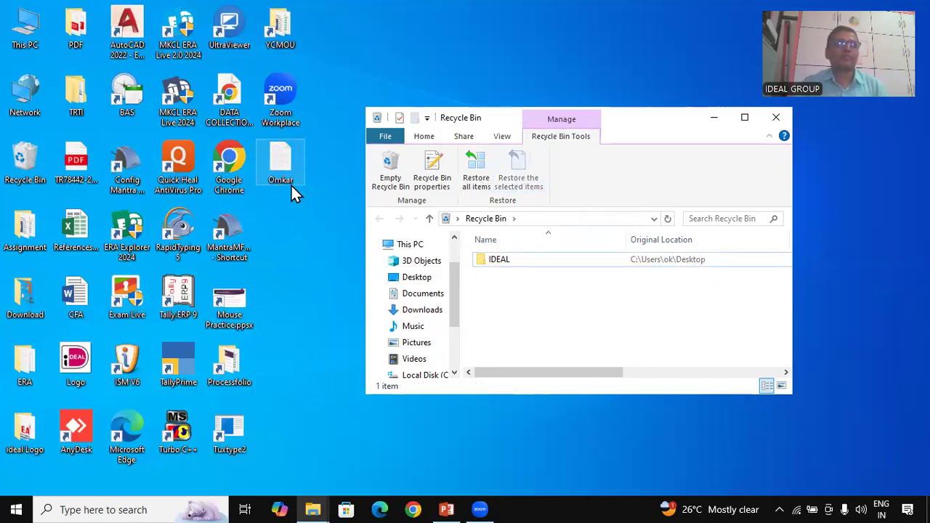
# Step: Restore the IDEAL folder from the Recycle Bin to the desktop and close the Recycle Bin window
pyautogui.click(504, 260)
pyautogui.click(503, 259)
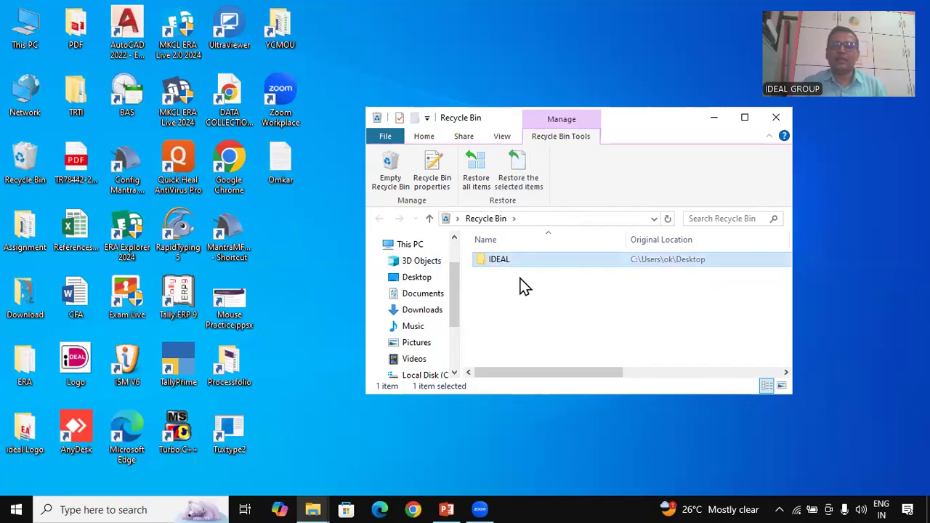
pyautogui.click(525, 182)
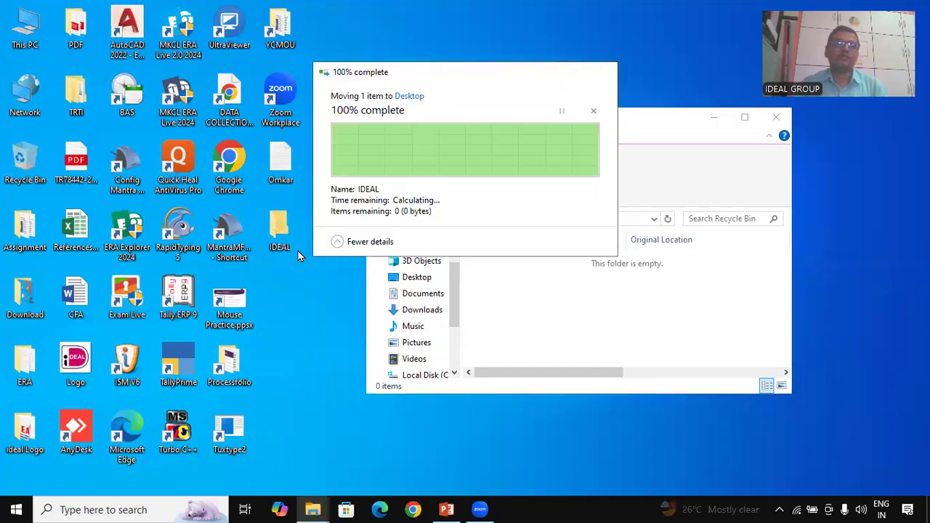
pyautogui.click(298, 254)
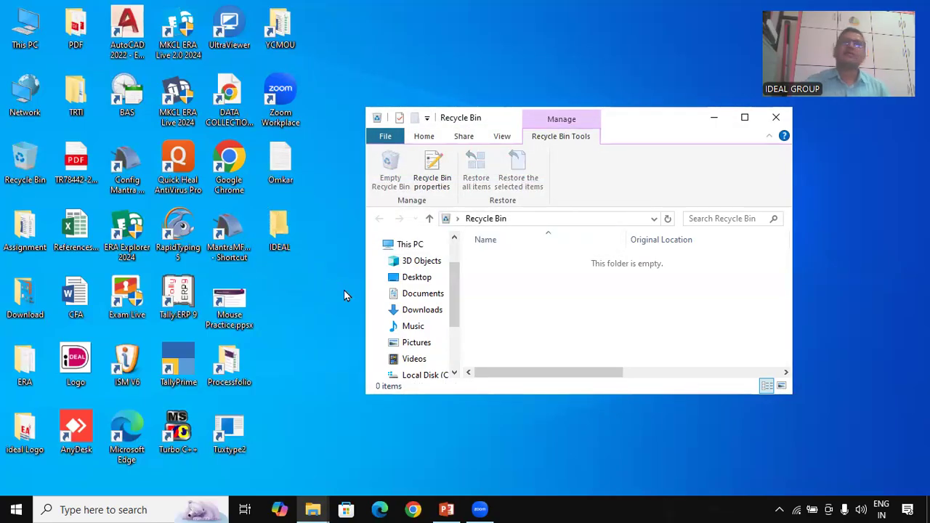
pyautogui.click(776, 117)
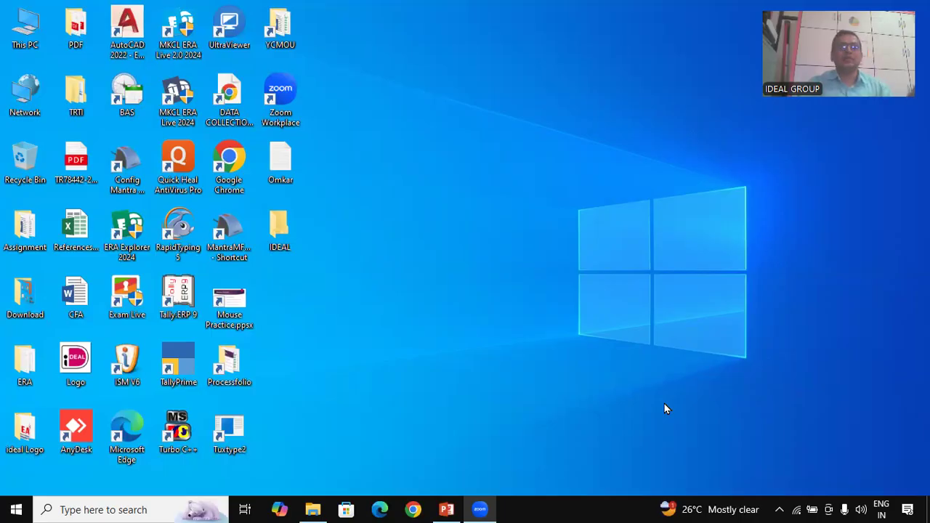
# Step: Delete the restored text document and IDEAL folder together from the desktop, and permanently empty the Recycle Bin
pyautogui.moveTo(327, 162); pyautogui.dragTo(272, 258)
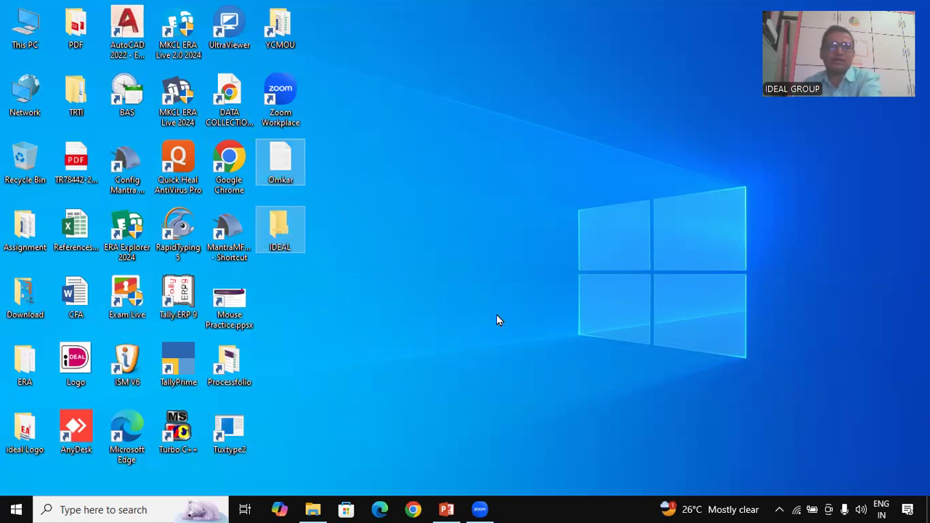
pyautogui.press('Delete')
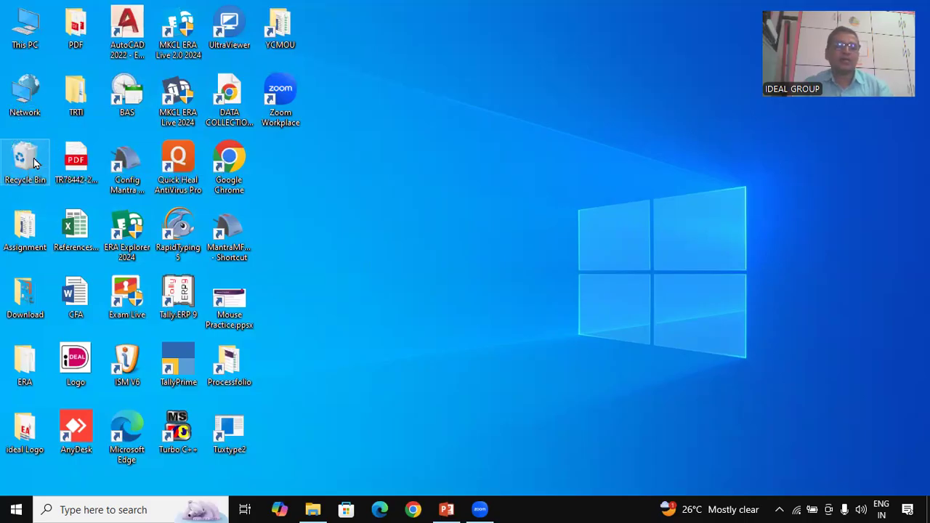
pyautogui.rightClick(34, 162)
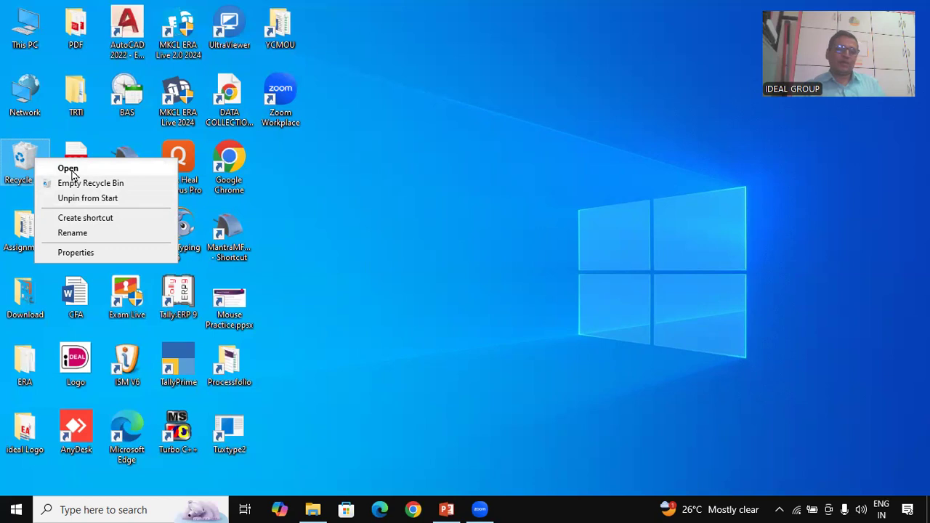
pyautogui.click(111, 185)
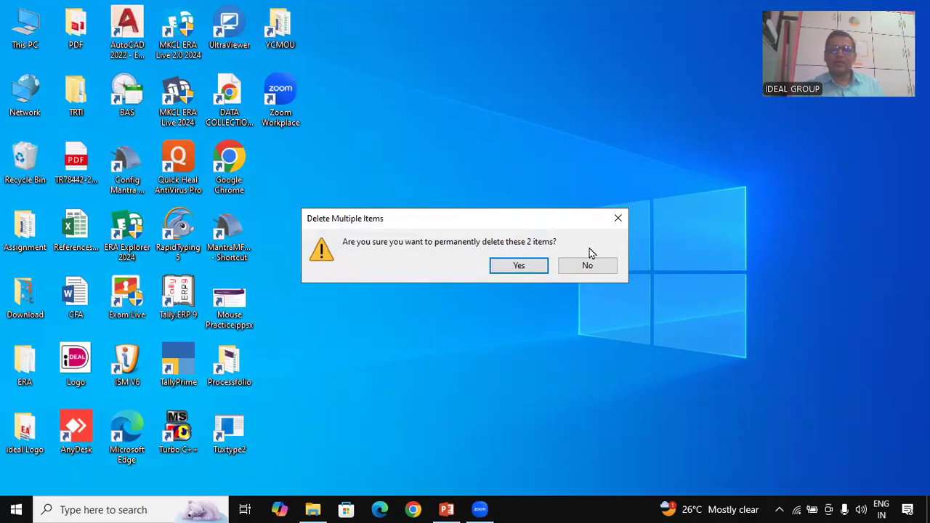
pyautogui.click(519, 266)
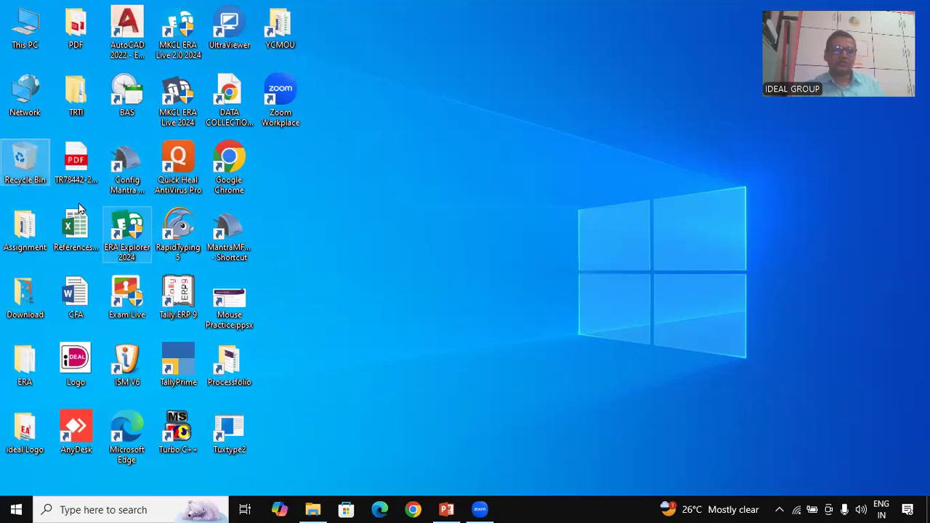
pyautogui.click(33, 176)
# Step: Switch to PowerPoint and start the slide show from the Recycle Bin slide
pyautogui.click(448, 509)
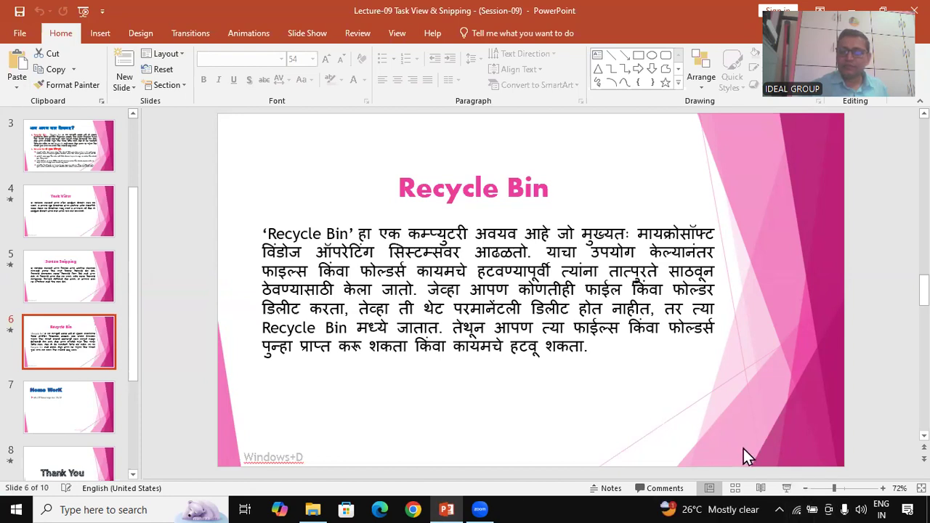
pyautogui.click(785, 487)
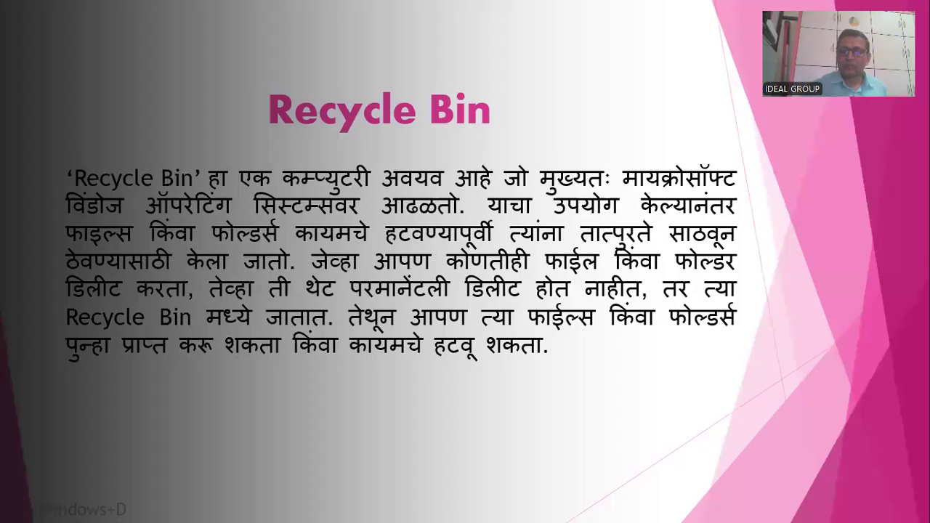